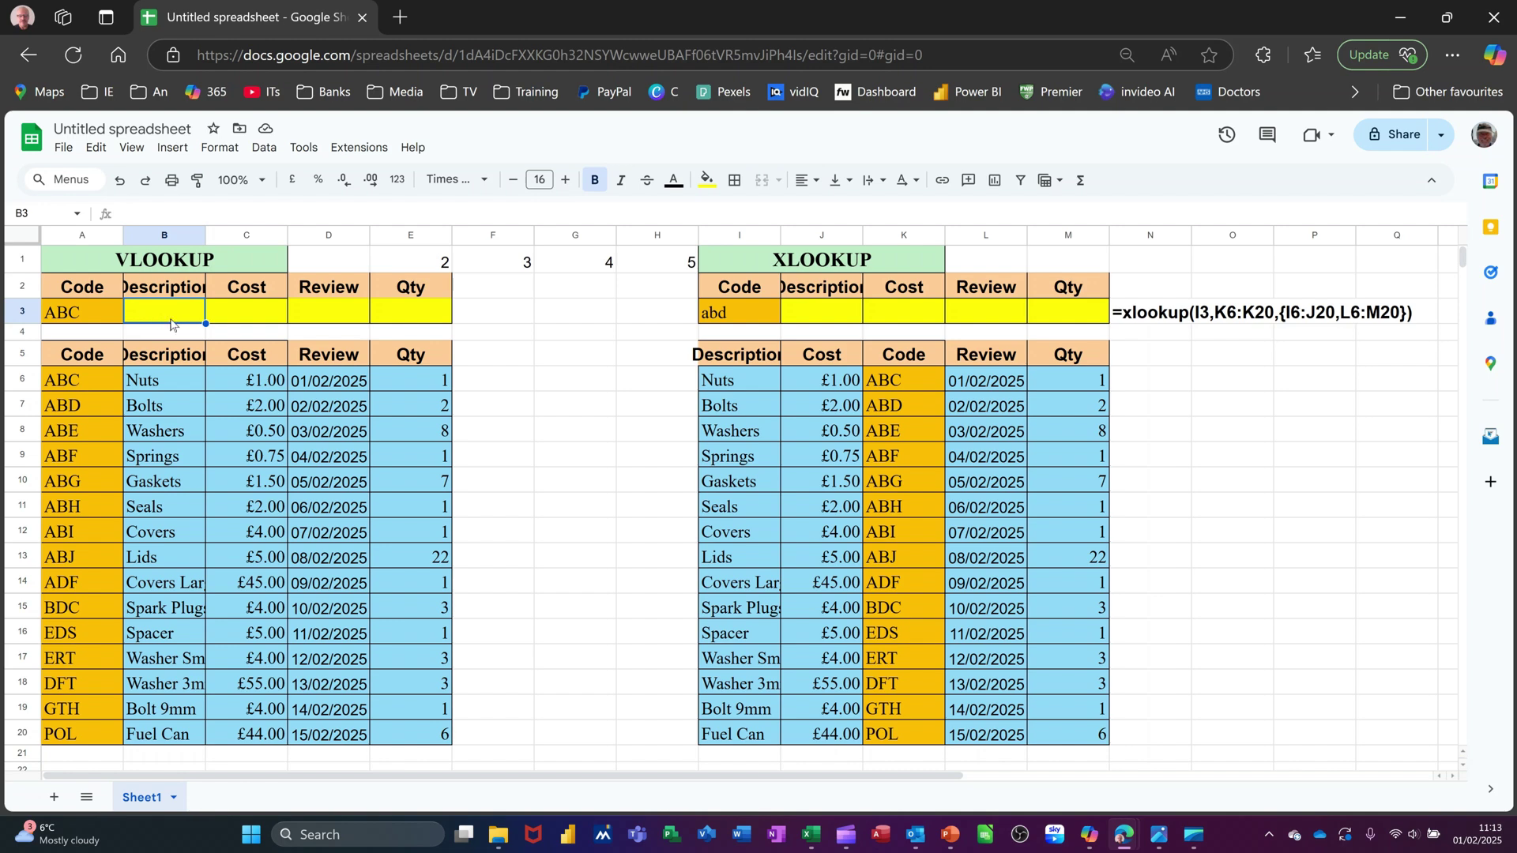
Enter =VLOOKUP(A3,A6:E20,2,0) in cell B3 to look up the description for the code in A3.
{"action": "type", "text": "=vl"}
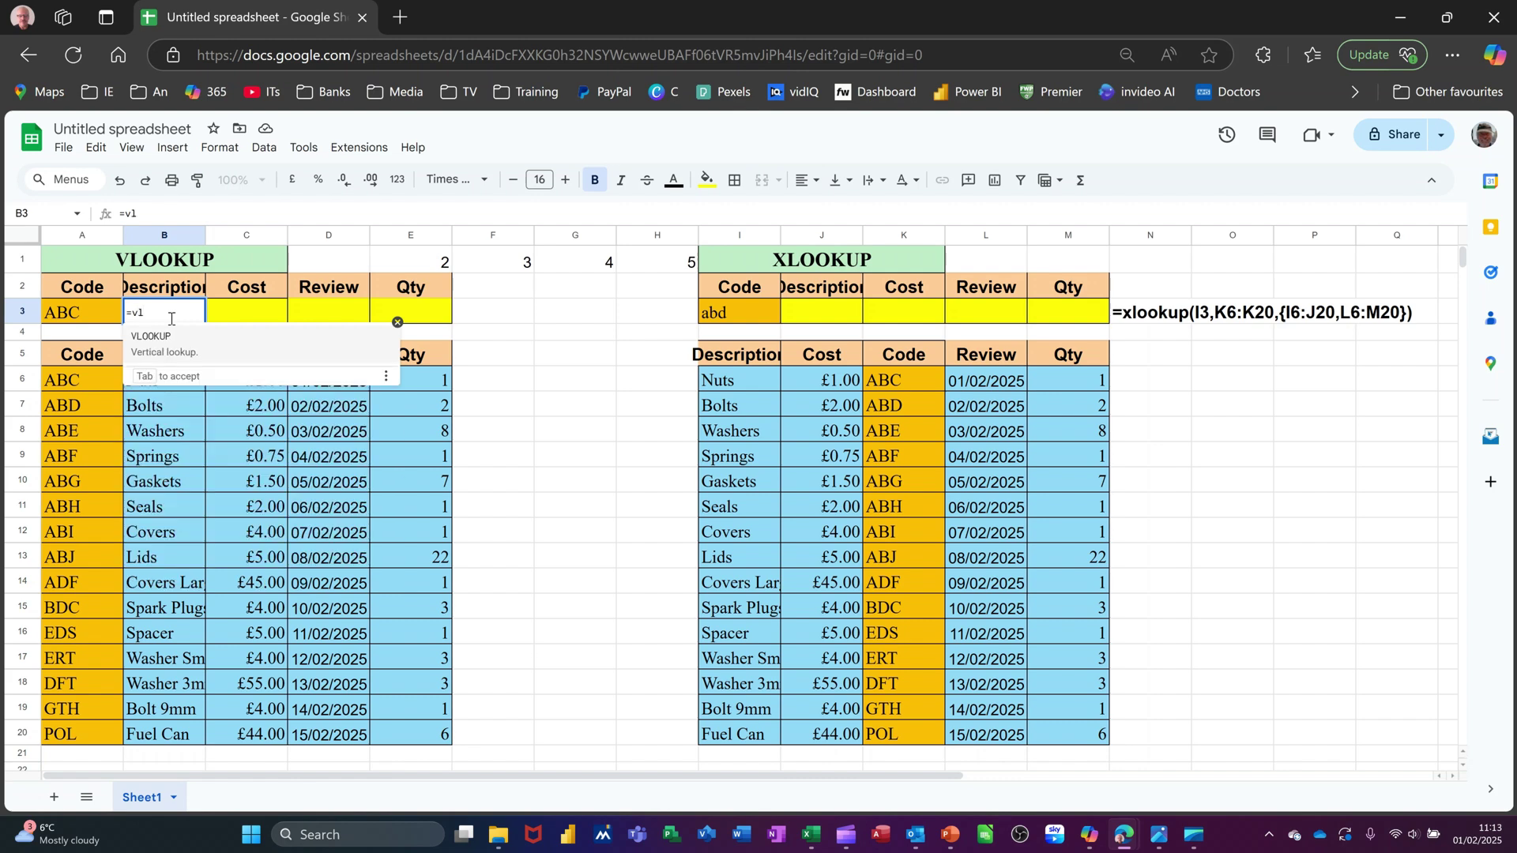
{"action": "key", "text": "Tab"}
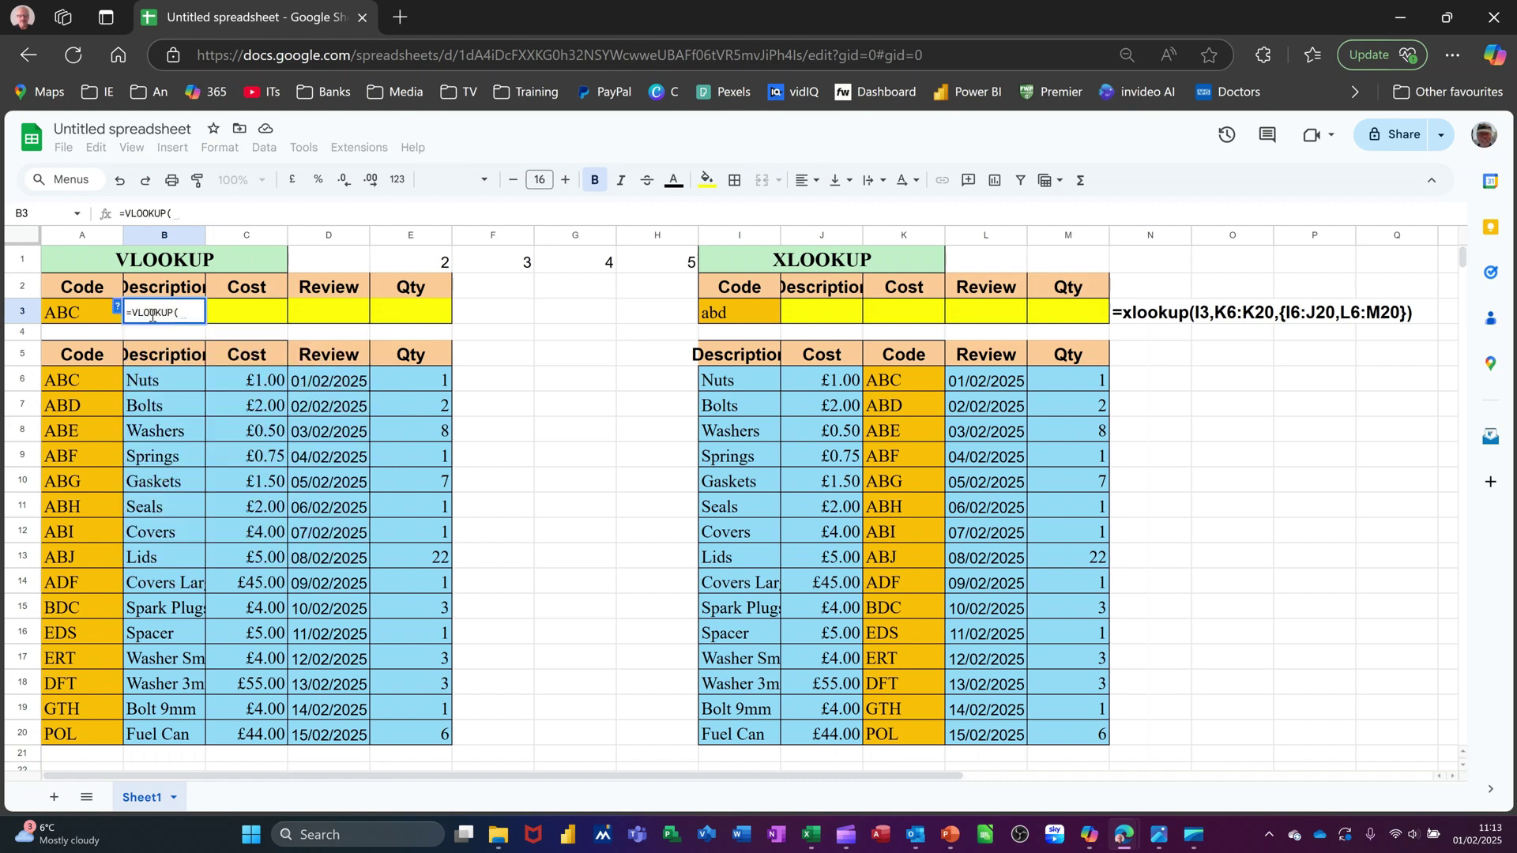
{"action": "left_click", "coordinate": [68, 321]}
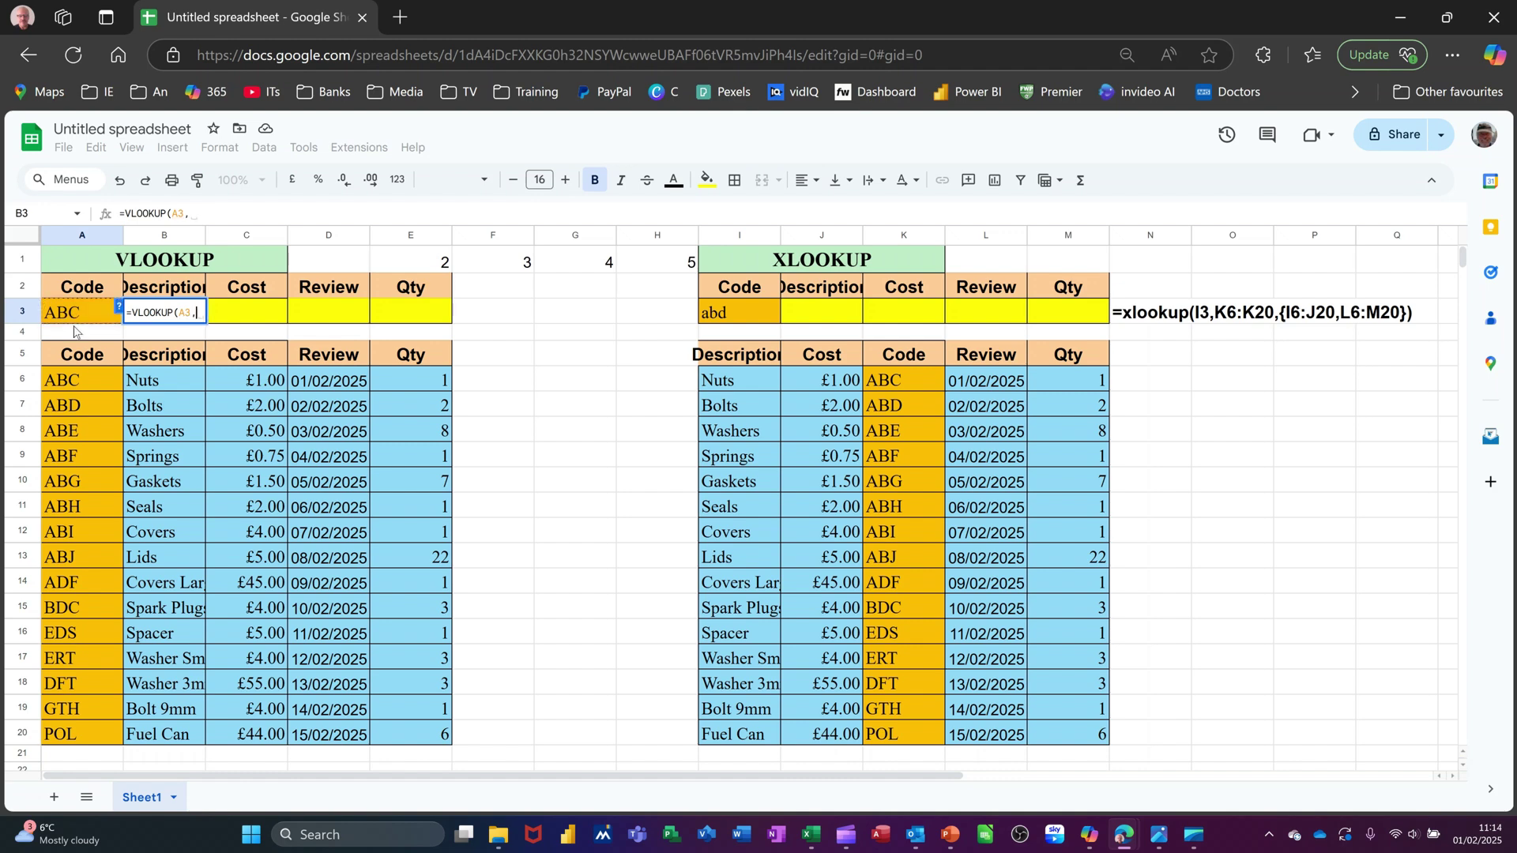
{"action": "type", "text": ","}
{"action": "left_click_drag", "start_coordinate": [79, 384], "coordinate": [79, 407]}
{"action": "left_click_drag", "start_coordinate": [183, 453], "coordinate": [407, 723]}
{"action": "type", "text": ","}
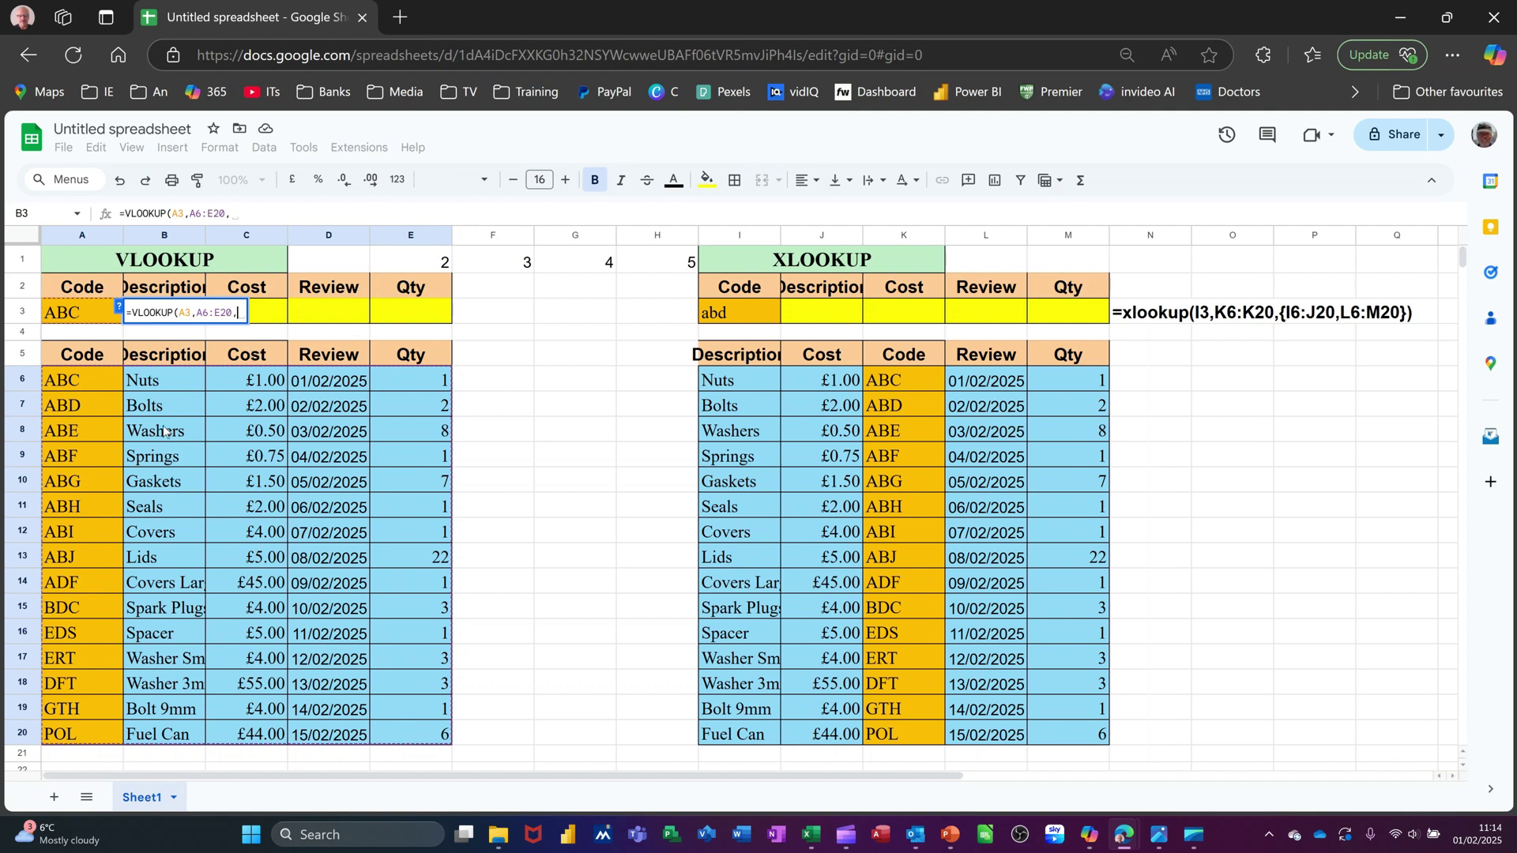
{"action": "type", "text": "2"}
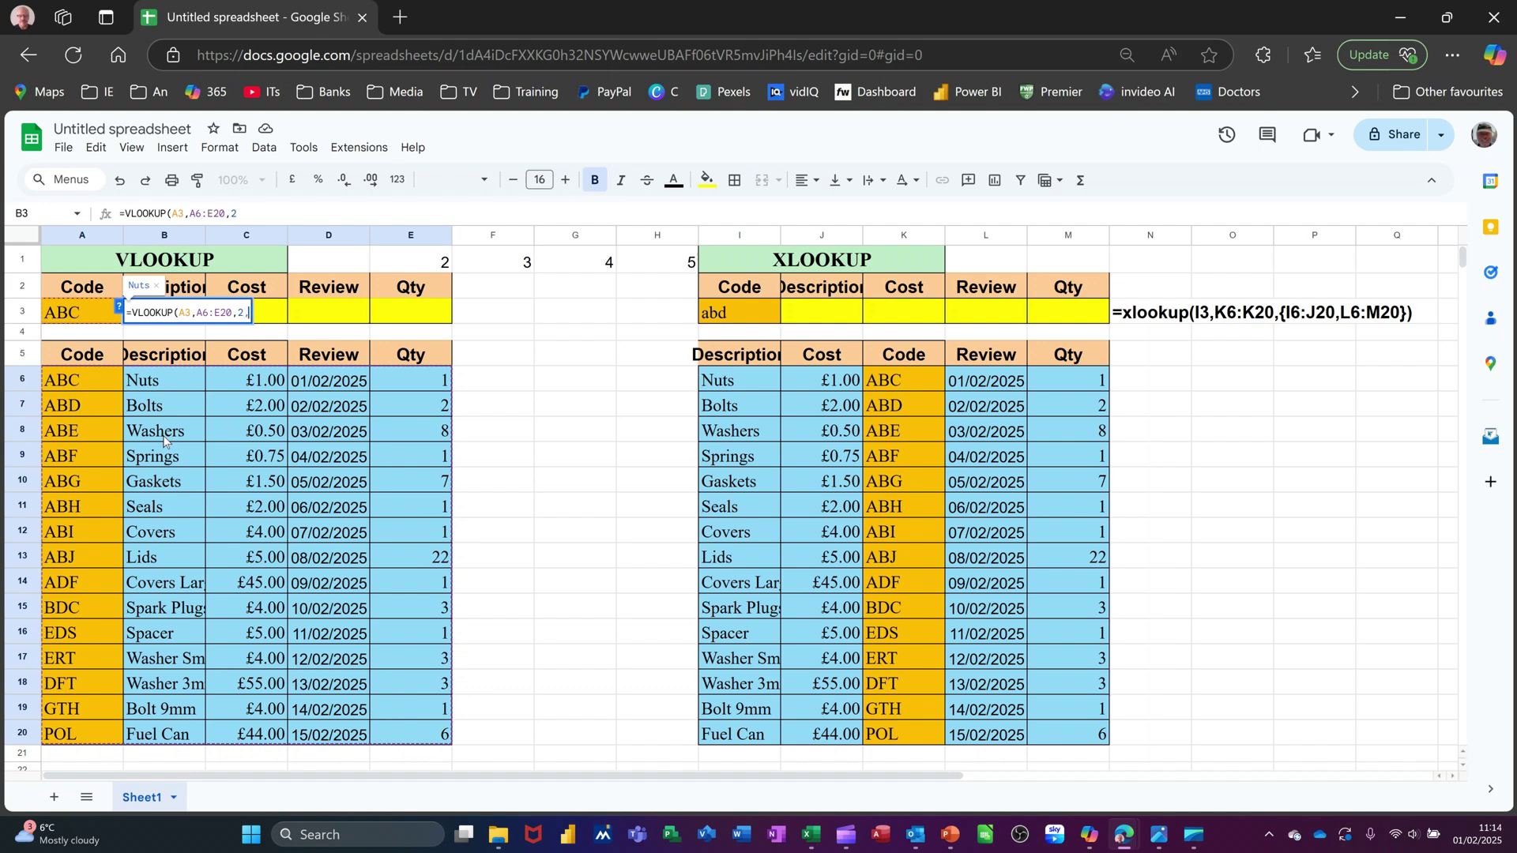
{"action": "type", "text": ","}
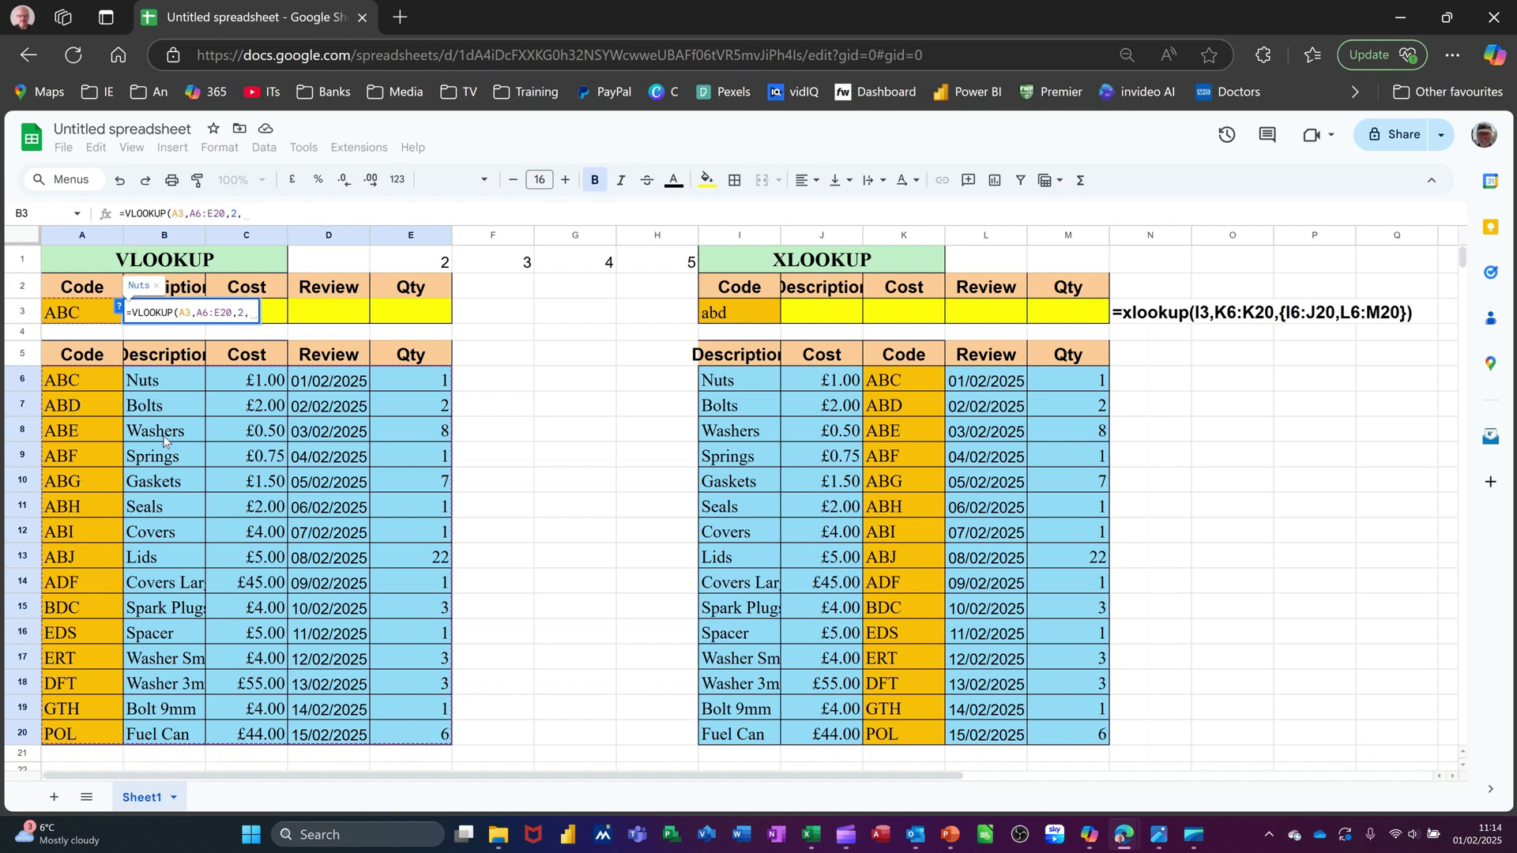
{"action": "type", "text": "0"}
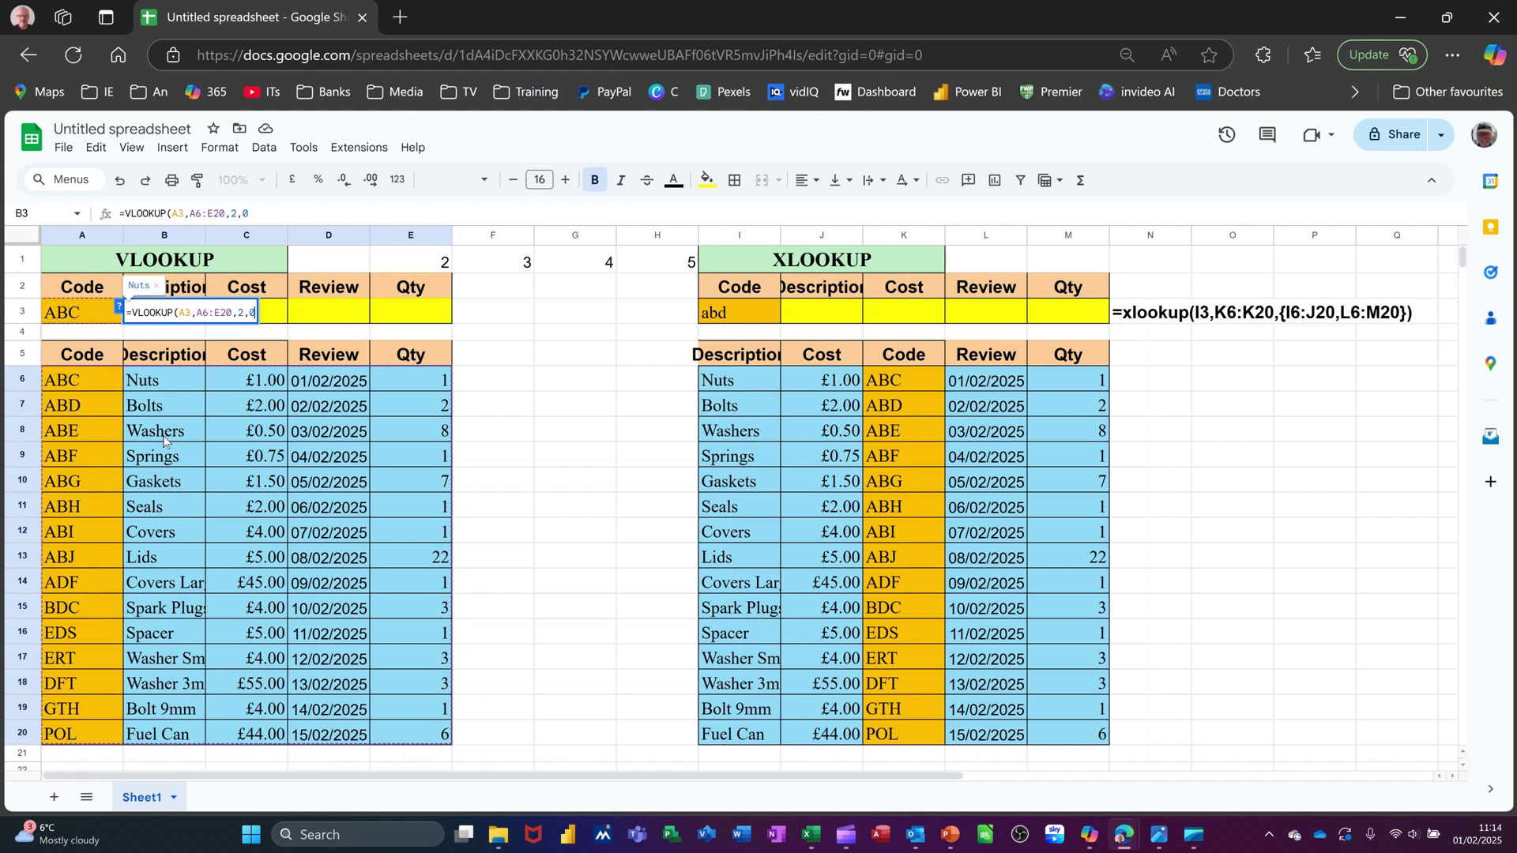
{"action": "type", "text": ")"}
{"action": "key", "text": "Return"}
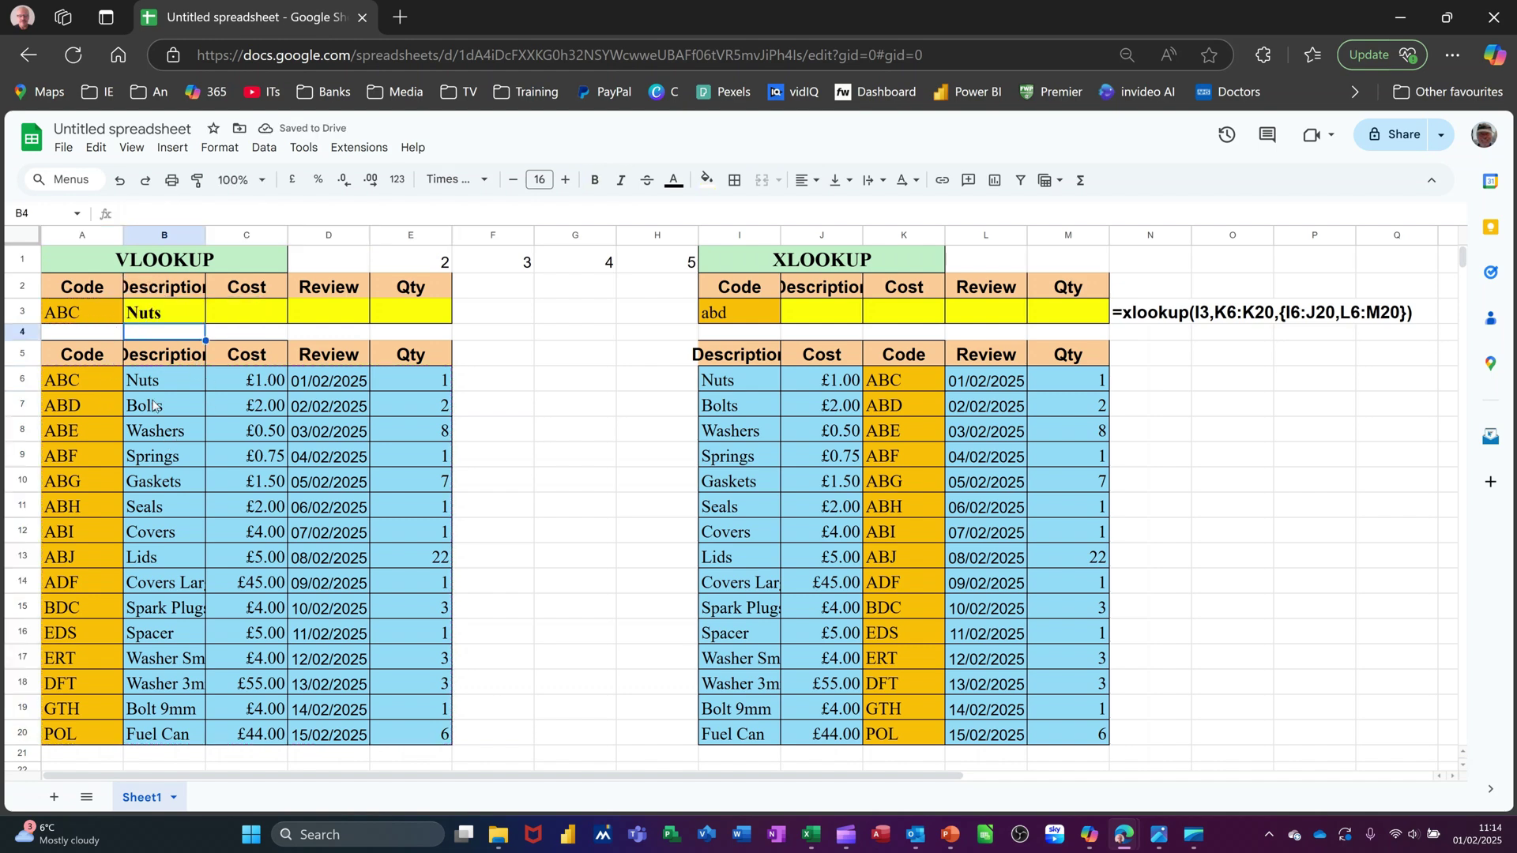
Fill the VLOOKUP formula from B3 across to E3 and inspect the copied formula in C3.
{"action": "left_click", "coordinate": [184, 320]}
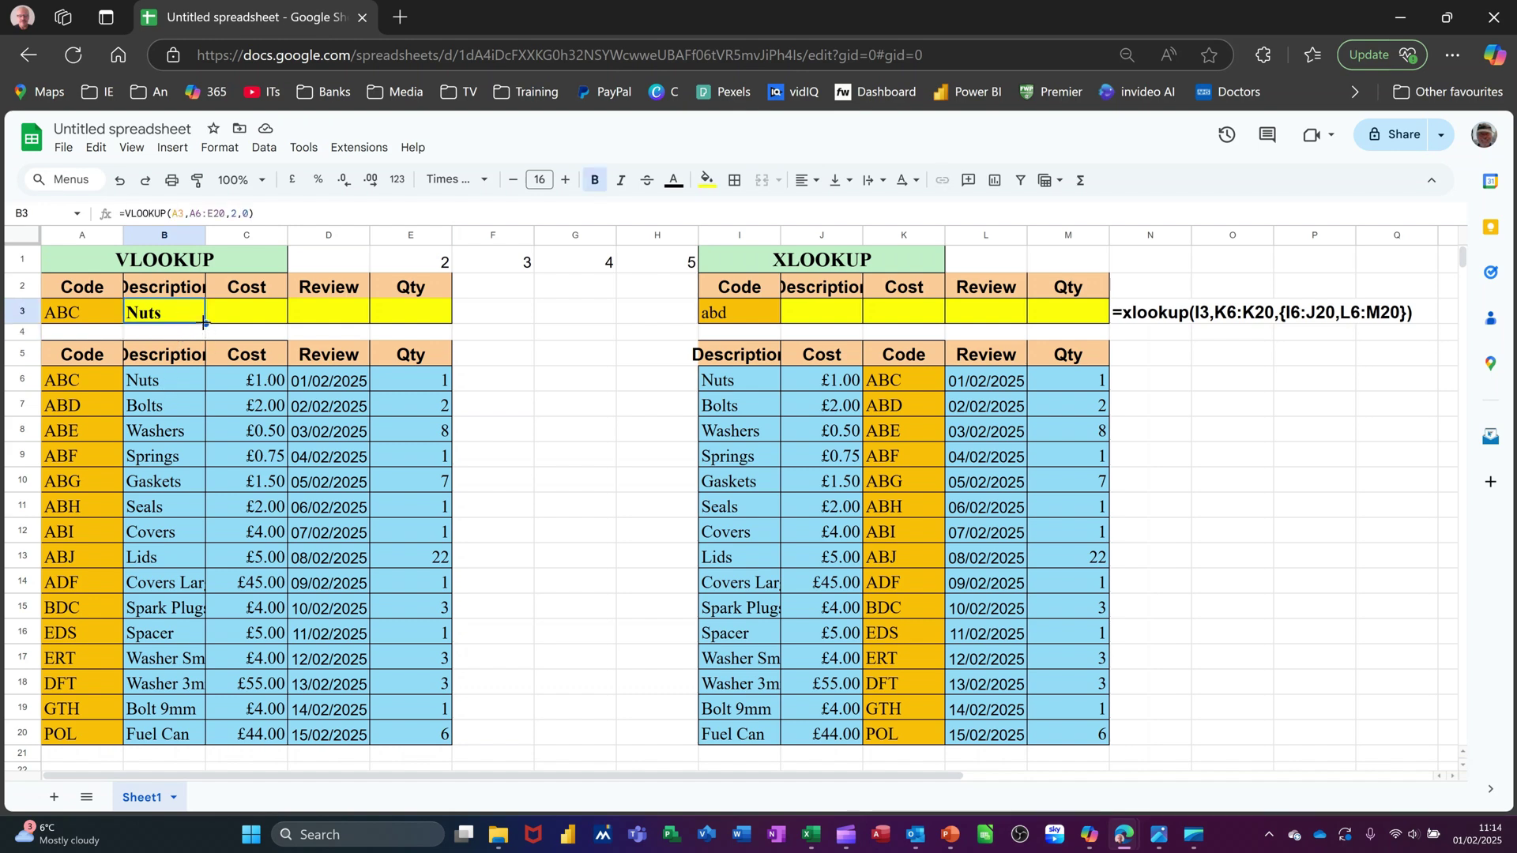
{"action": "left_click_drag", "start_coordinate": [205, 322], "coordinate": [360, 326]}
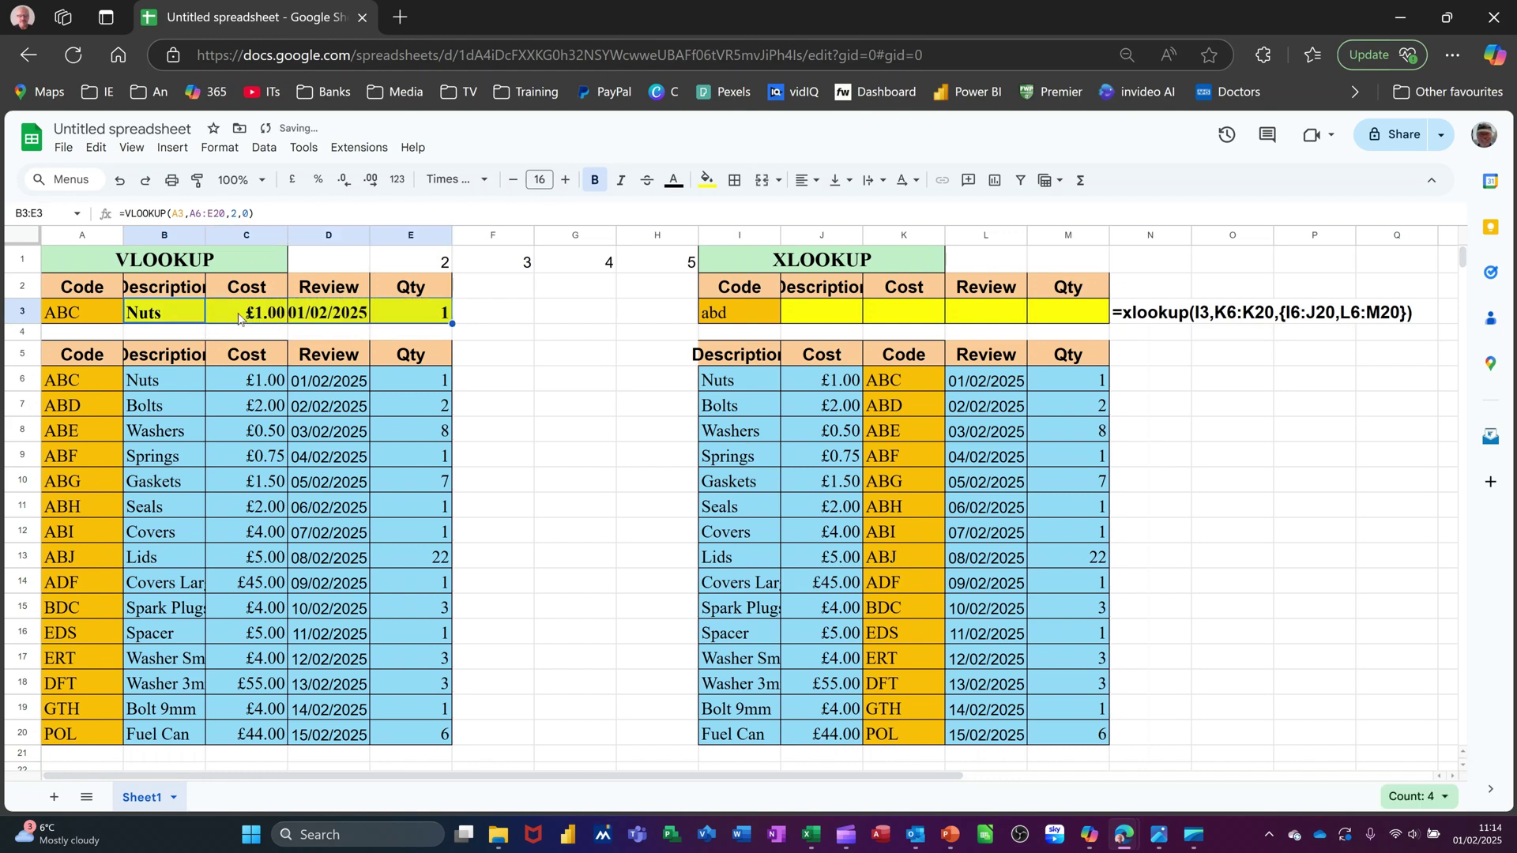
{"action": "left_click", "coordinate": [240, 316]}
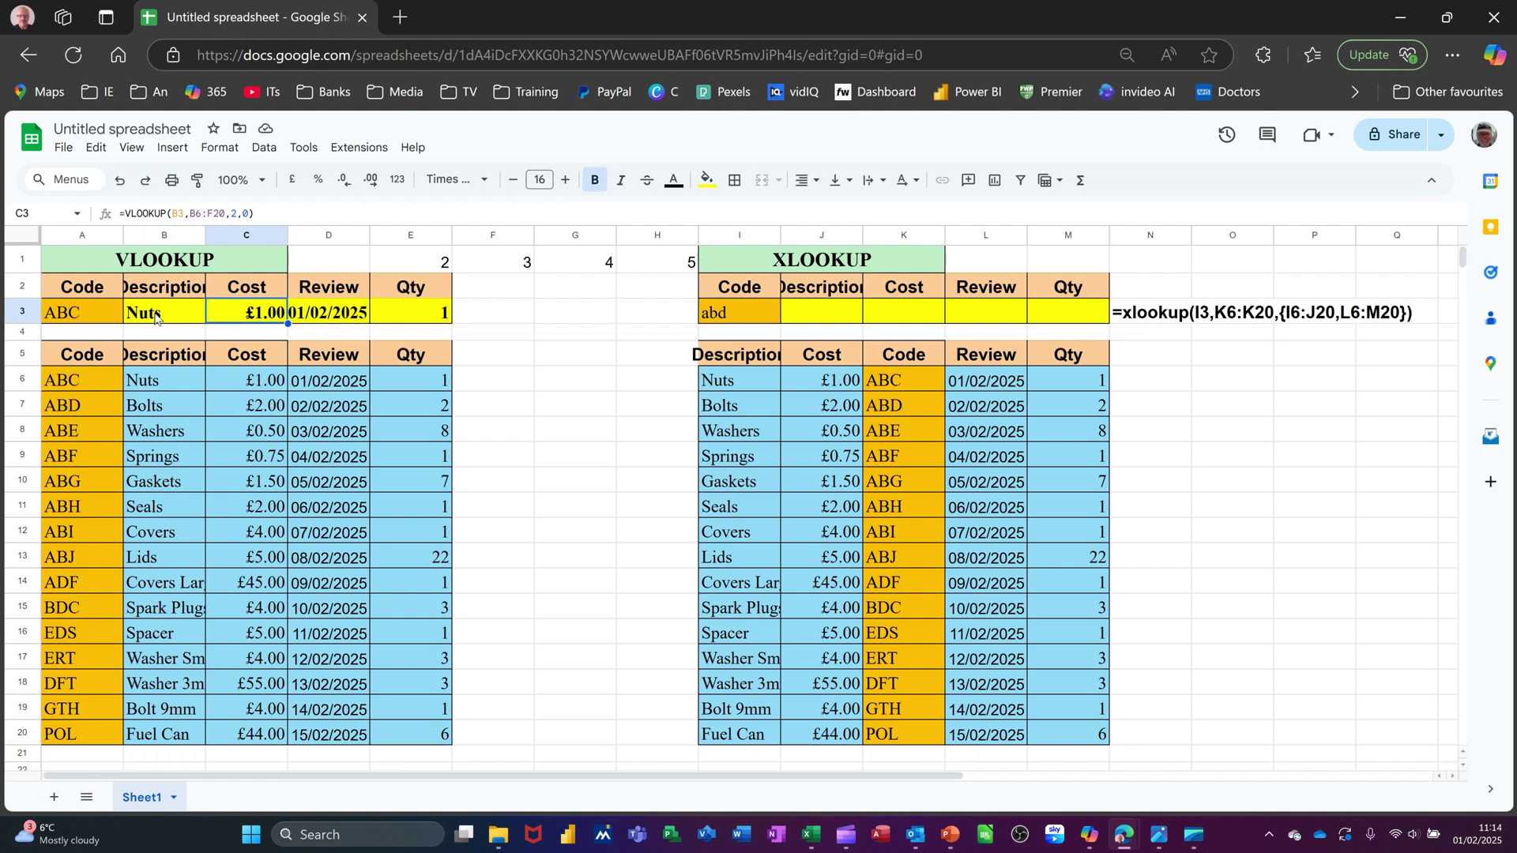
Name cell A3, which holds the lookup code, as the range "input".
{"action": "left_click", "coordinate": [81, 316]}
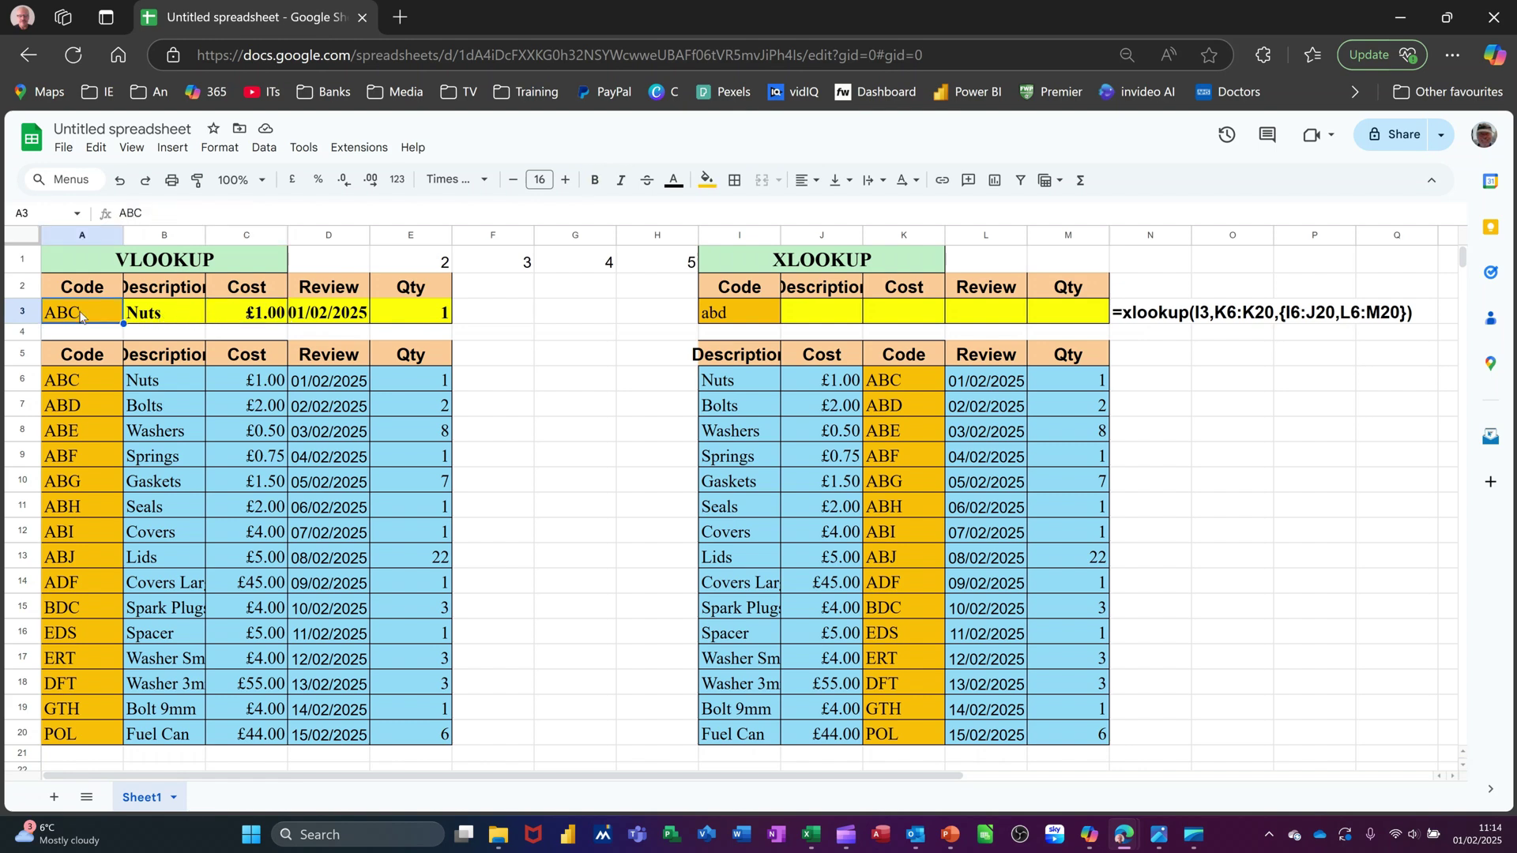
{"action": "left_click", "coordinate": [43, 214]}
{"action": "type", "text": "in"}
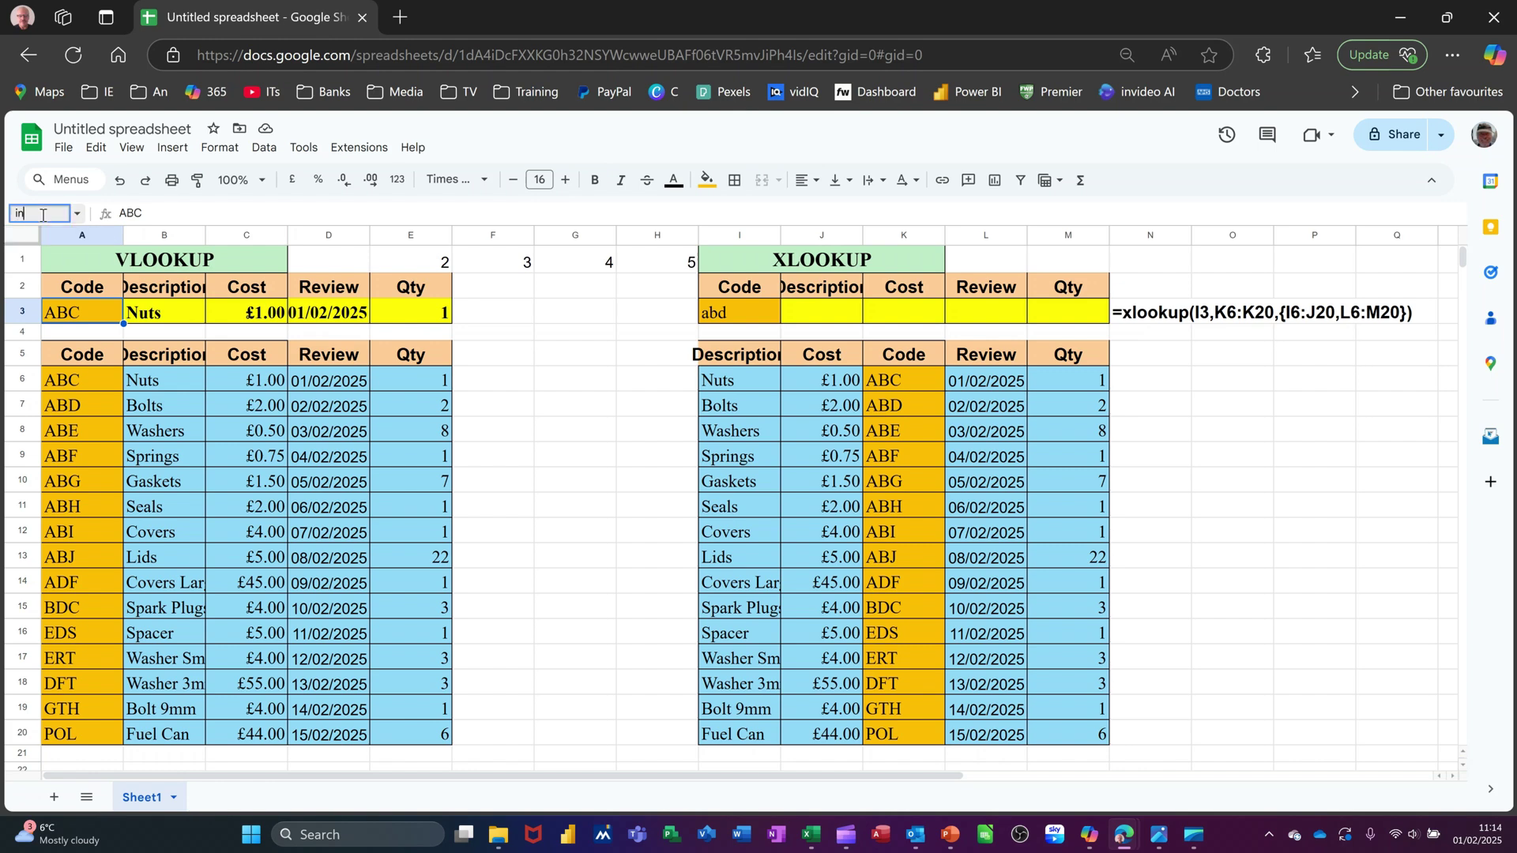
{"action": "type", "text": "put"}
{"action": "key", "text": "Return"}
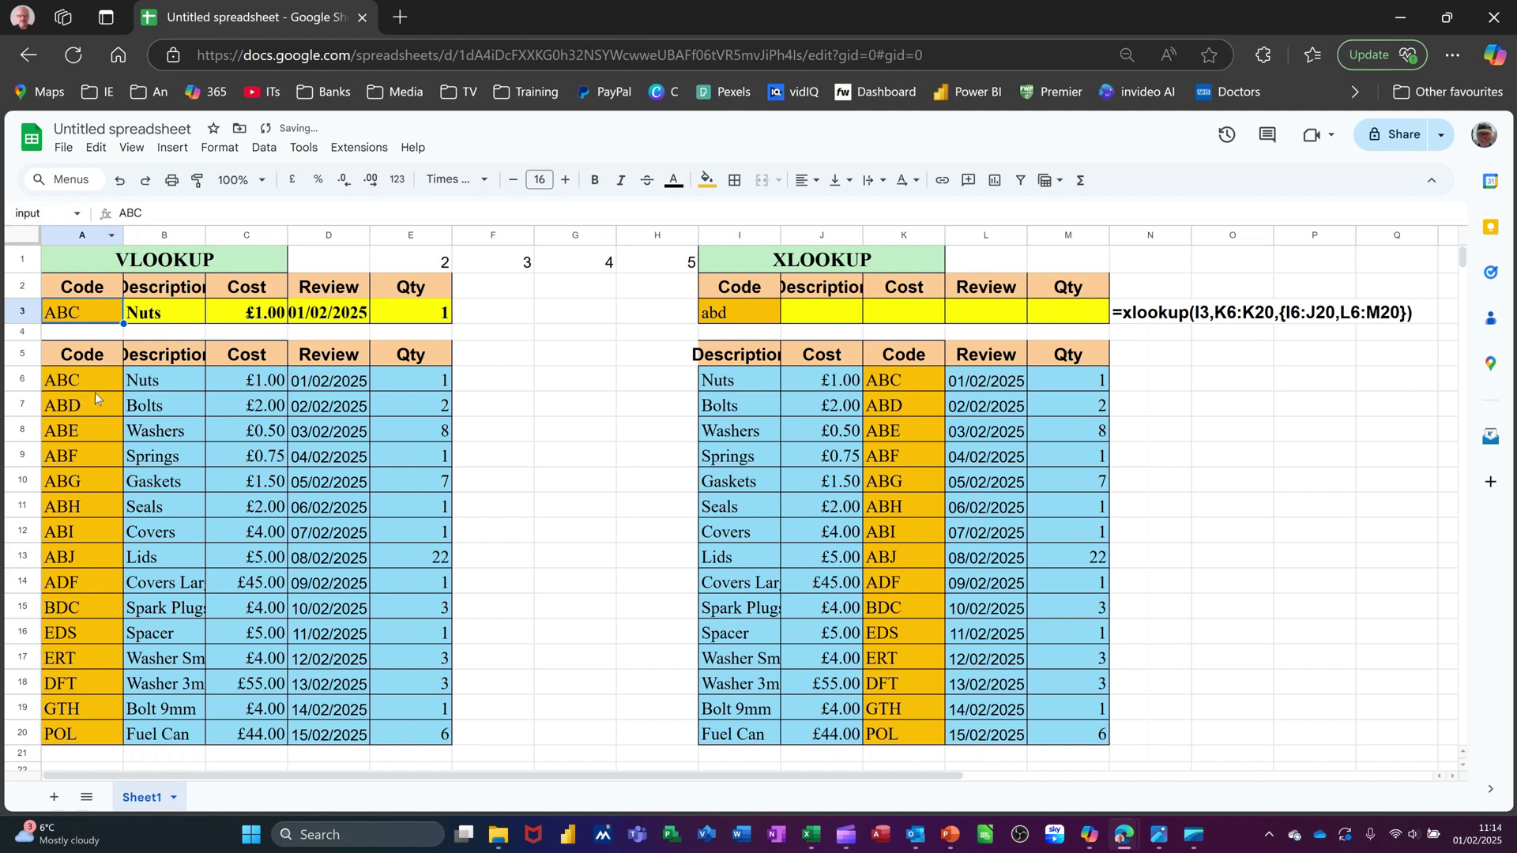
Name the VLOOKUP data table A6:E20 as the range "product".
{"action": "left_click", "coordinate": [66, 386]}
{"action": "left_click_drag", "start_coordinate": [66, 379], "coordinate": [407, 737]}
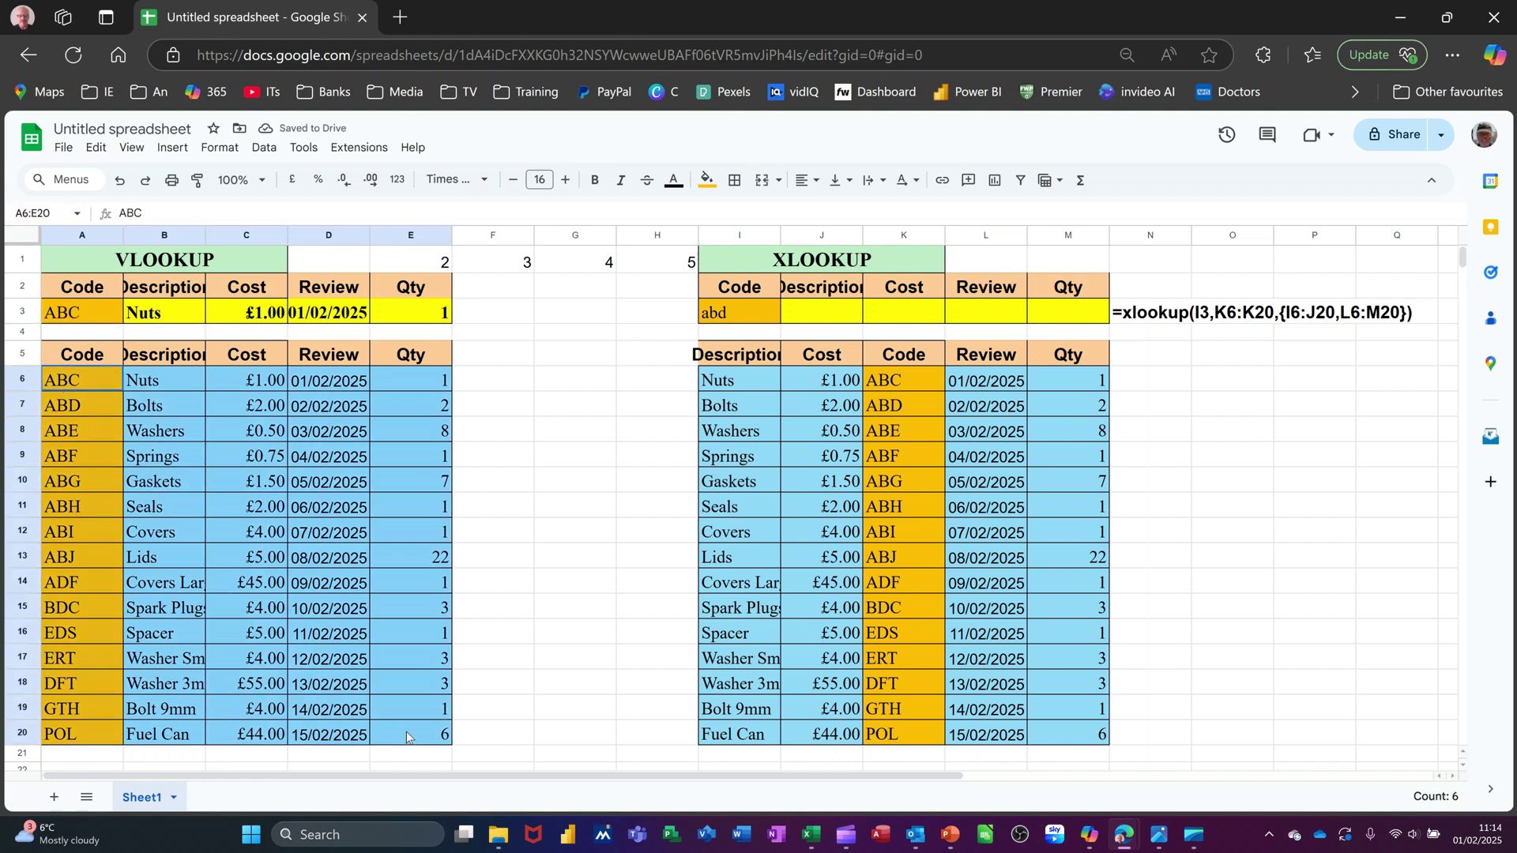
{"action": "left_click", "coordinate": [56, 211]}
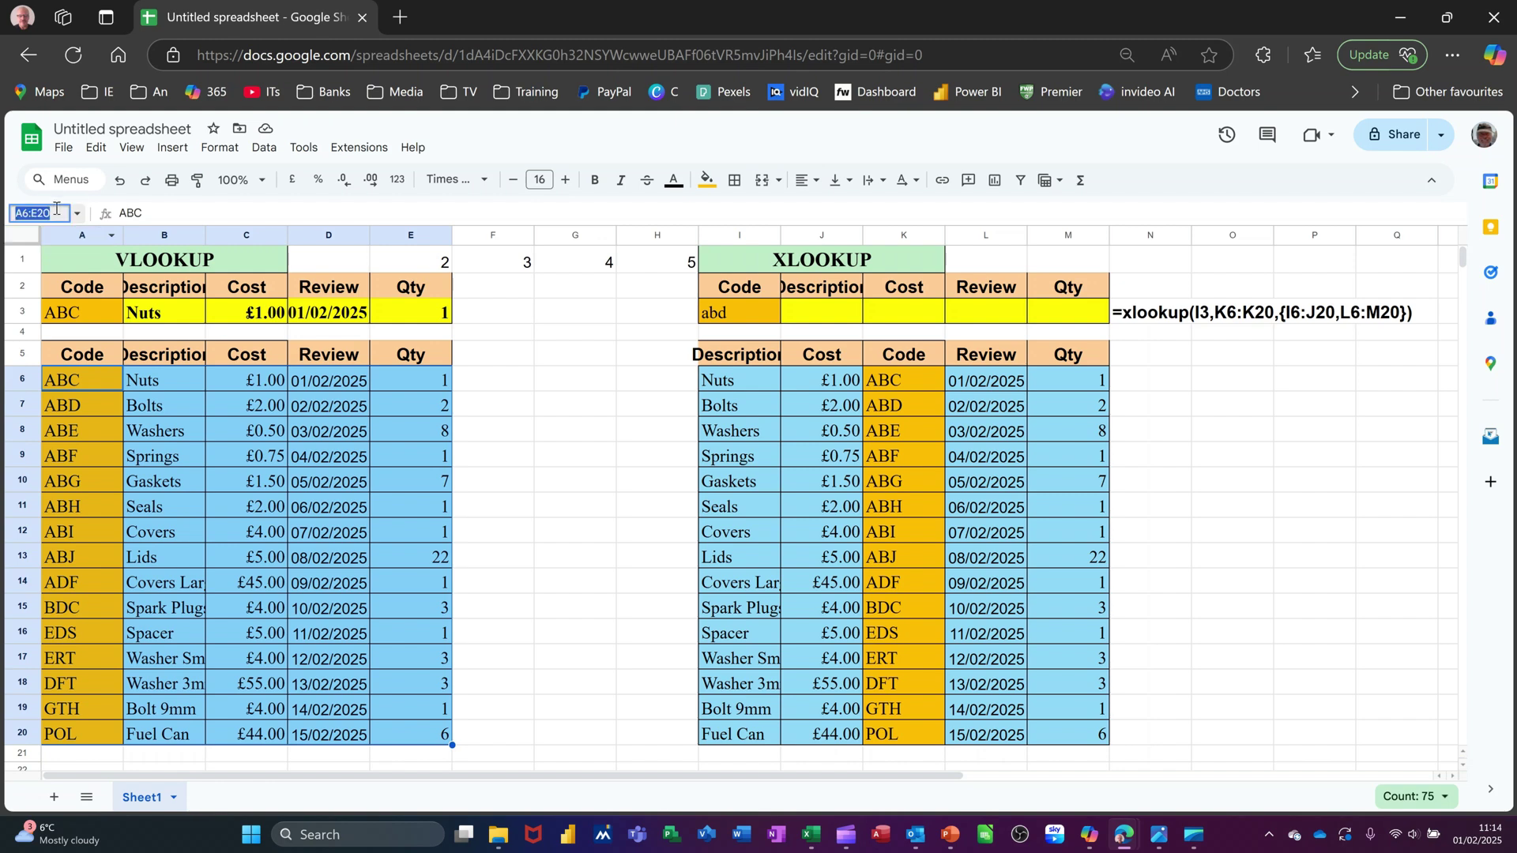
{"action": "type", "text": "product"}
{"action": "key", "text": "Return"}
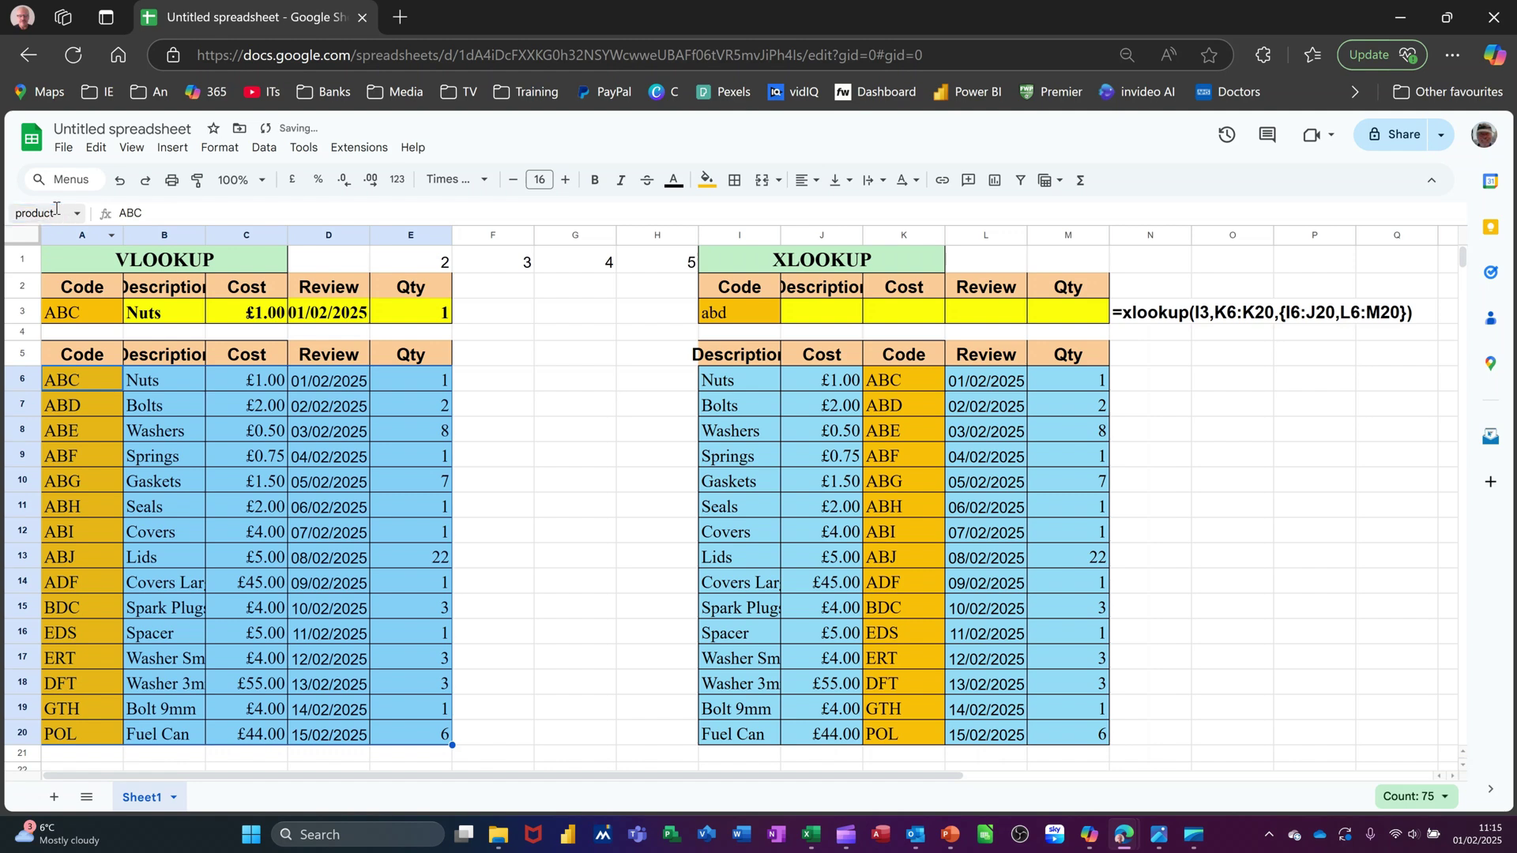
Replace the formula in B3 with =VLOOKUP(input,product,E1,0), using the named ranges and the column number in E1.
{"action": "left_click", "coordinate": [153, 318]}
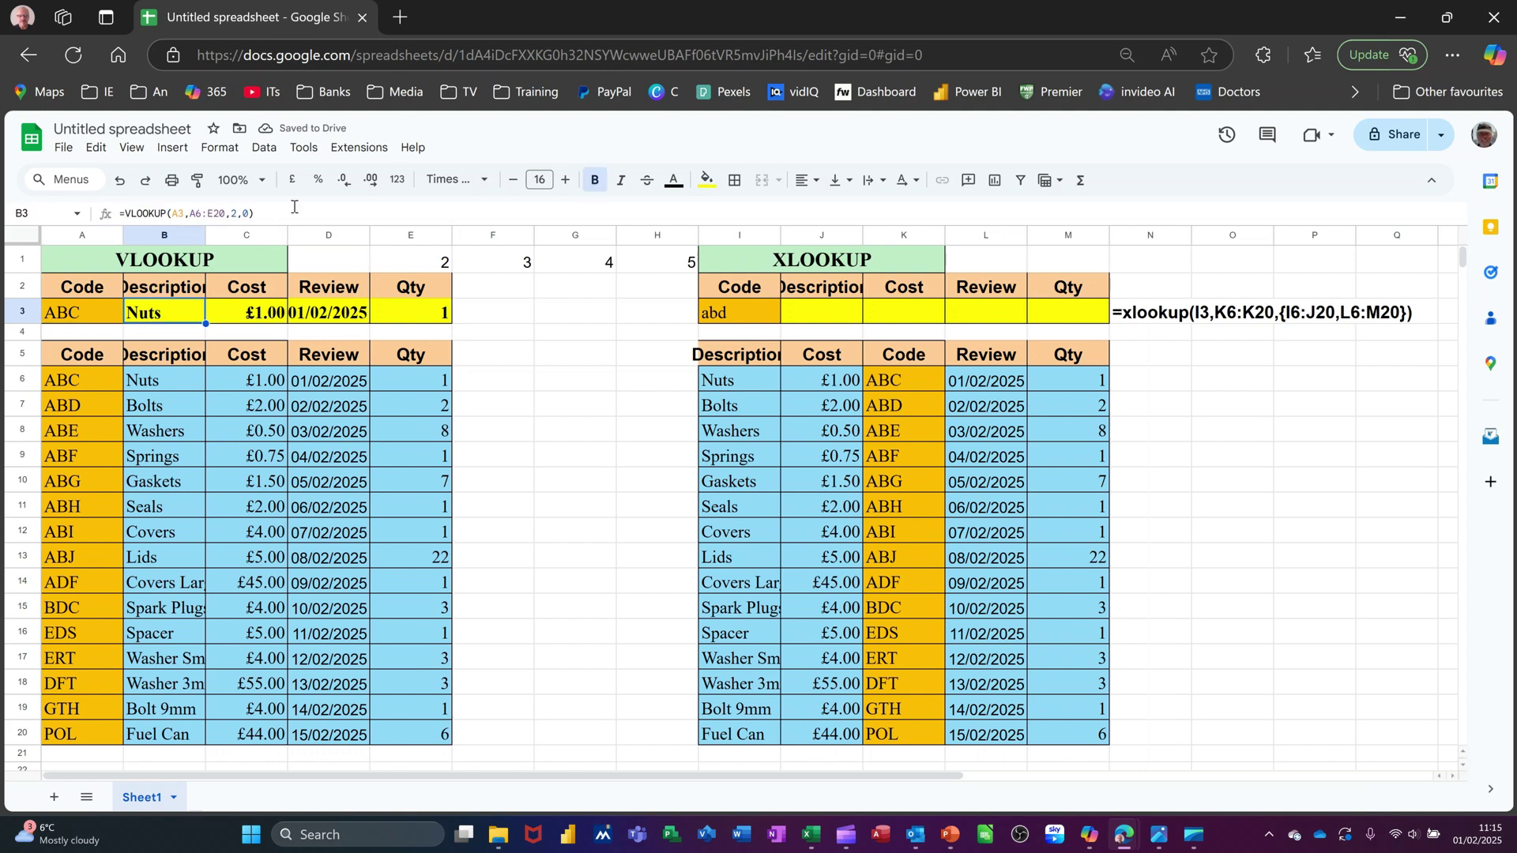
{"action": "type", "text": "="}
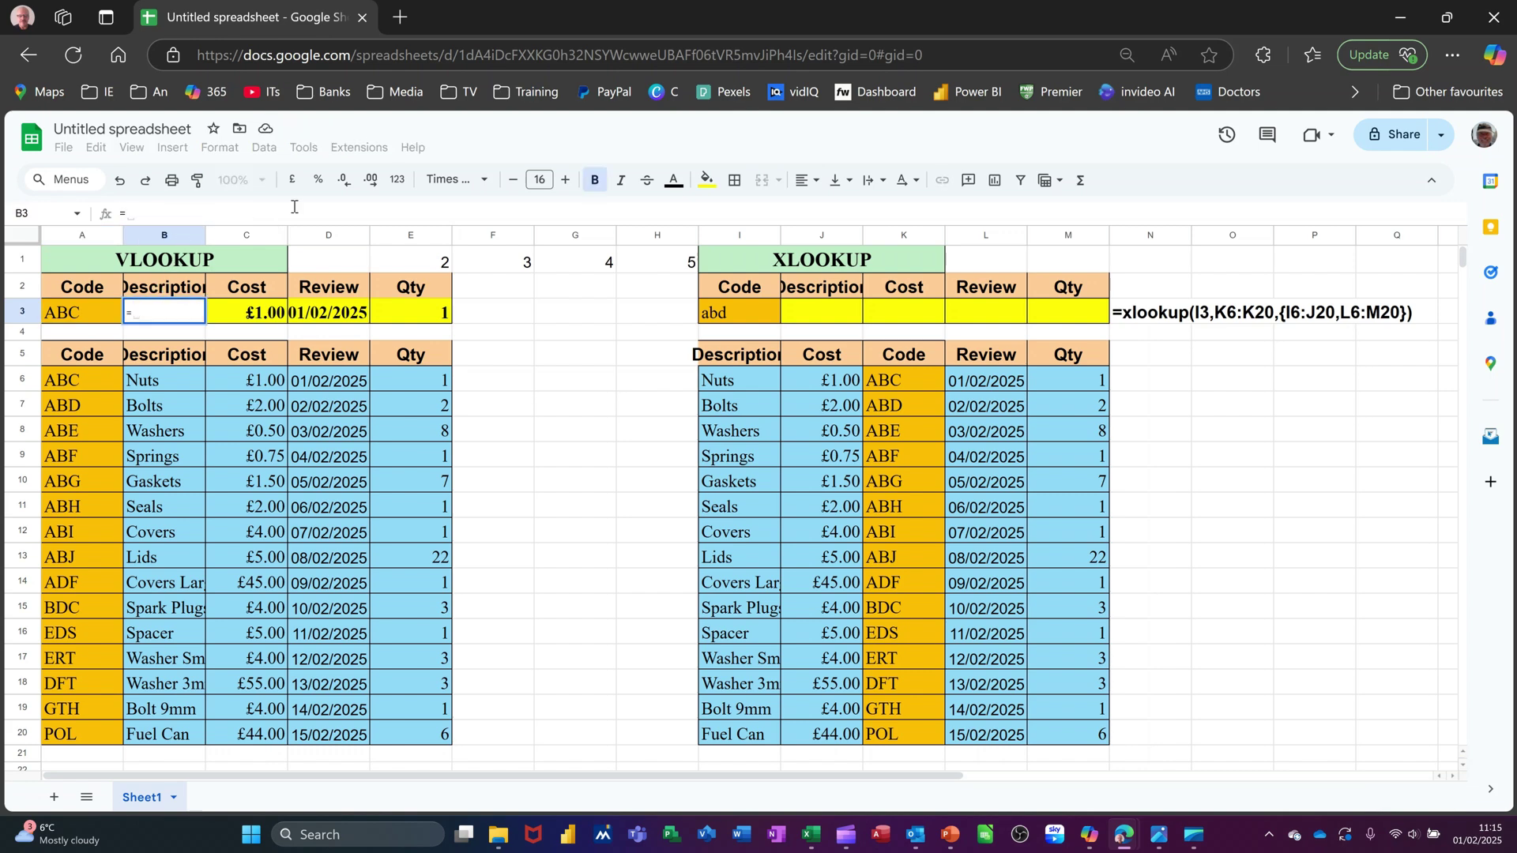
{"action": "type", "text": "vl"}
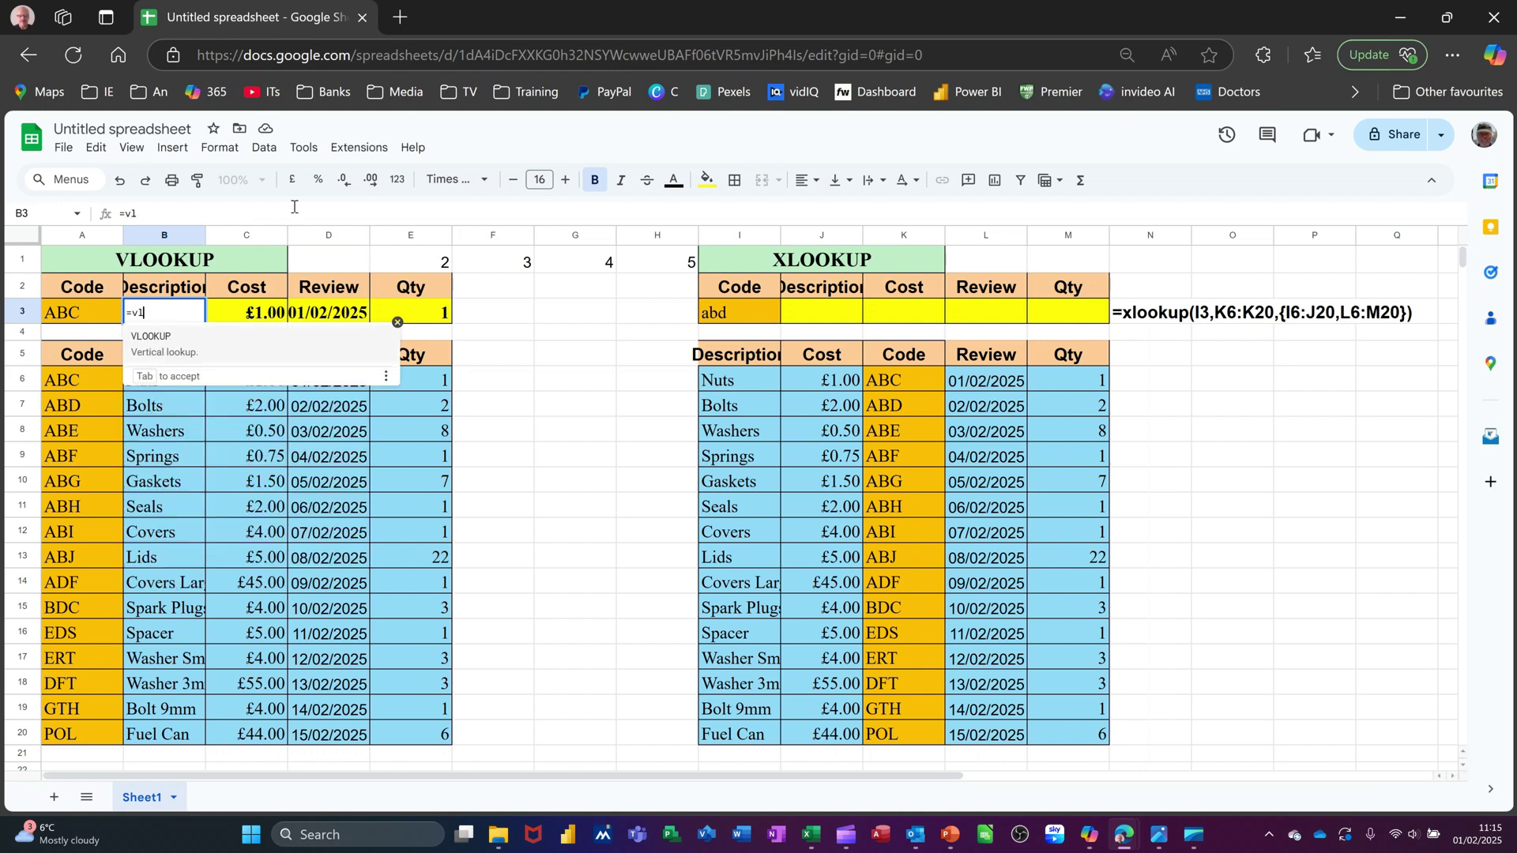
{"action": "key", "text": "Tab"}
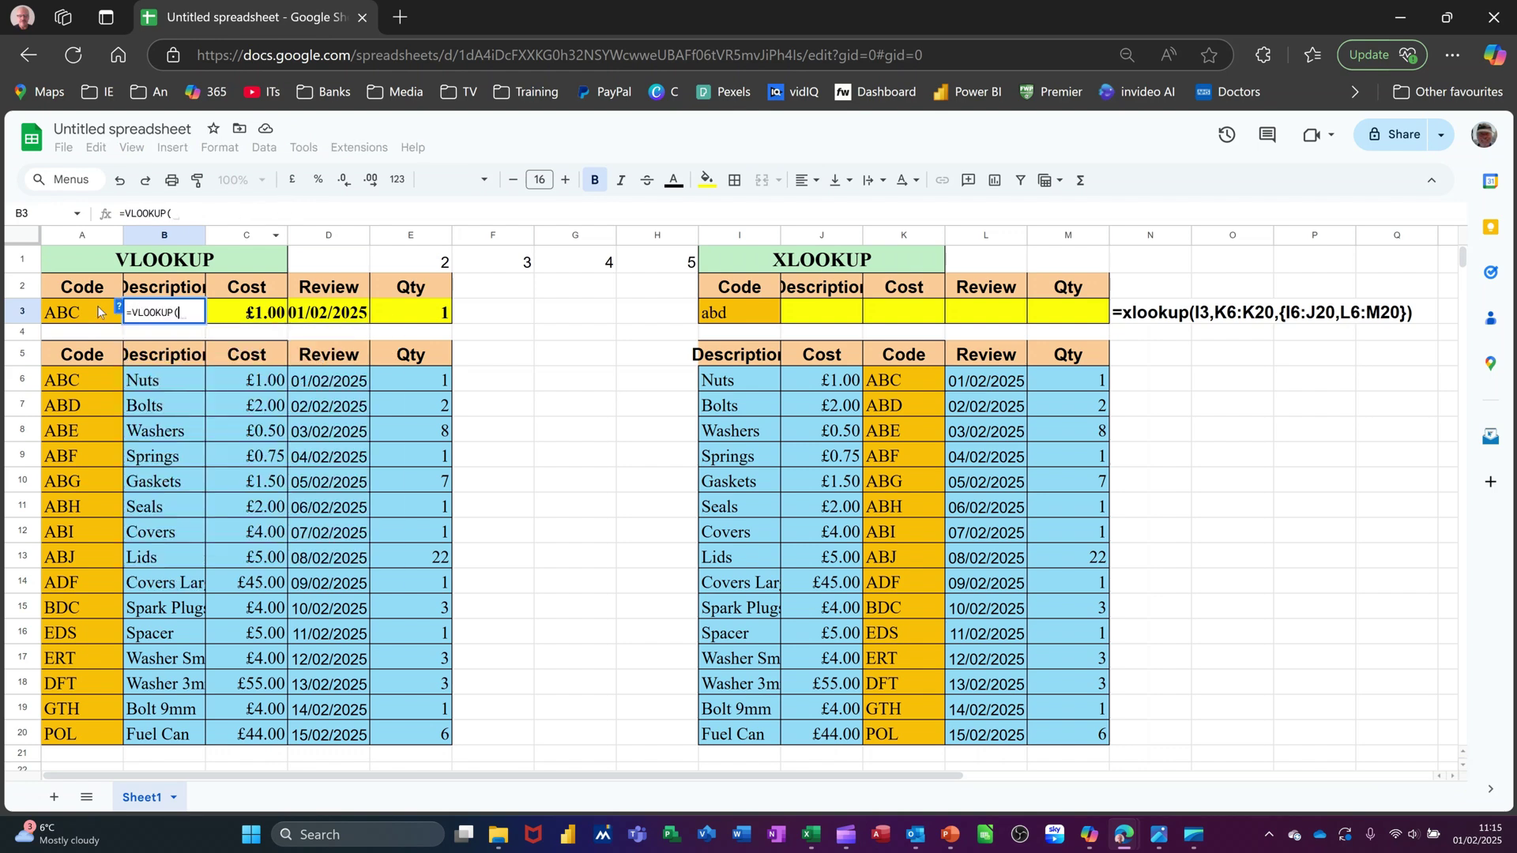
{"action": "left_click", "coordinate": [92, 313]}
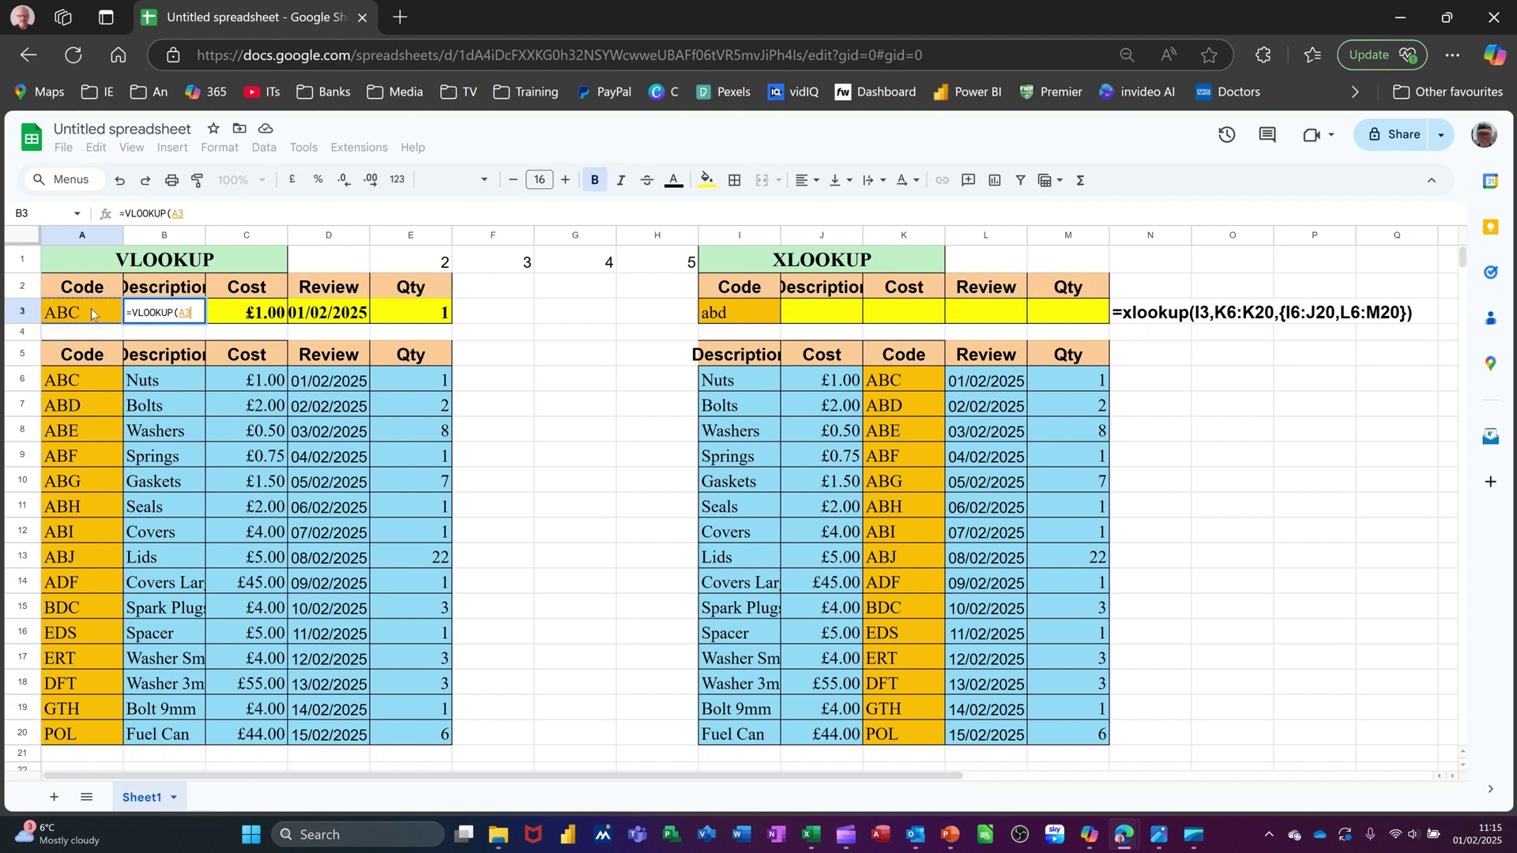
{"action": "key", "text": "BackSpace"}
{"action": "key", "text": "BackSpace"}
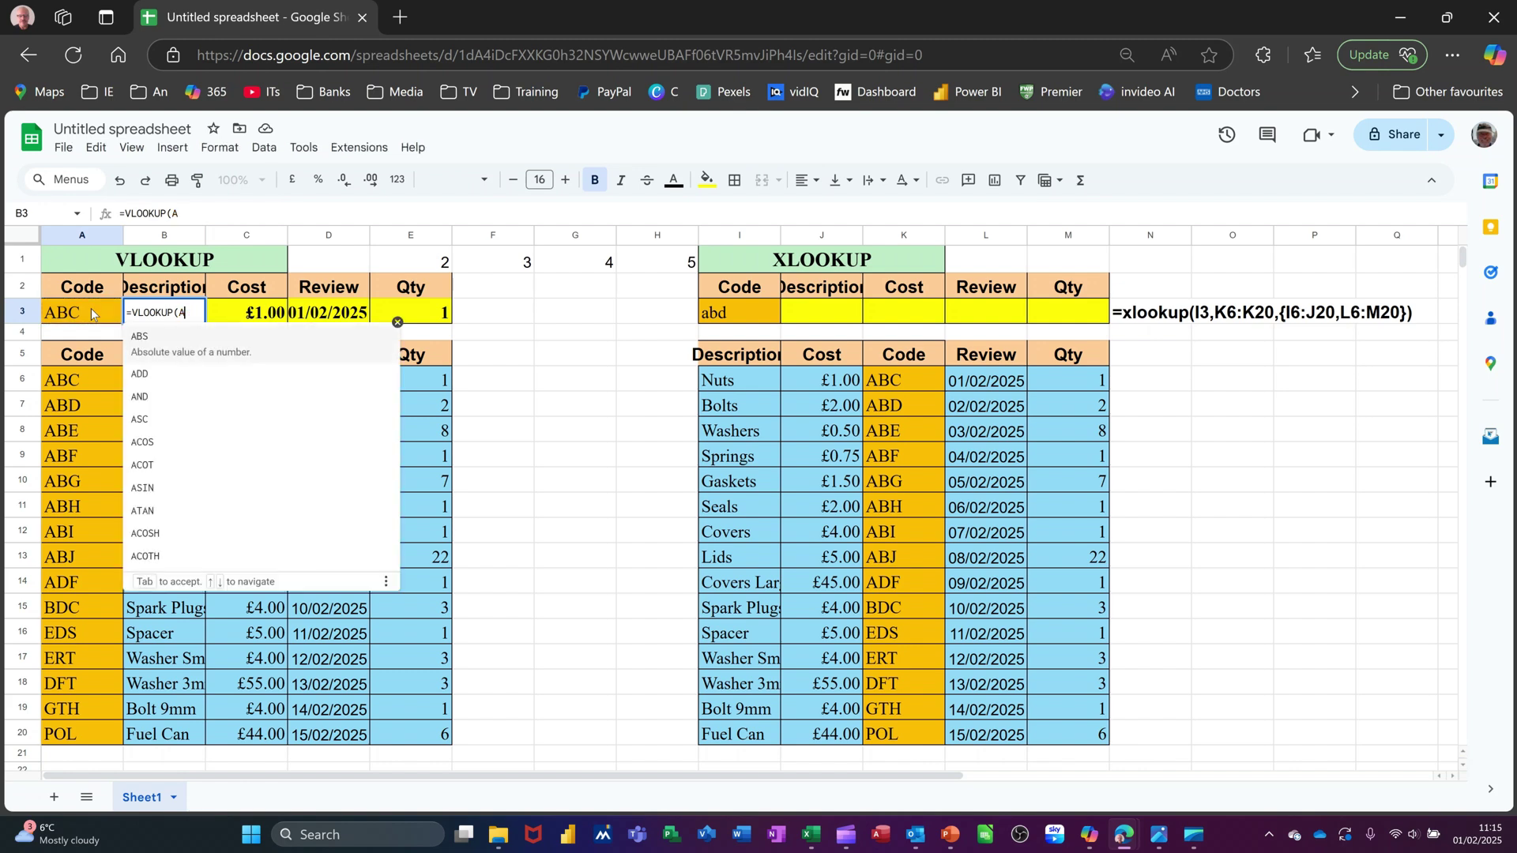
{"action": "type", "text": "in"}
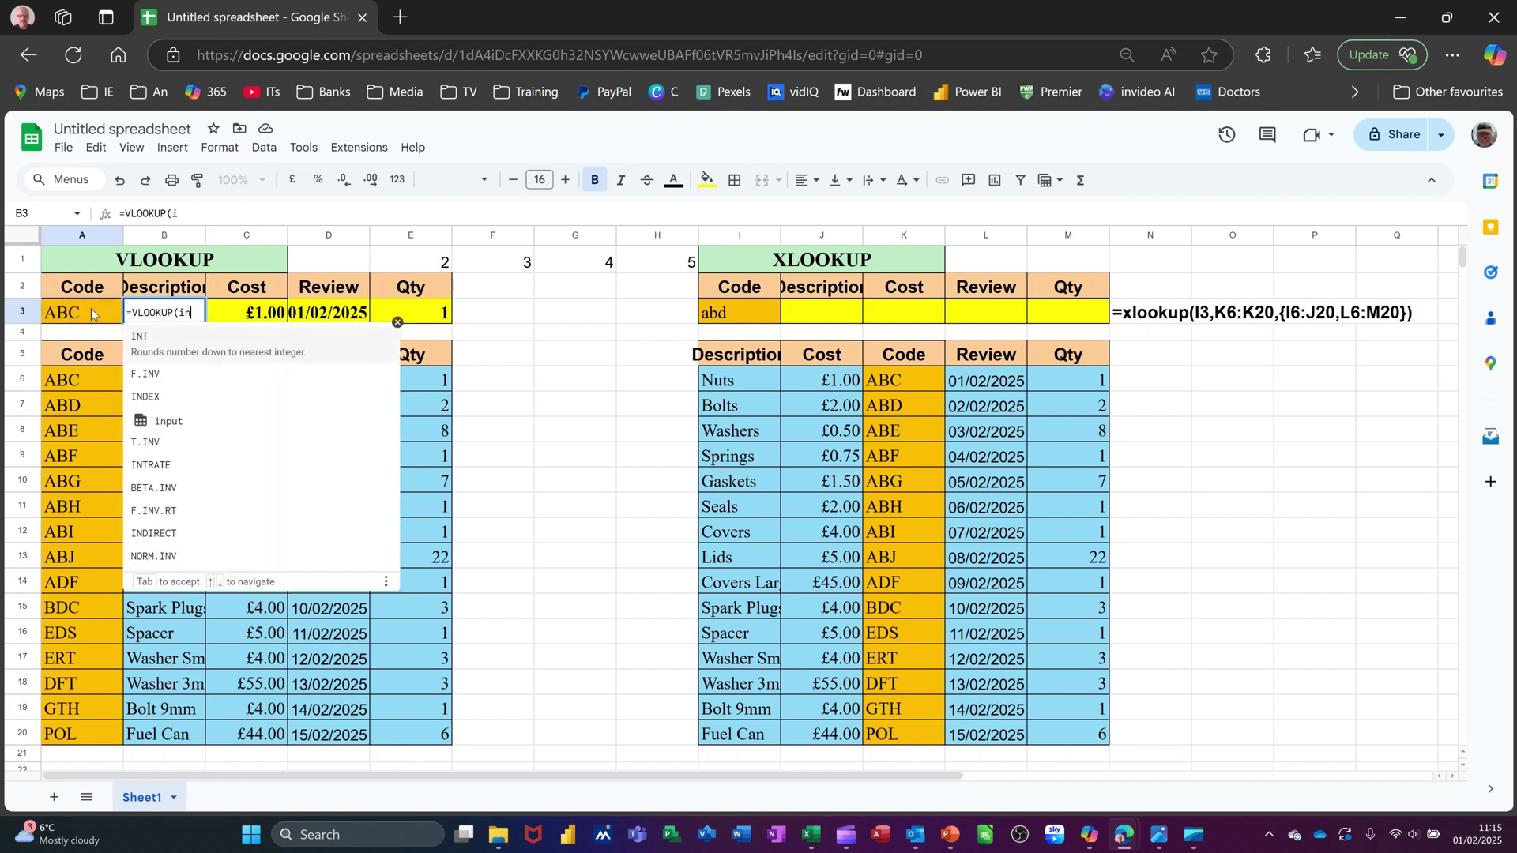
{"action": "type", "text": "put"}
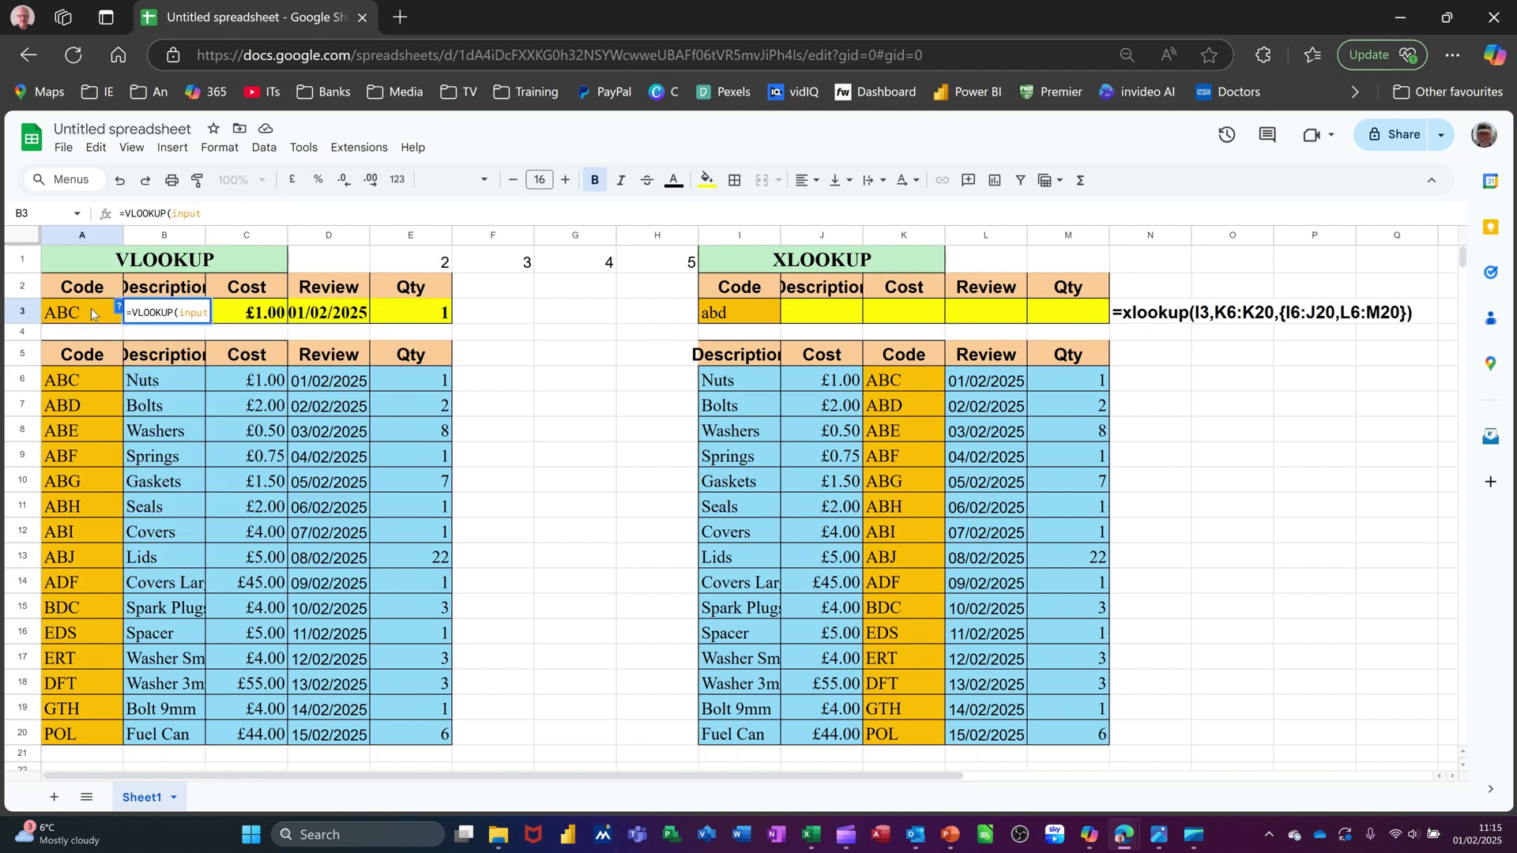
{"action": "type", "text": ",produ"}
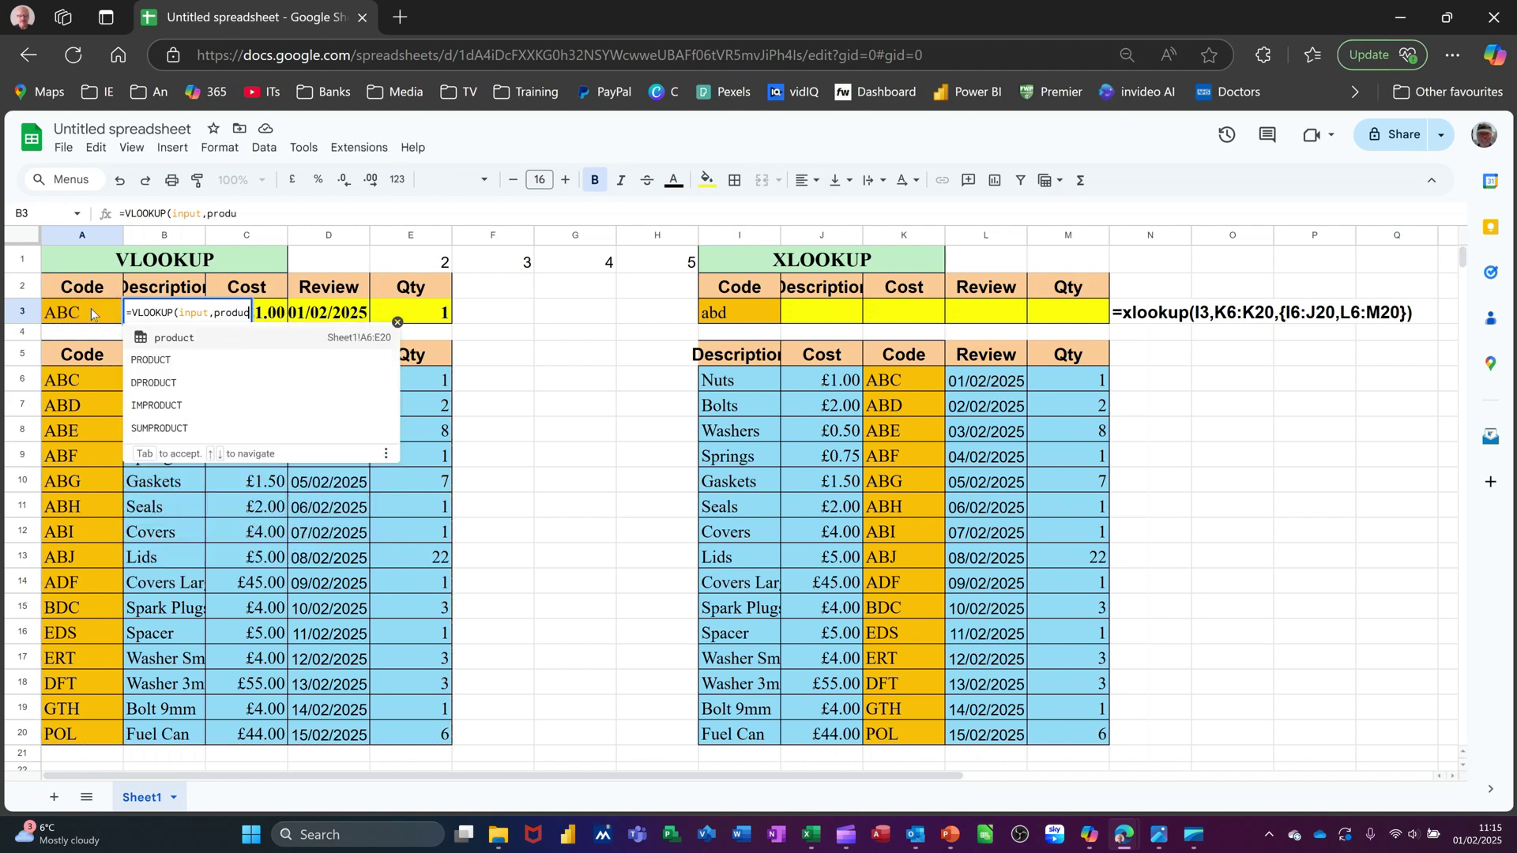
{"action": "key", "text": "Tab"}
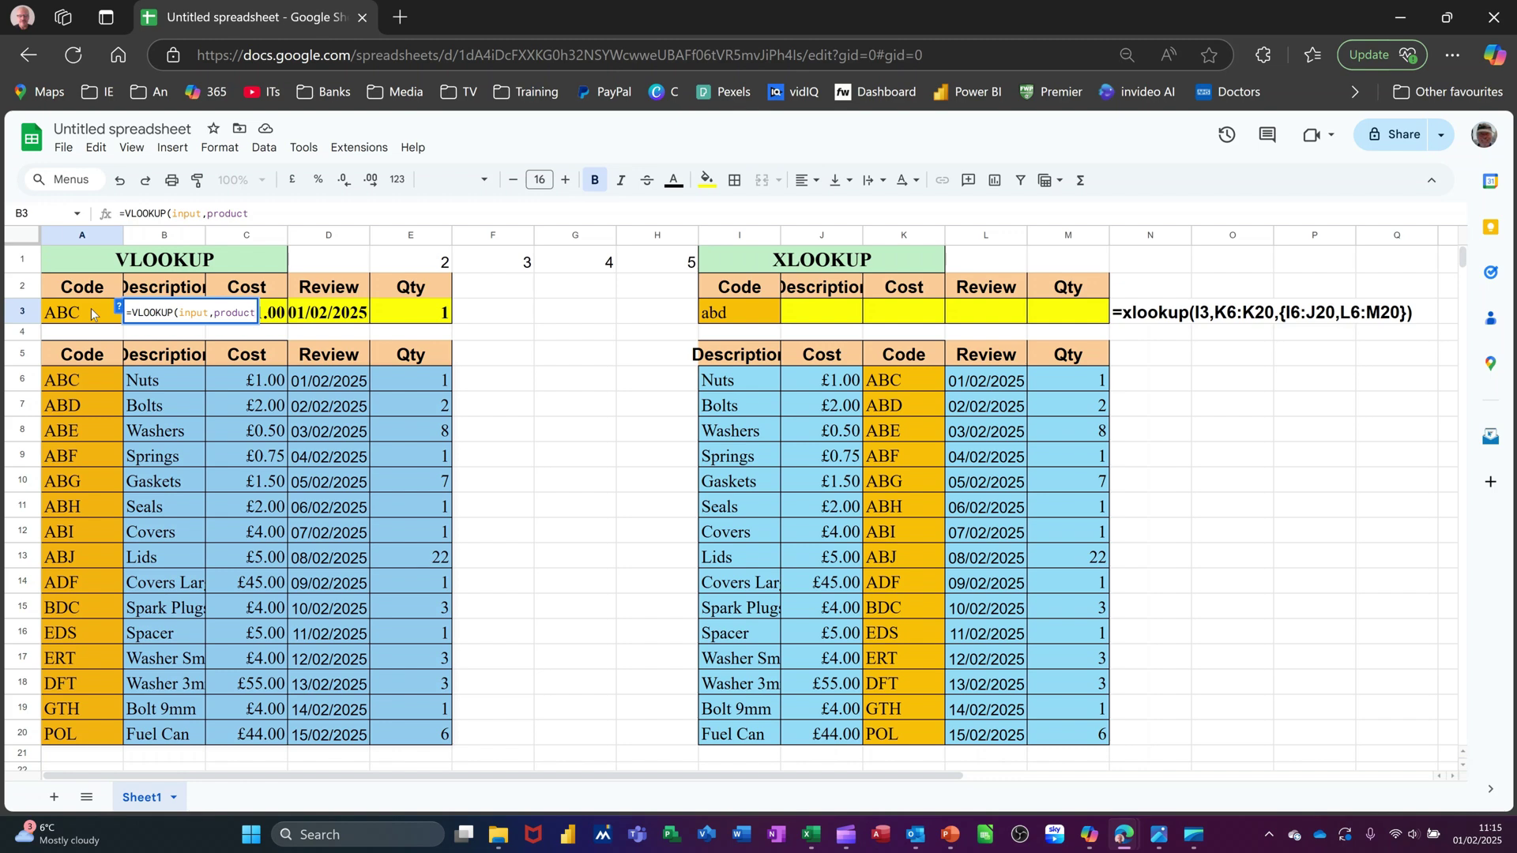
{"action": "type", "text": ","}
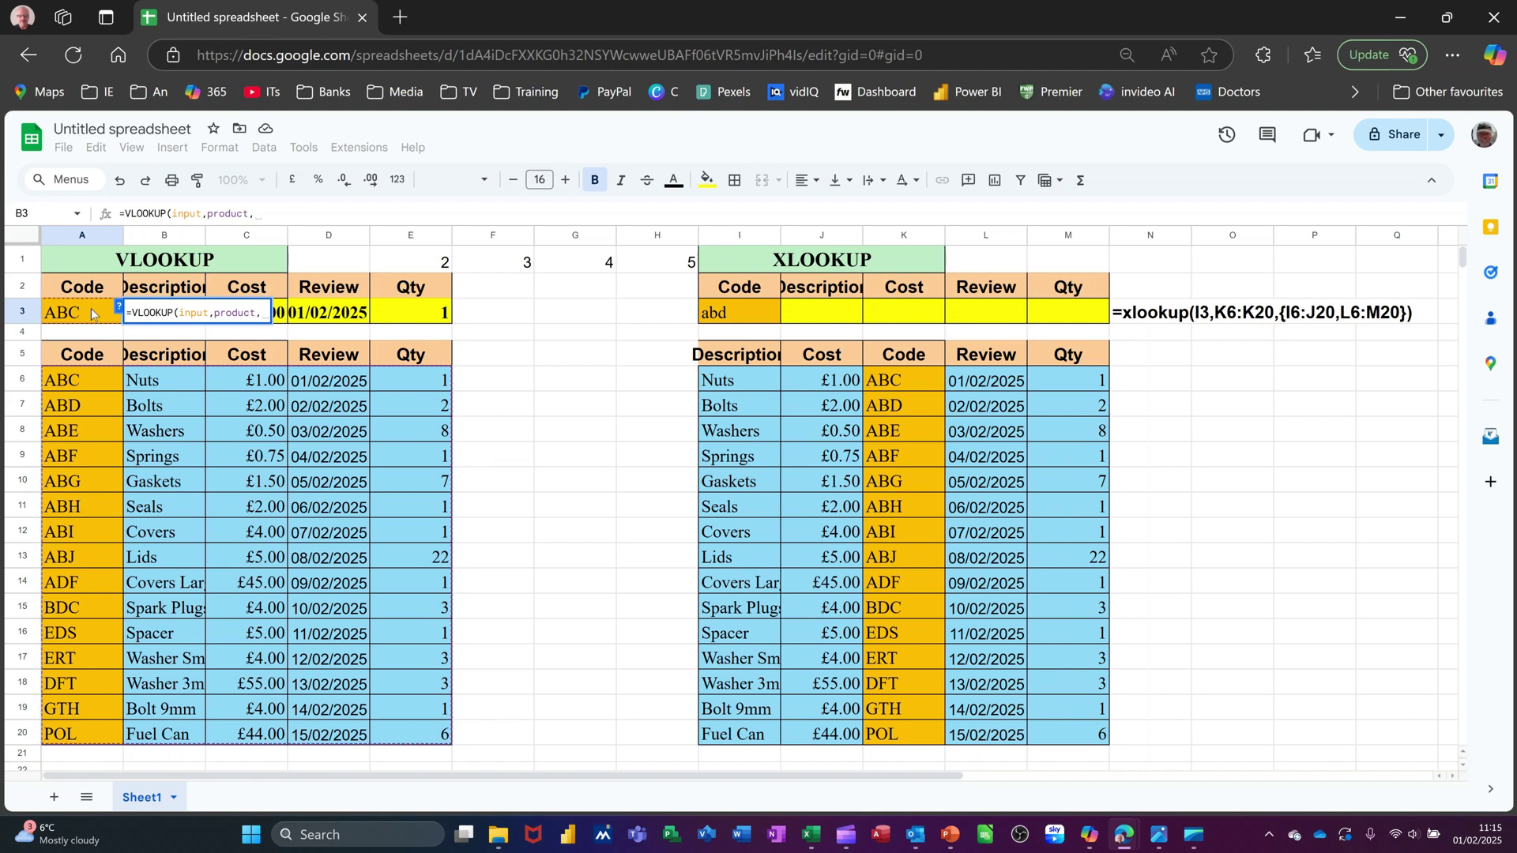
{"action": "left_click", "coordinate": [413, 263]}
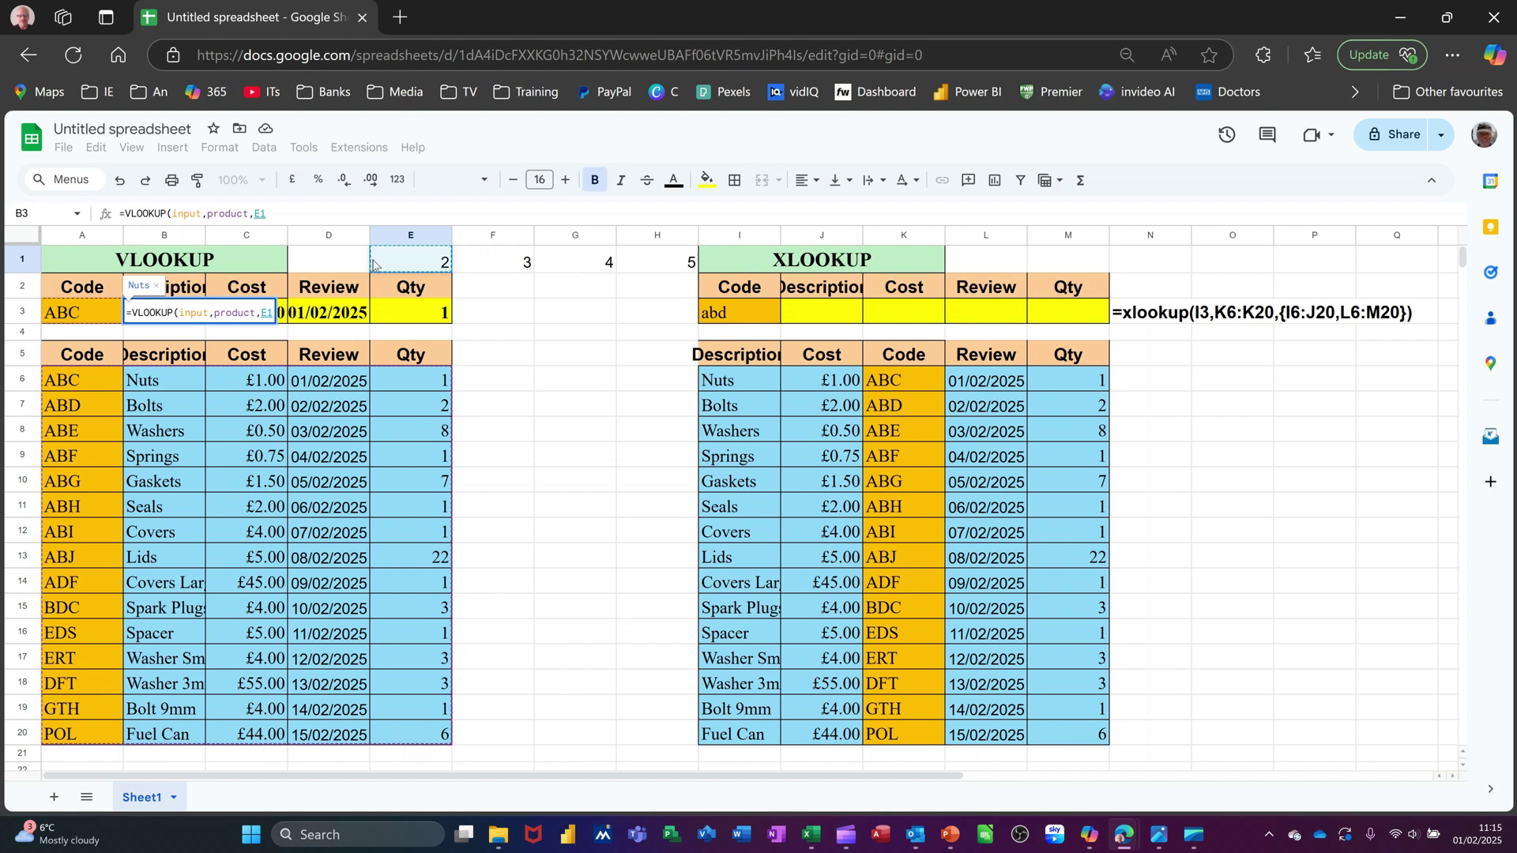
{"action": "type", "text": ",0"}
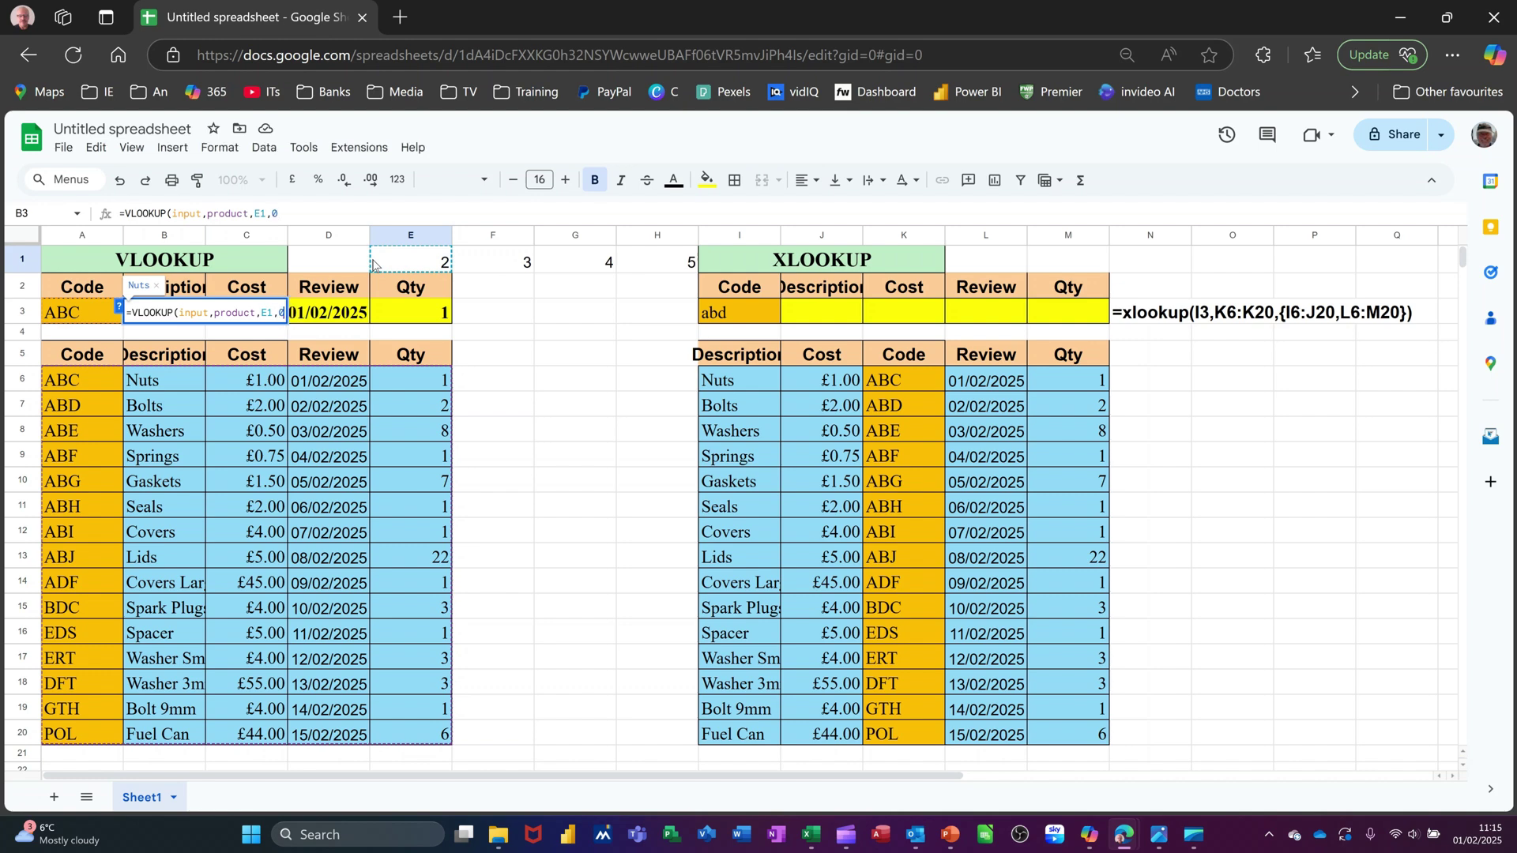
{"action": "type", "text": ")"}
{"action": "key", "text": "Return"}
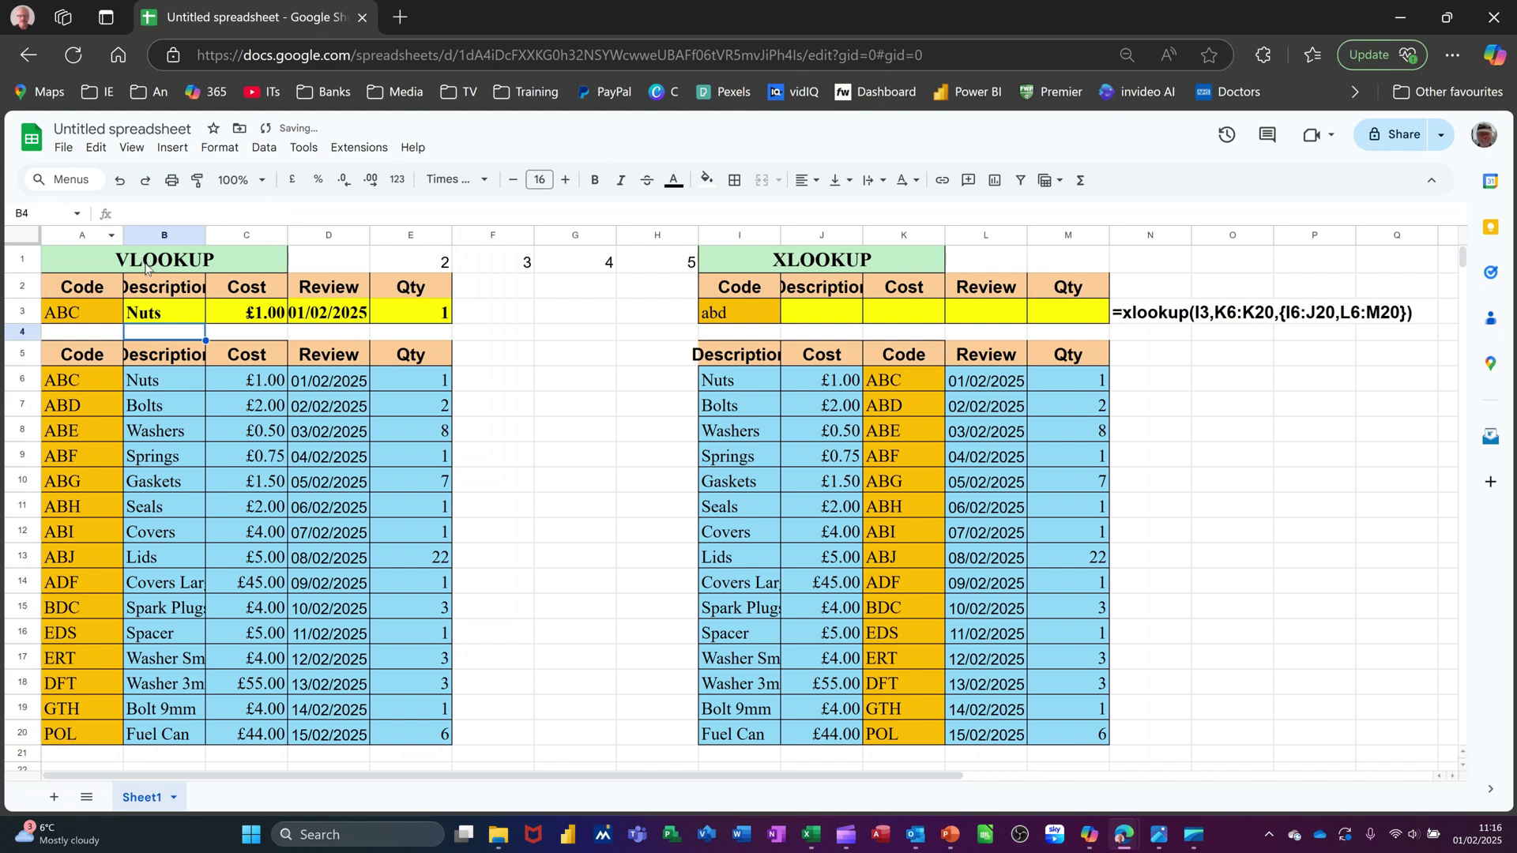
Fill the named-range VLOOKUP formula from B3 across the Cost, Review and Qty cells to E3.
{"action": "left_click", "coordinate": [160, 320]}
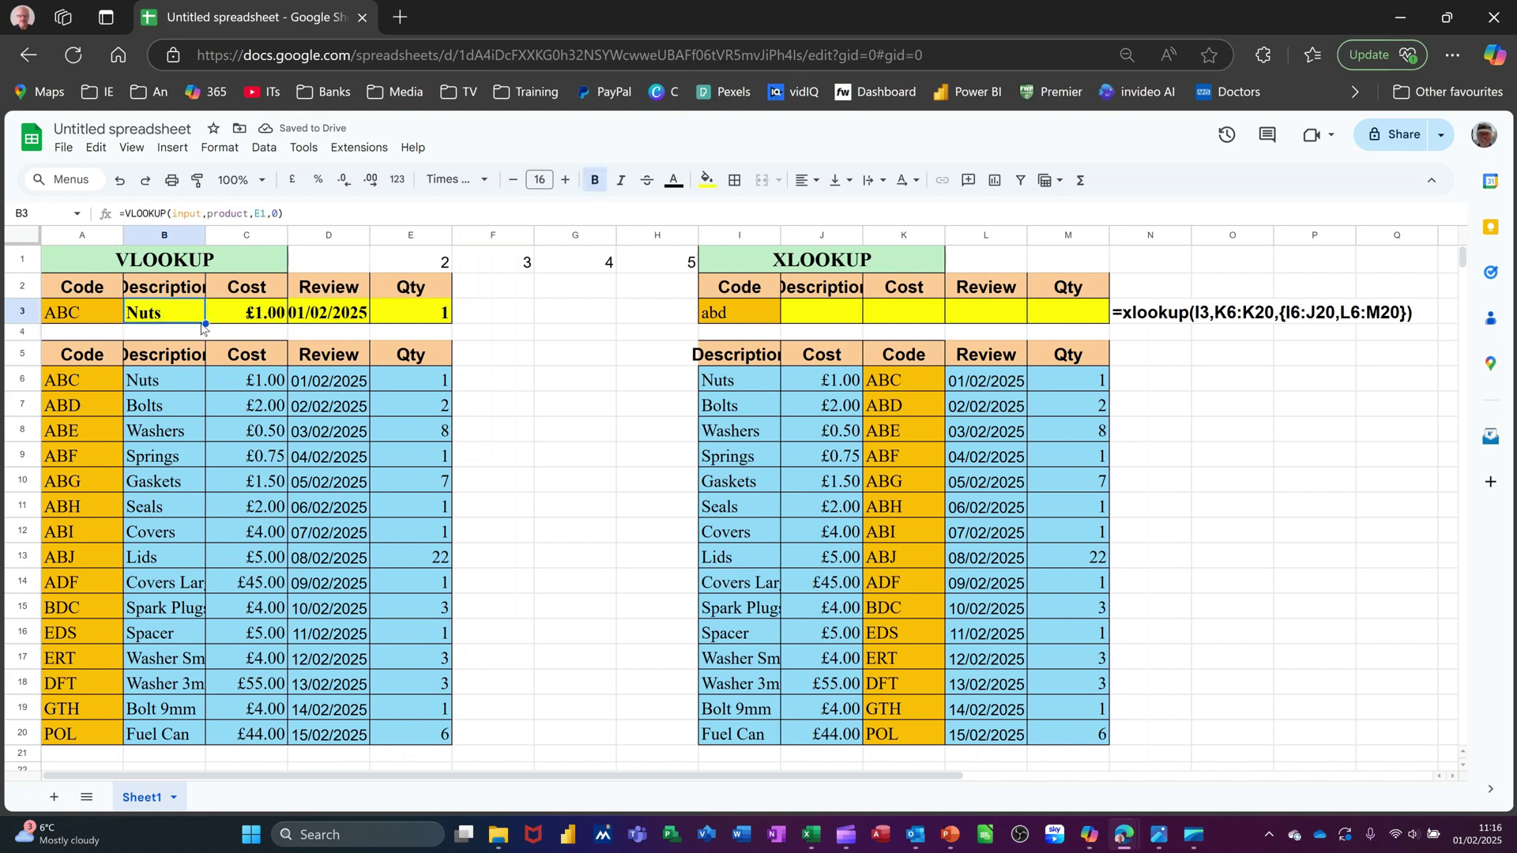
{"action": "left_click_drag", "start_coordinate": [229, 329], "coordinate": [440, 322]}
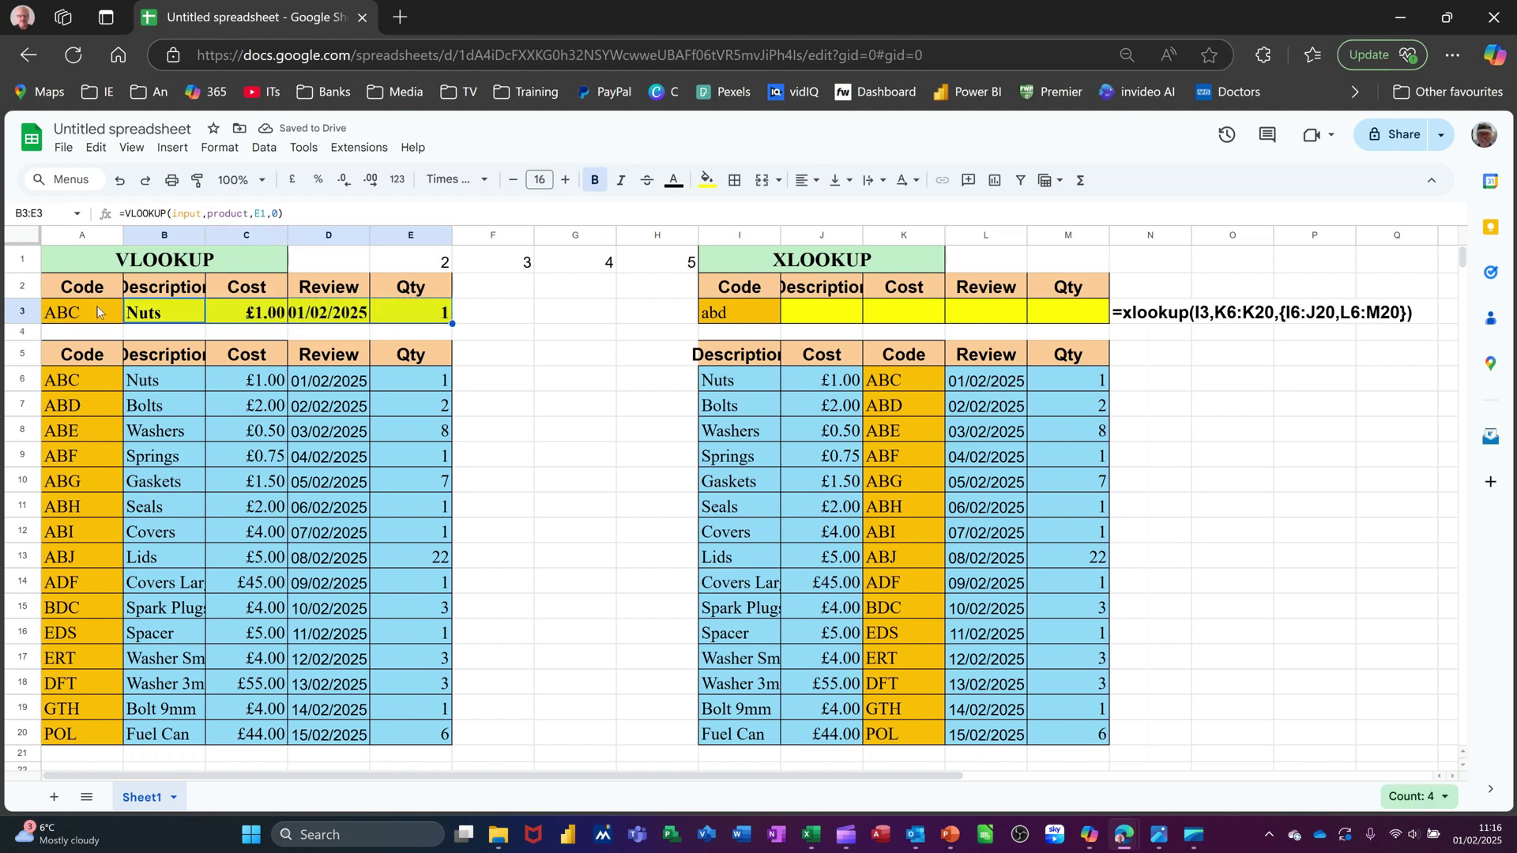
Change the VLOOKUP lookup code in cell A3 to Abd to test the formulas.
{"action": "left_click", "coordinate": [77, 314]}
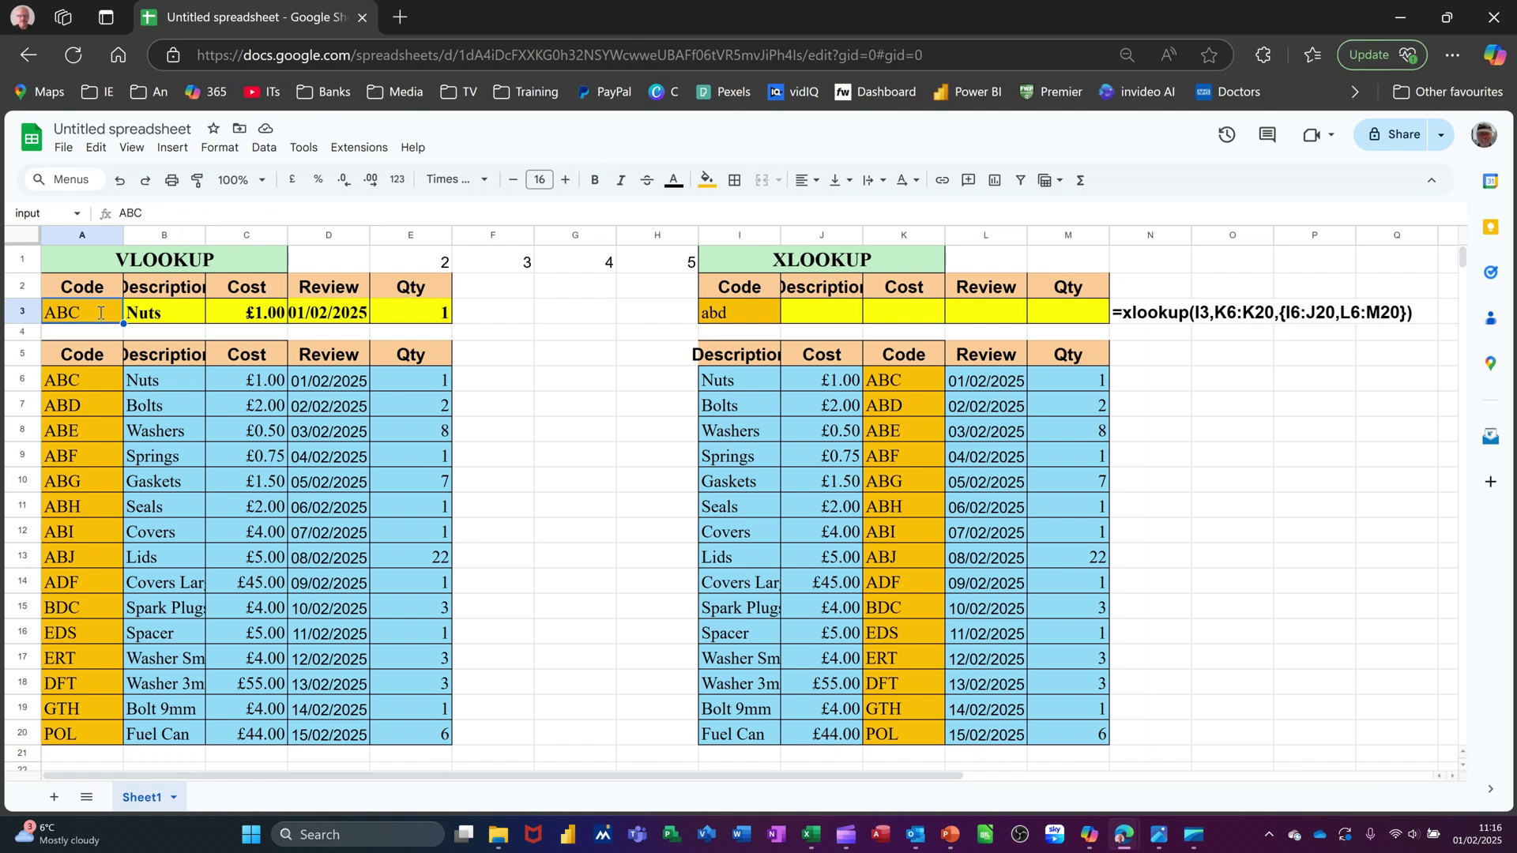
{"action": "type", "text": "Abd"}
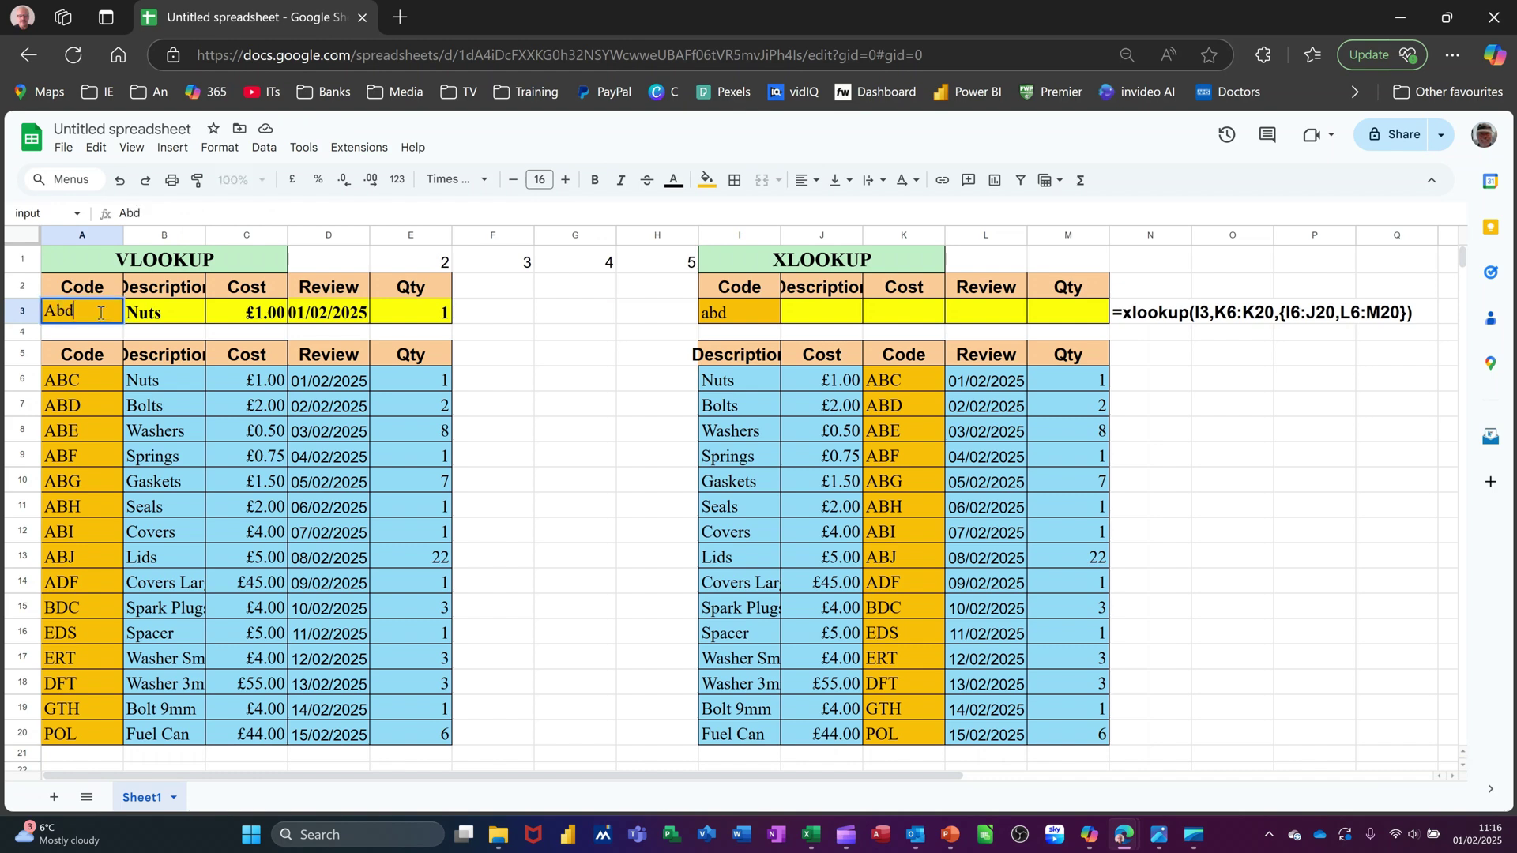
{"action": "key", "text": "Return"}
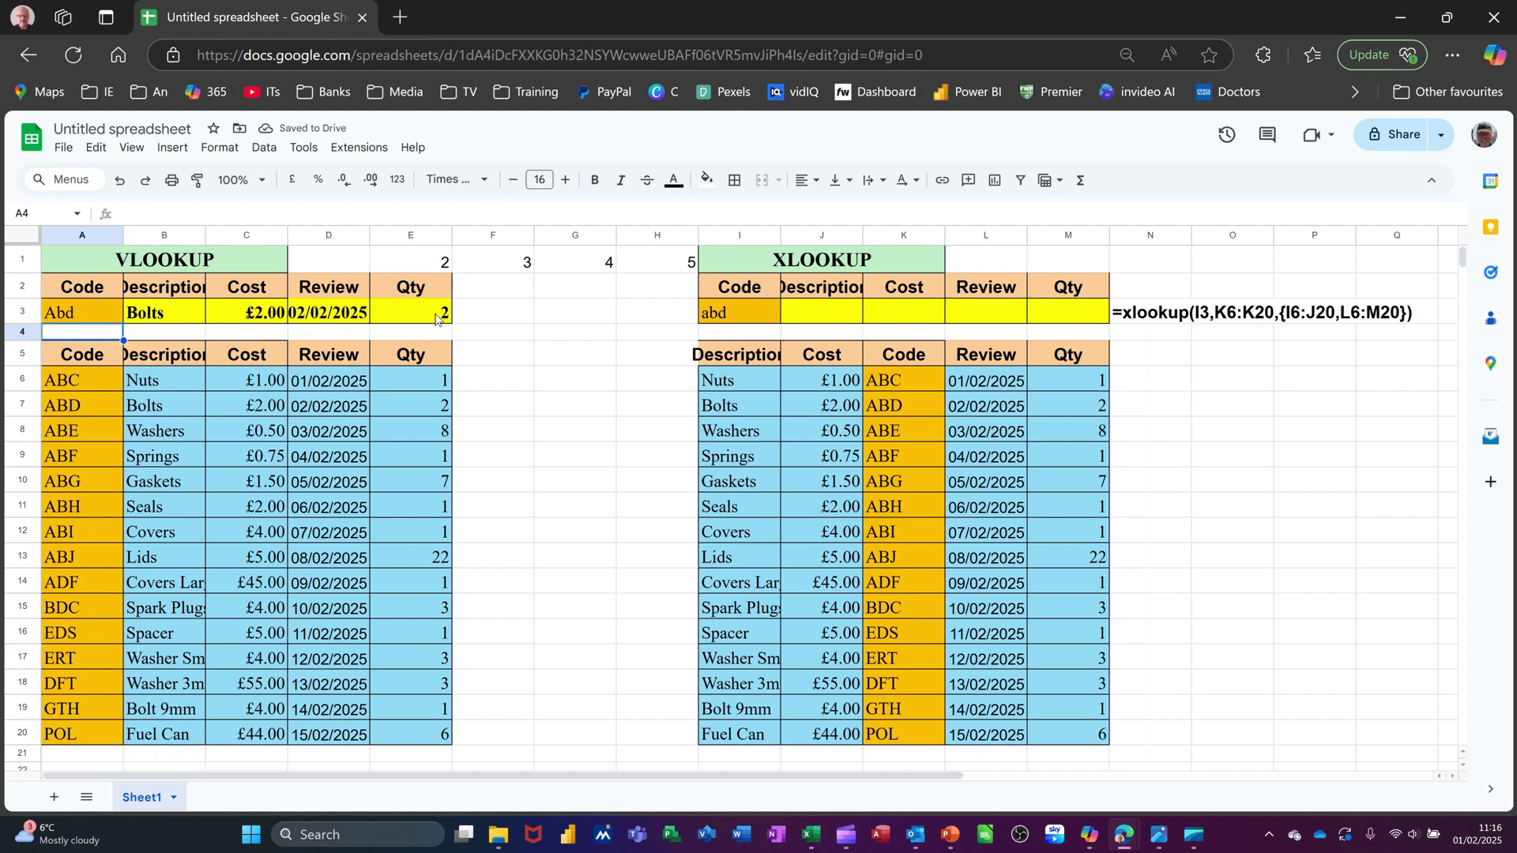
Clear the VLOOKUP formulas from the Description, Cost, Review and Qty result cells B3:E3.
{"action": "left_click", "coordinate": [161, 319]}
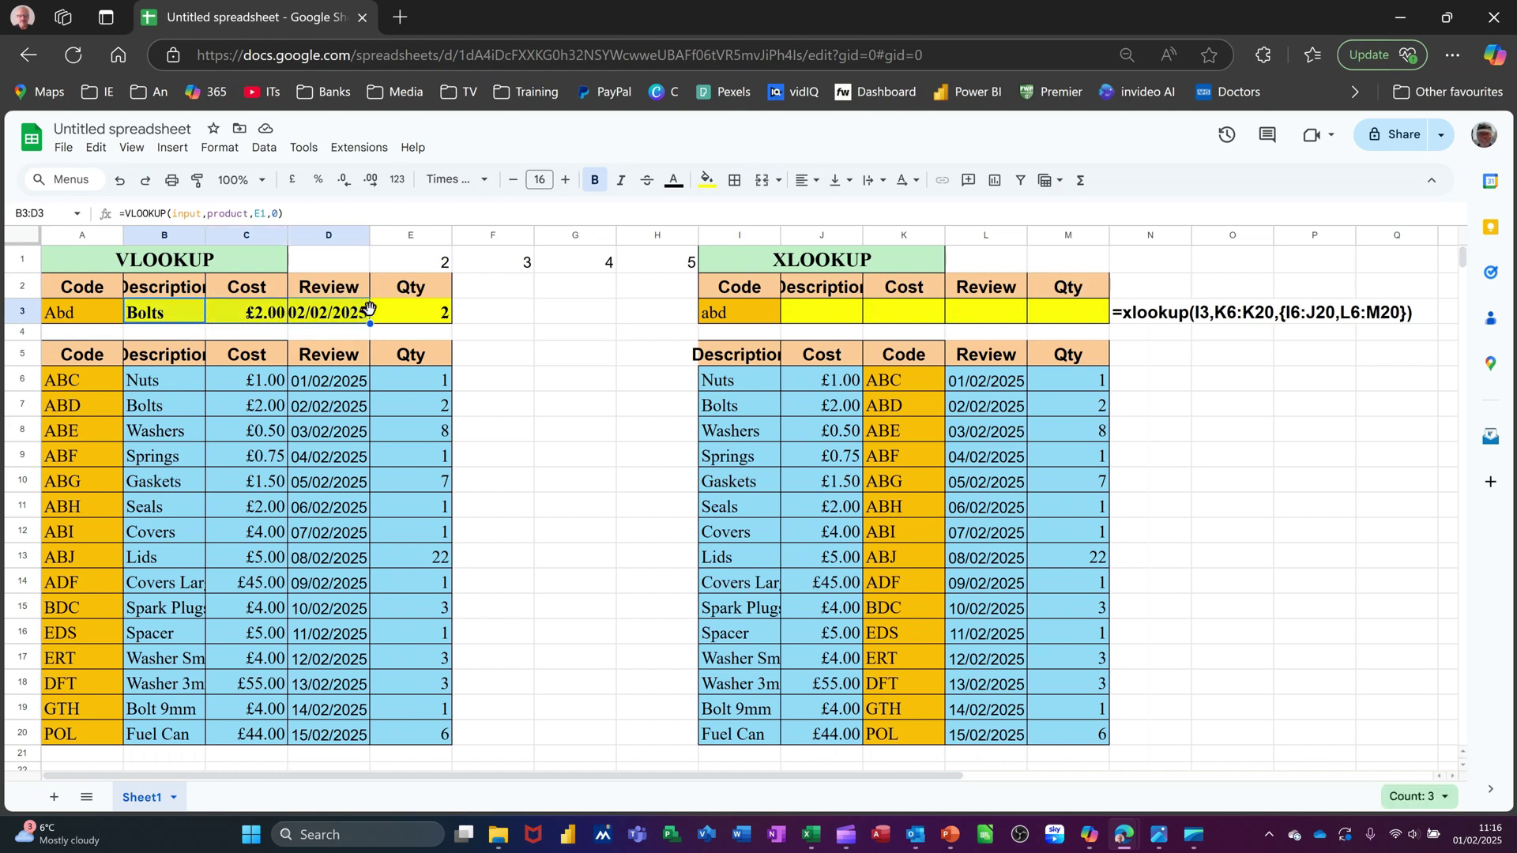
{"action": "key", "text": "Delete"}
{"action": "left_click", "coordinate": [393, 318]}
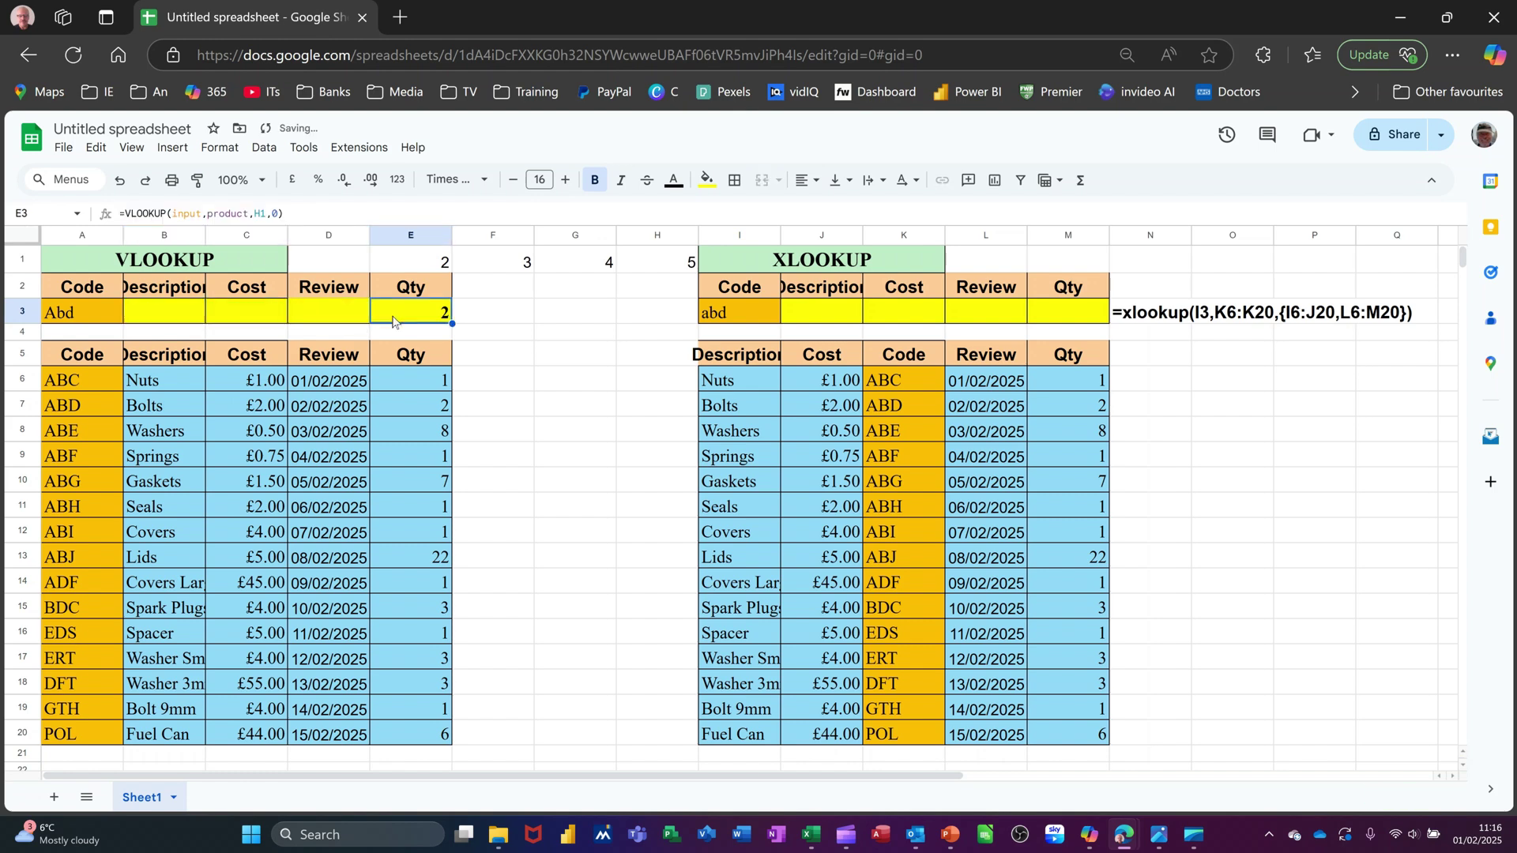
Enter =XLOOKUP(A3,A6:A20,B6:E20) in B3 to return the whole product row for the code.
{"action": "left_click", "coordinate": [165, 317]}
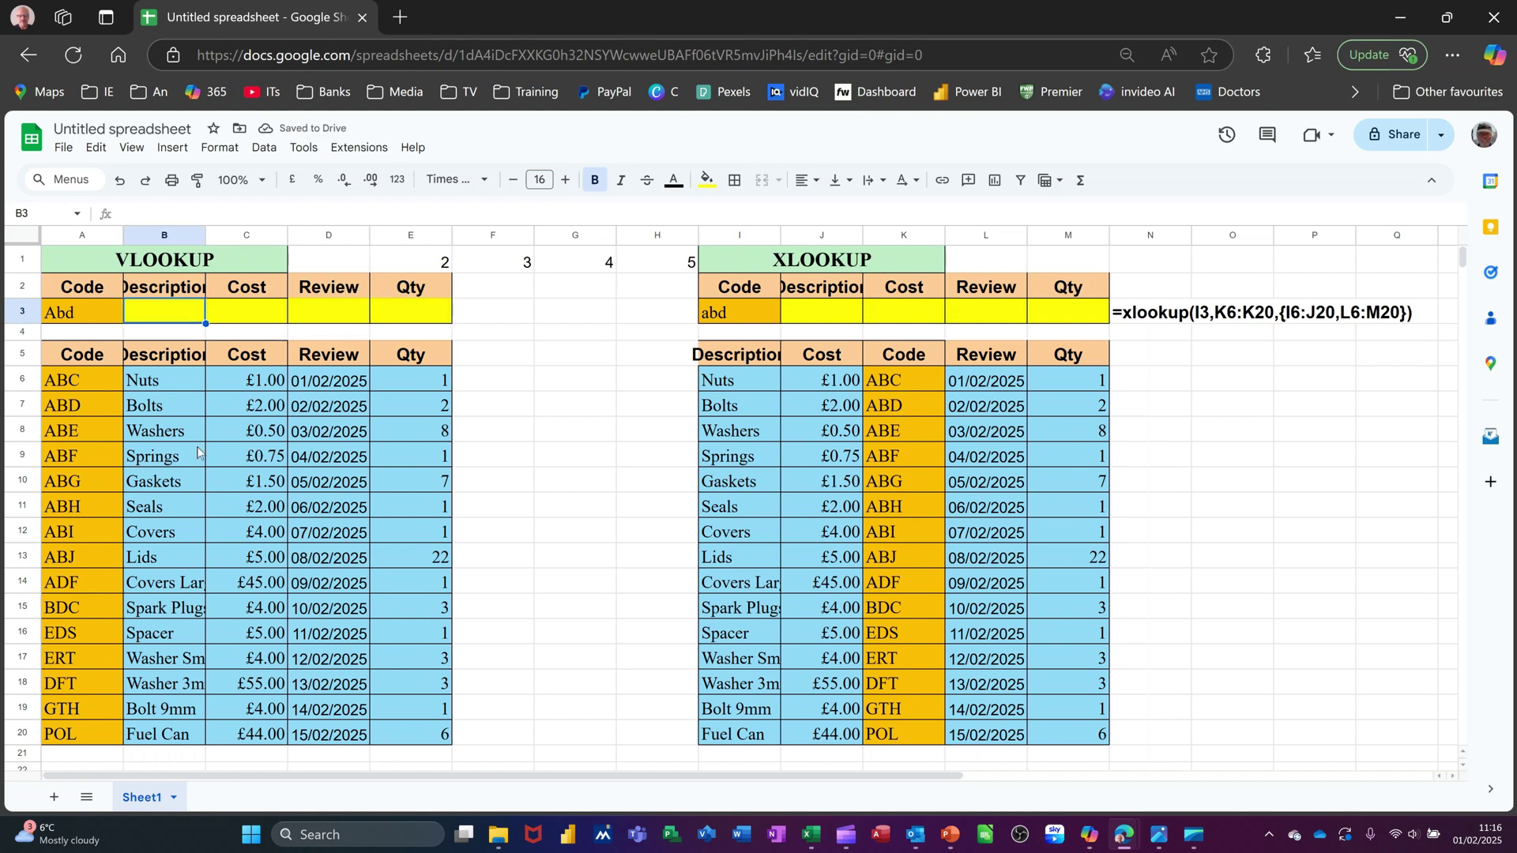
{"action": "type", "text": "=xl"}
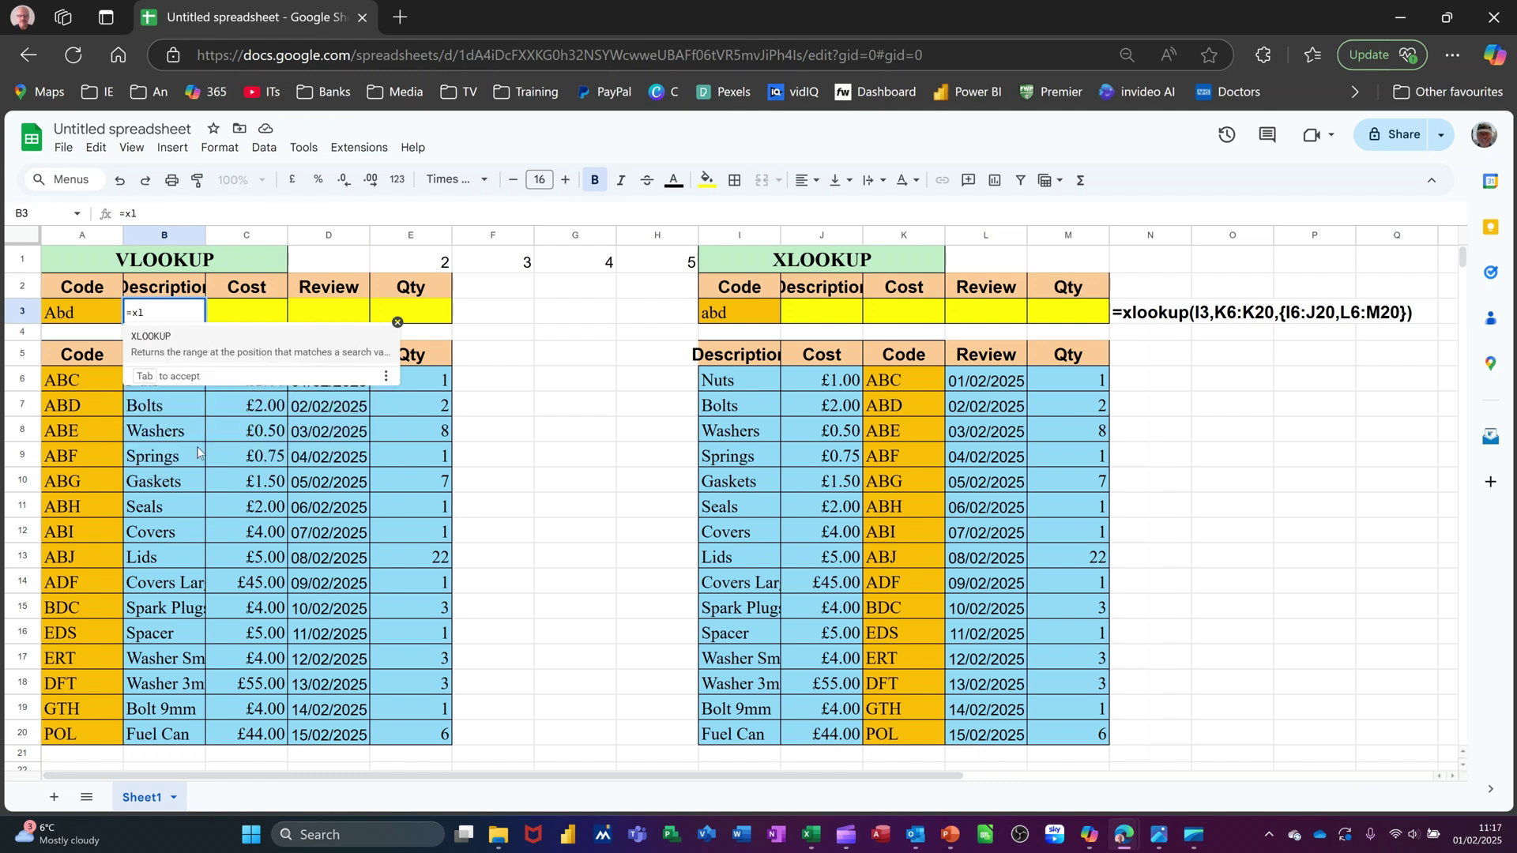
{"action": "key", "text": "Tab"}
{"action": "left_click", "coordinate": [80, 314]}
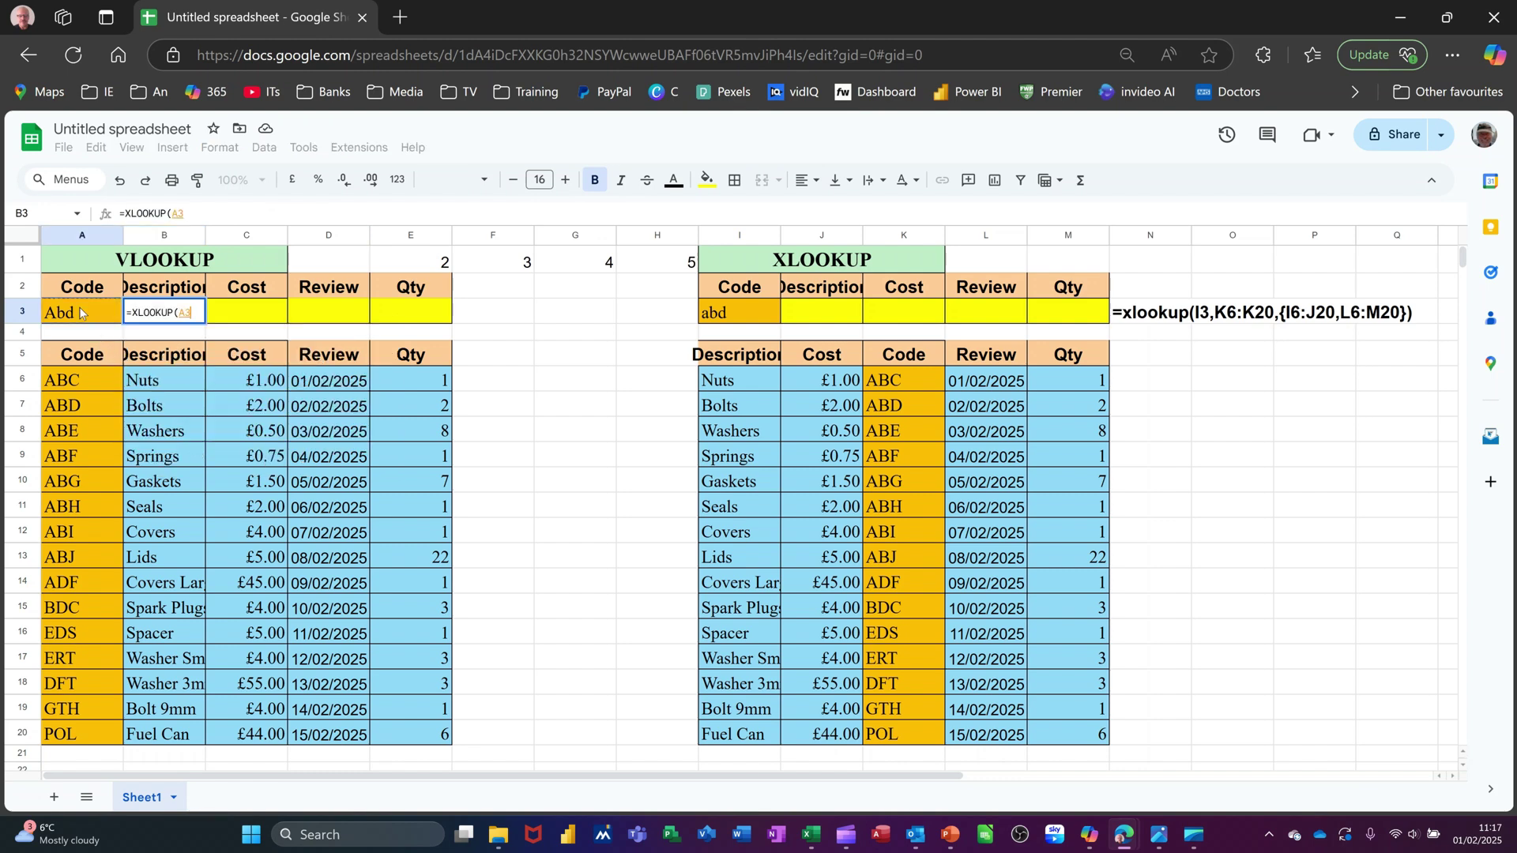
{"action": "type", "text": ","}
{"action": "left_click_drag", "start_coordinate": [84, 378], "coordinate": [71, 745]}
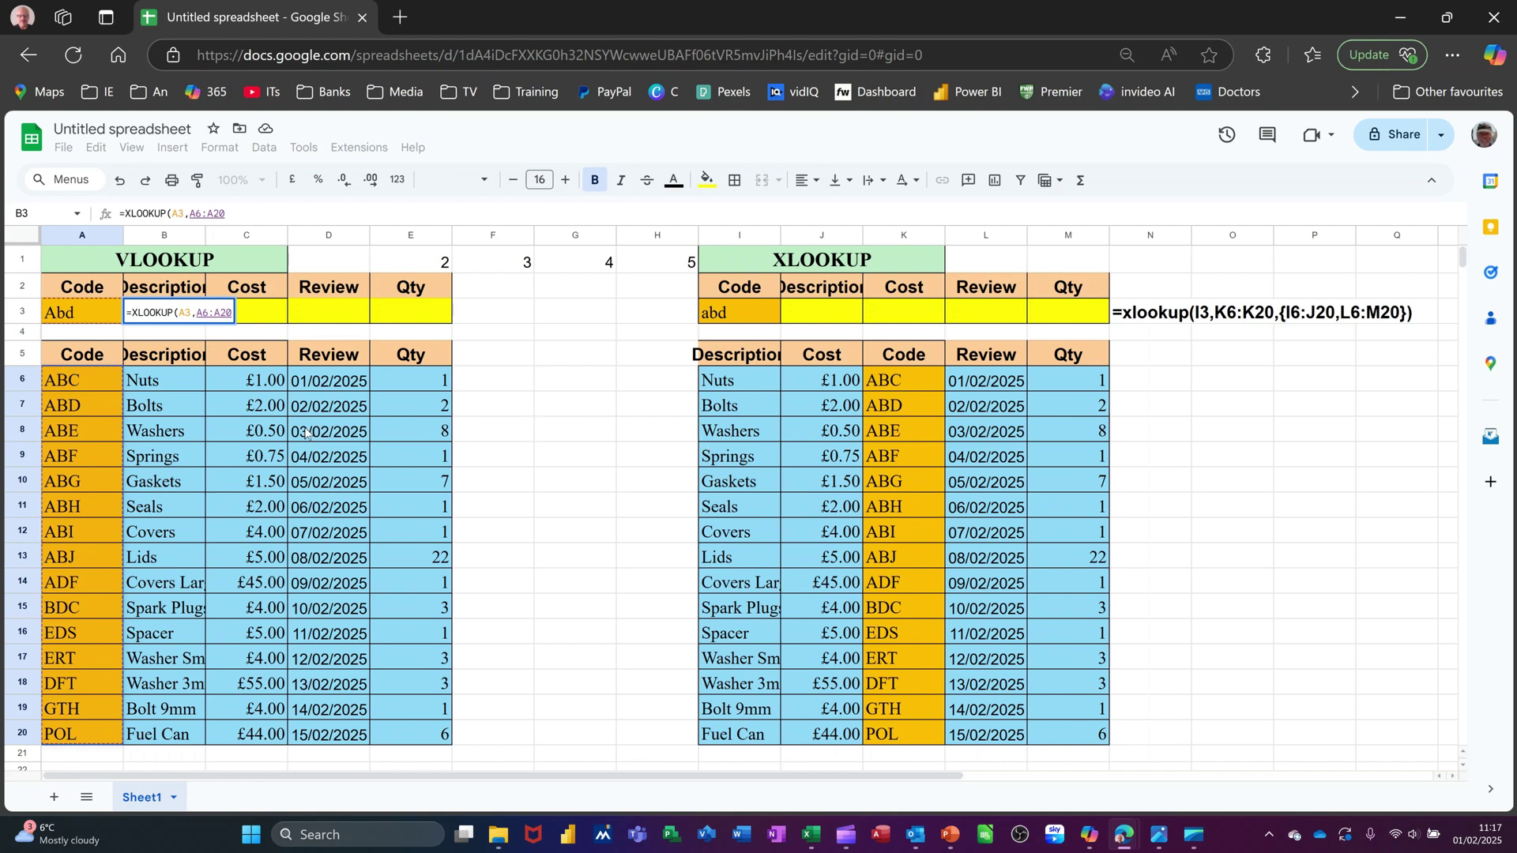
{"action": "type", "text": ","}
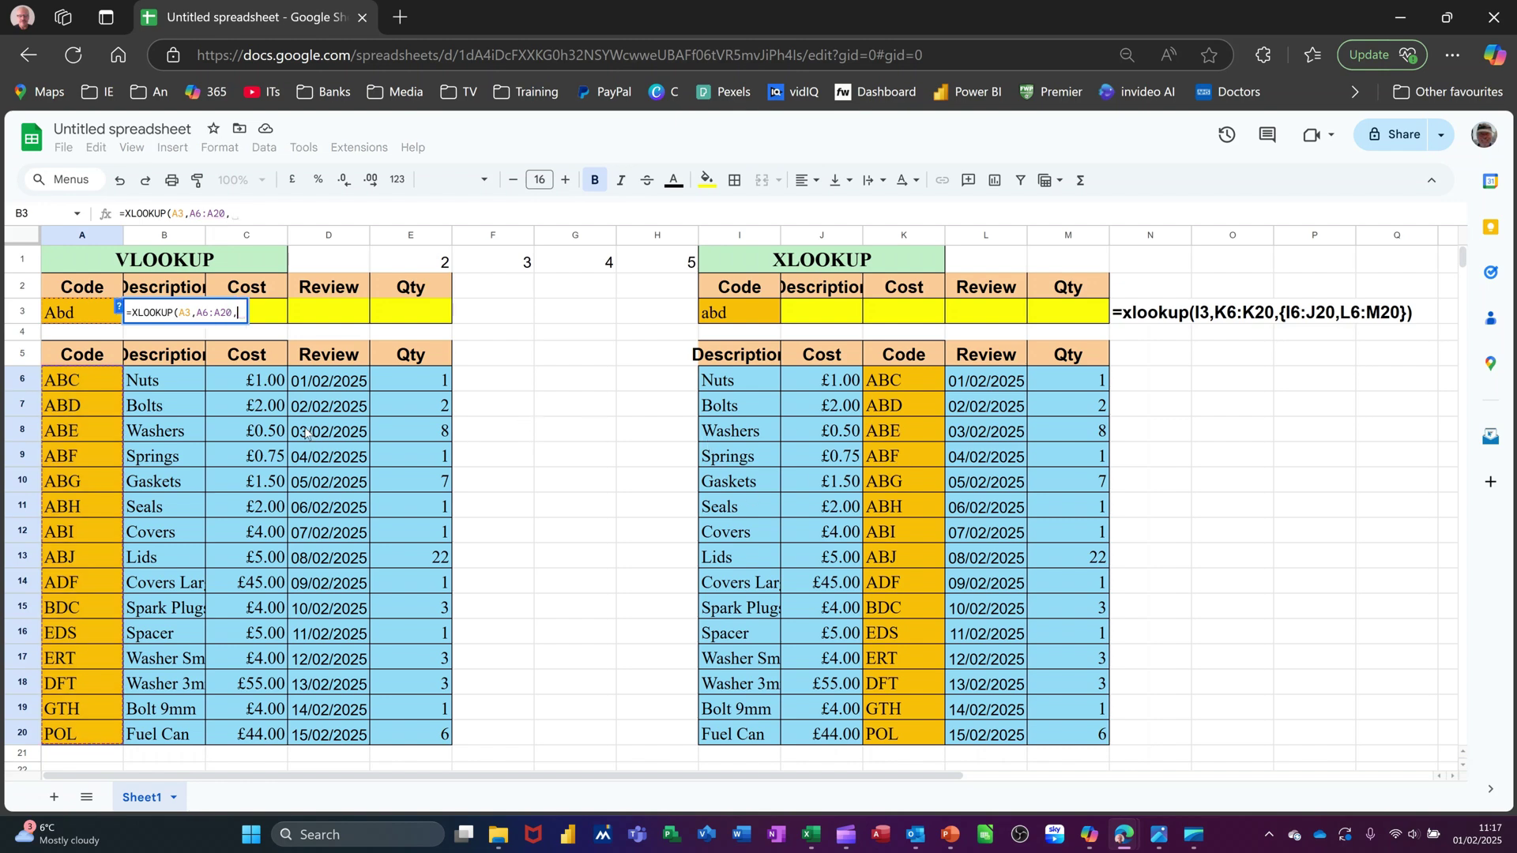
{"action": "left_click_drag", "start_coordinate": [151, 383], "coordinate": [405, 730]}
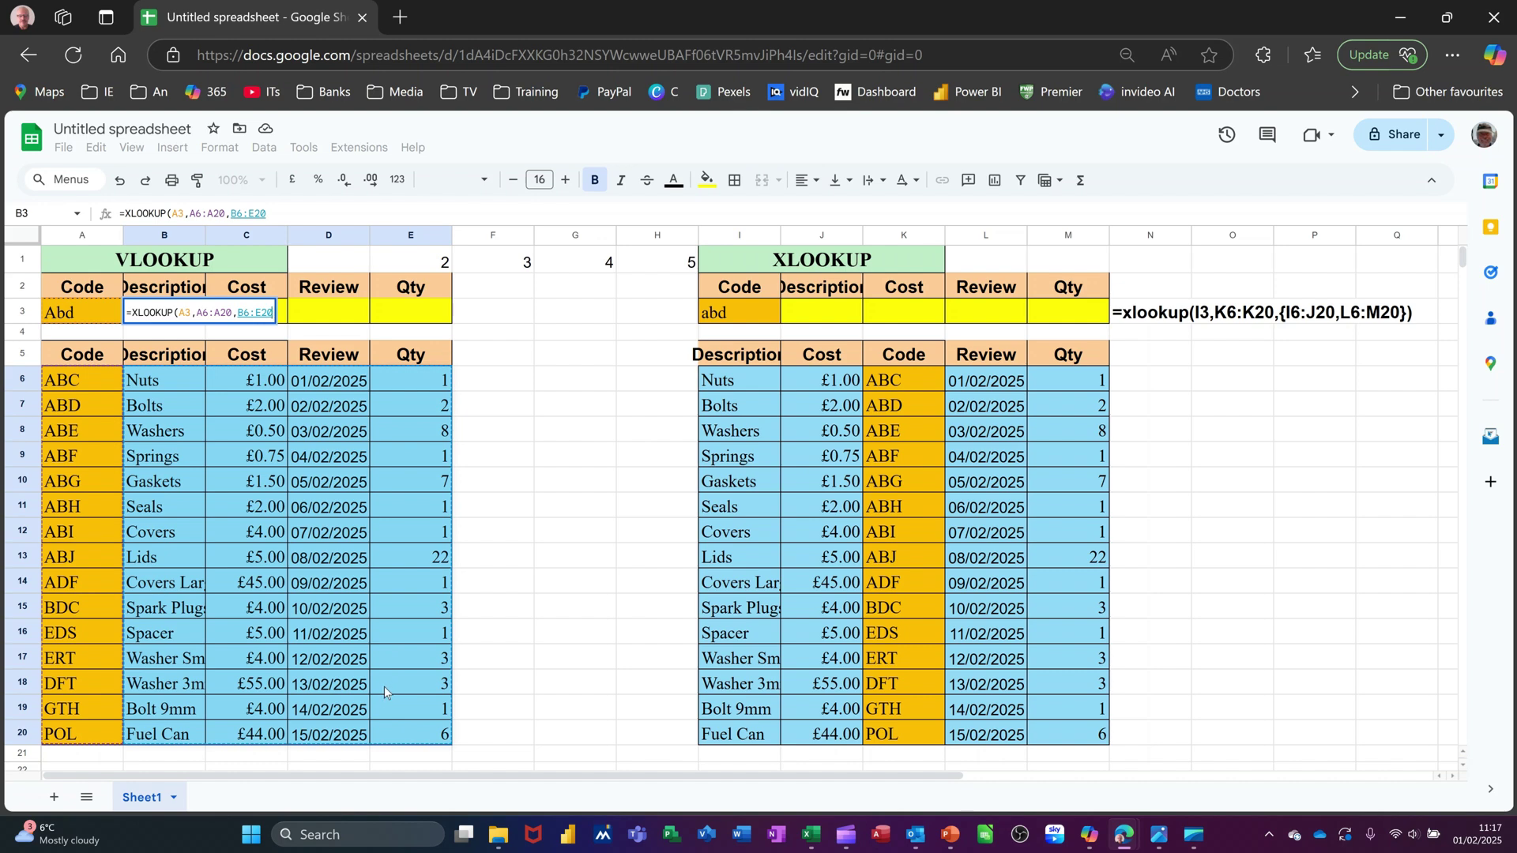
{"action": "type", "text": ")"}
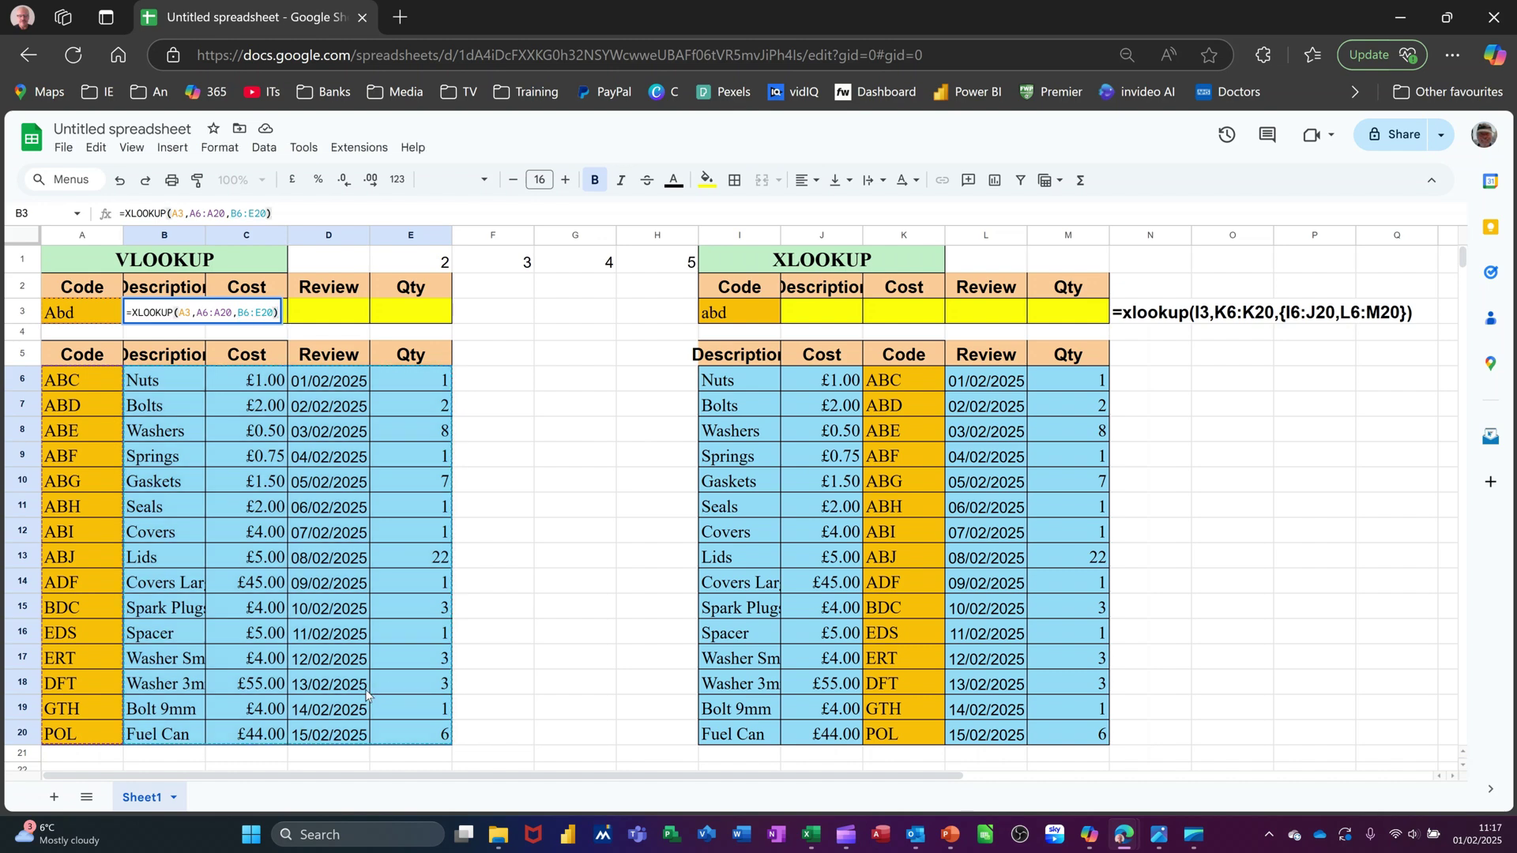
{"action": "key", "text": "Return"}
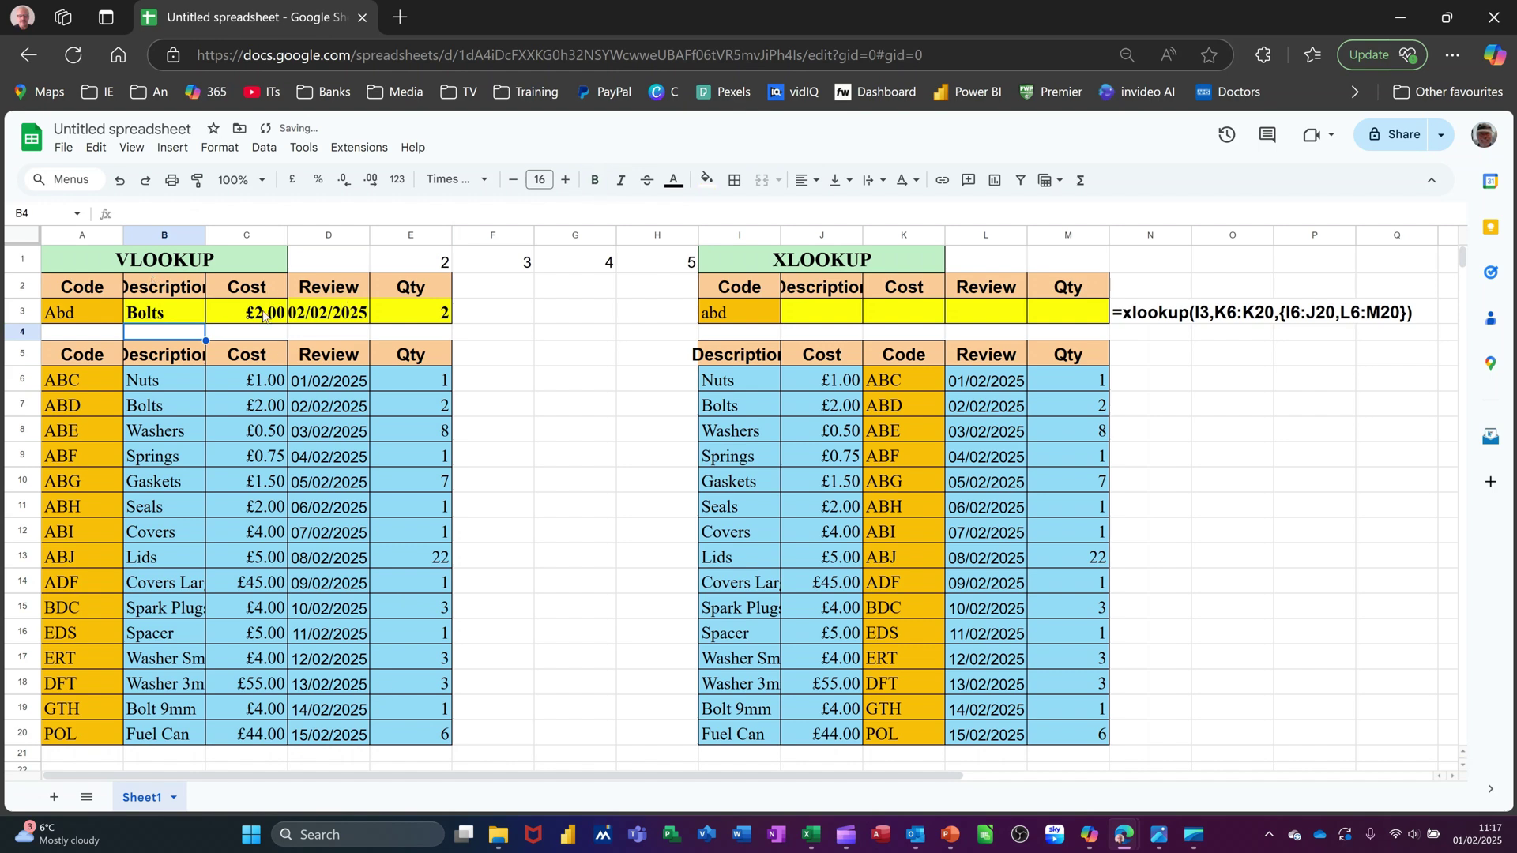
Inspect the contents of result cells B3 to E3 and change the lookup code in A3 to abc.
{"action": "left_click", "coordinate": [174, 316]}
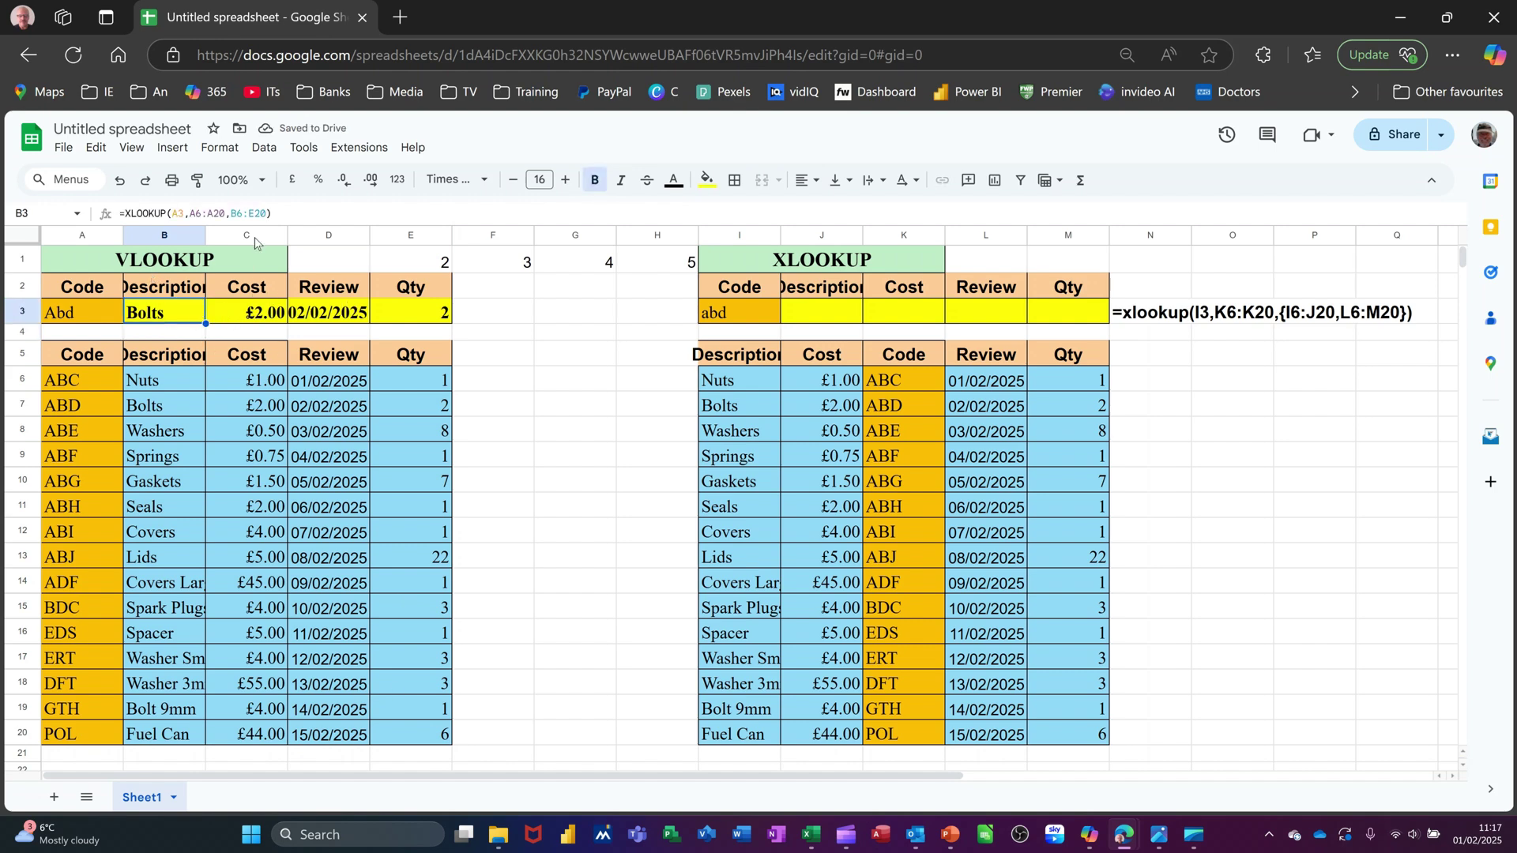
{"action": "left_click", "coordinate": [254, 312]}
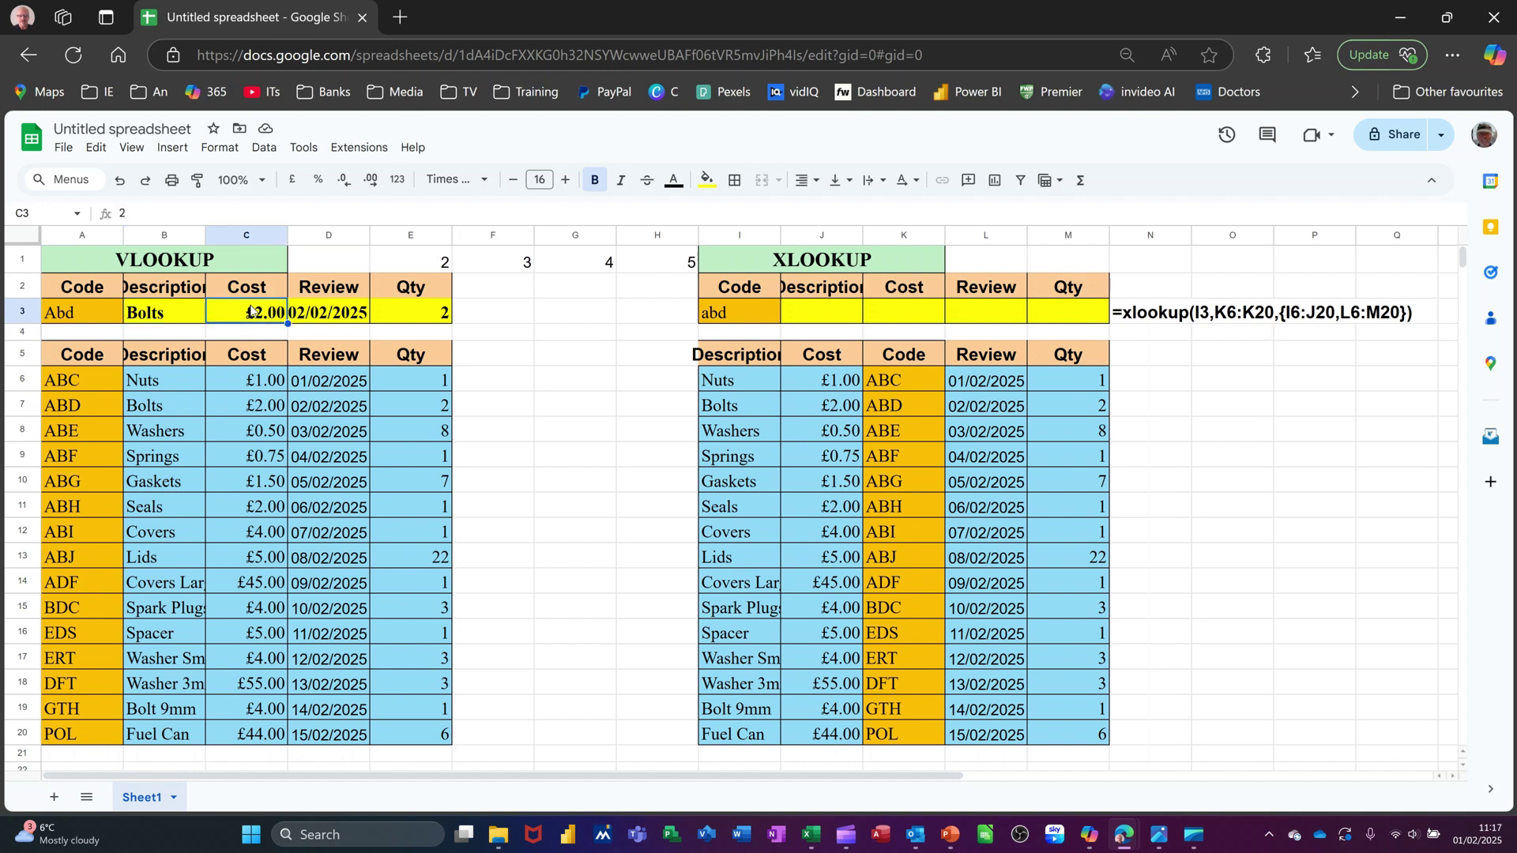
{"action": "left_click", "coordinate": [333, 316]}
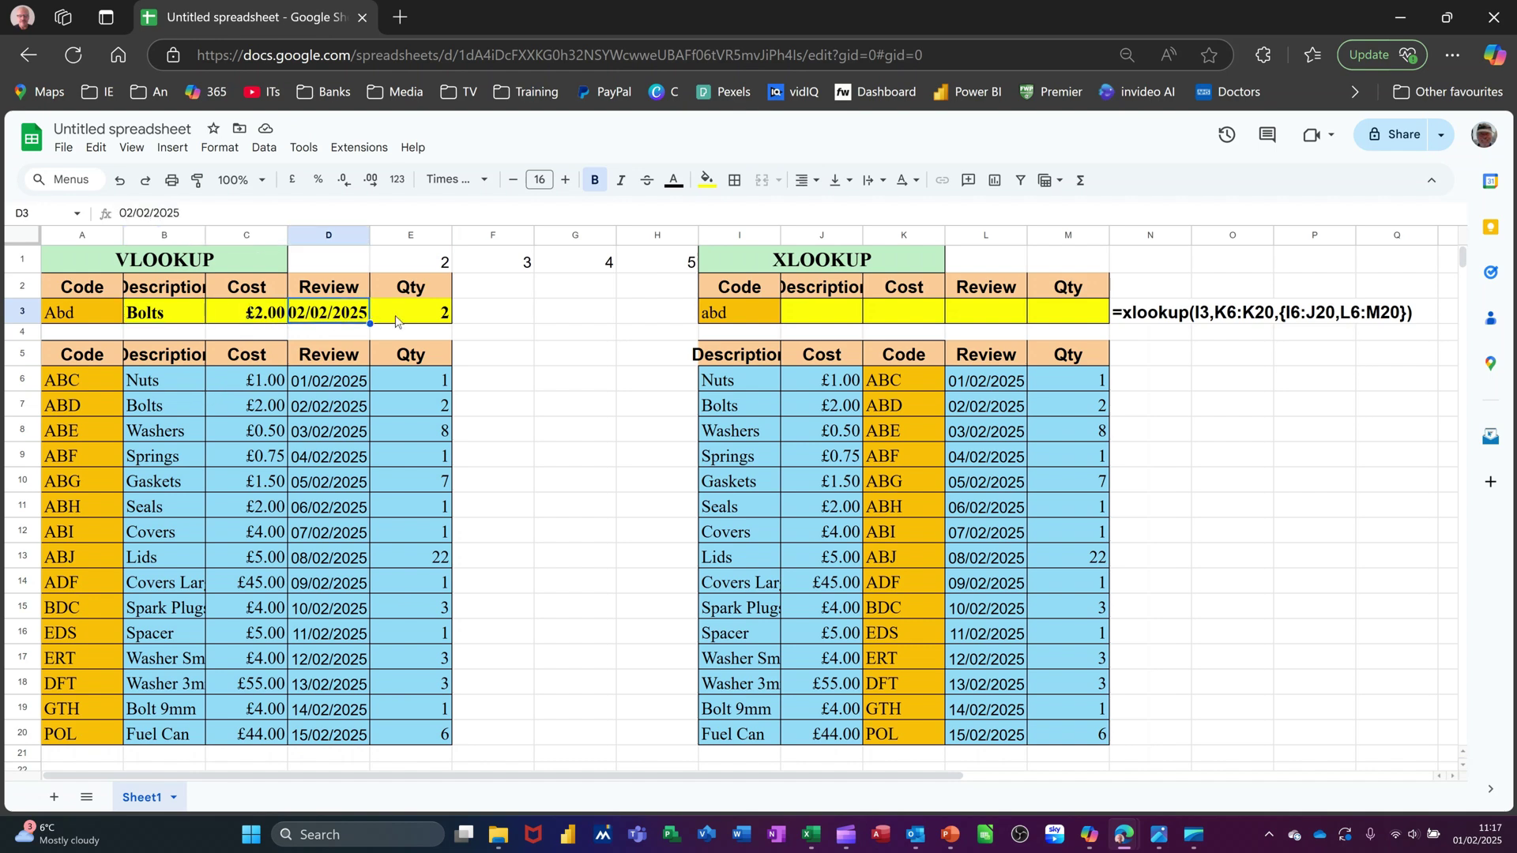
{"action": "left_click", "coordinate": [398, 318]}
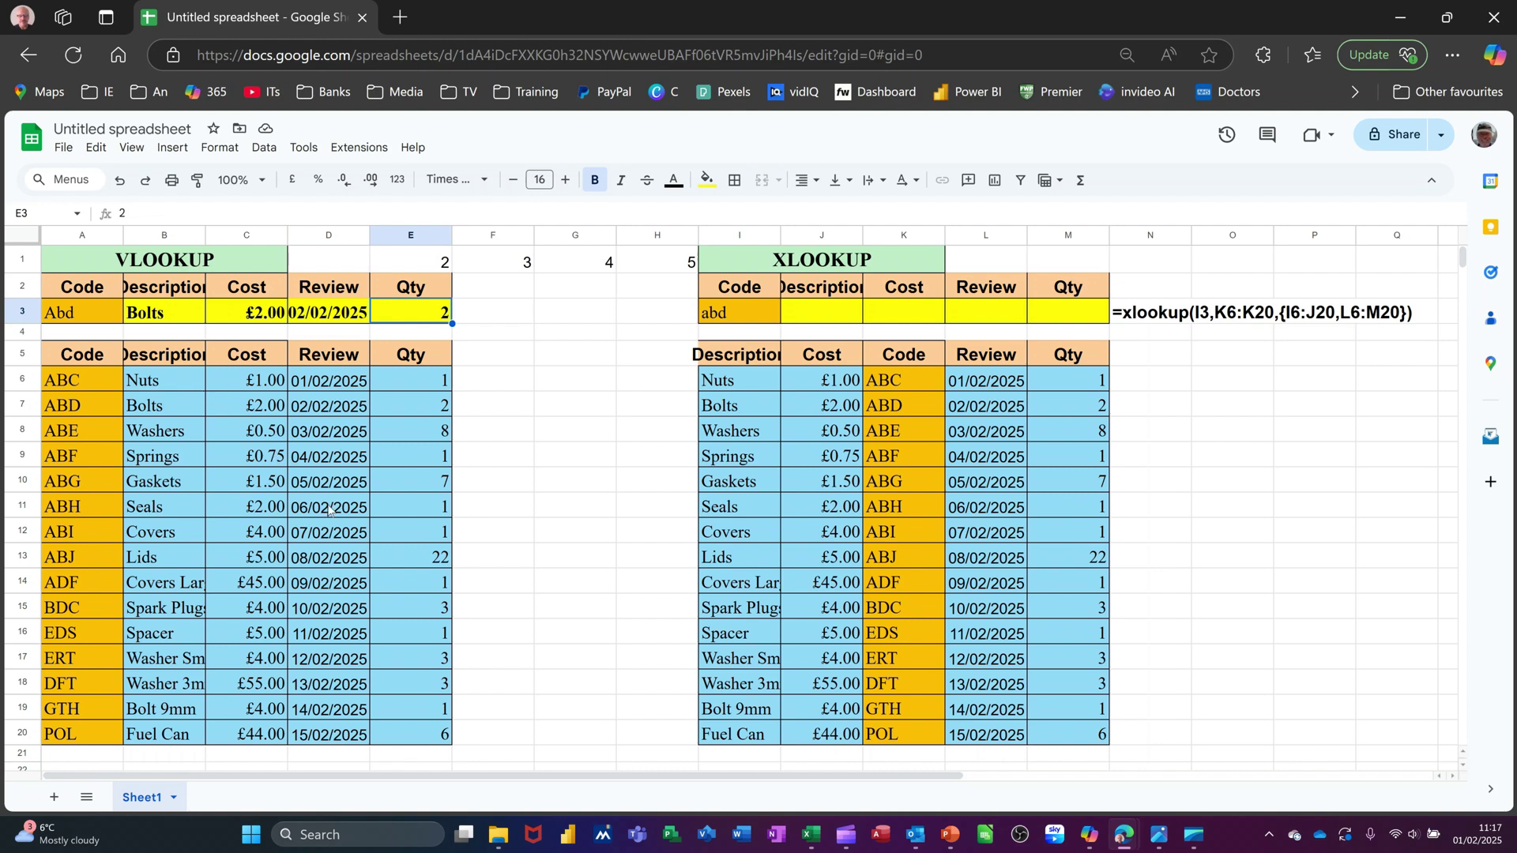
{"action": "left_click", "coordinate": [90, 314]}
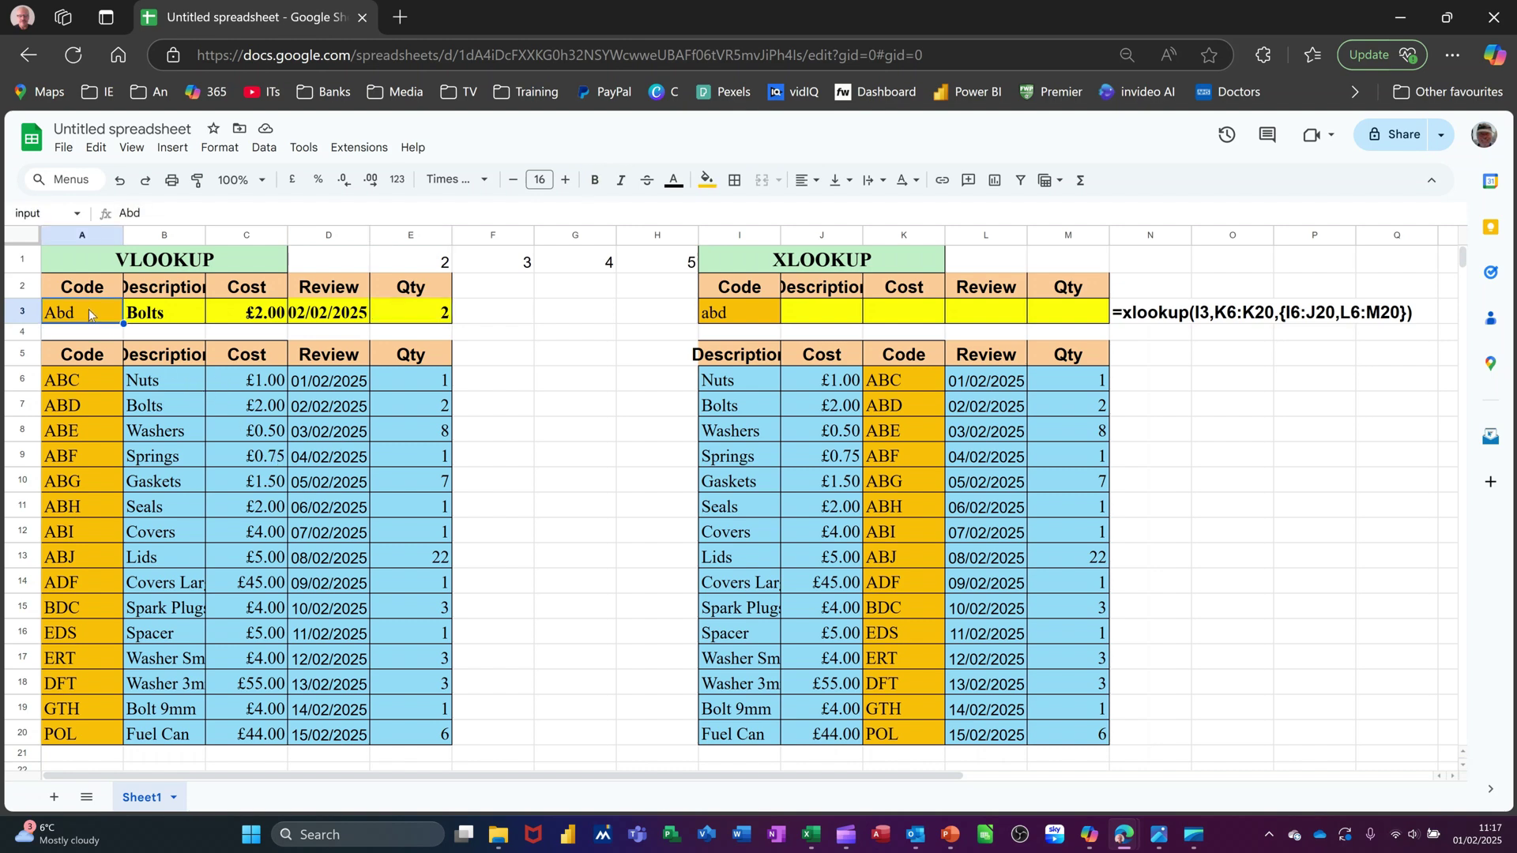
{"action": "type", "text": "abv"}
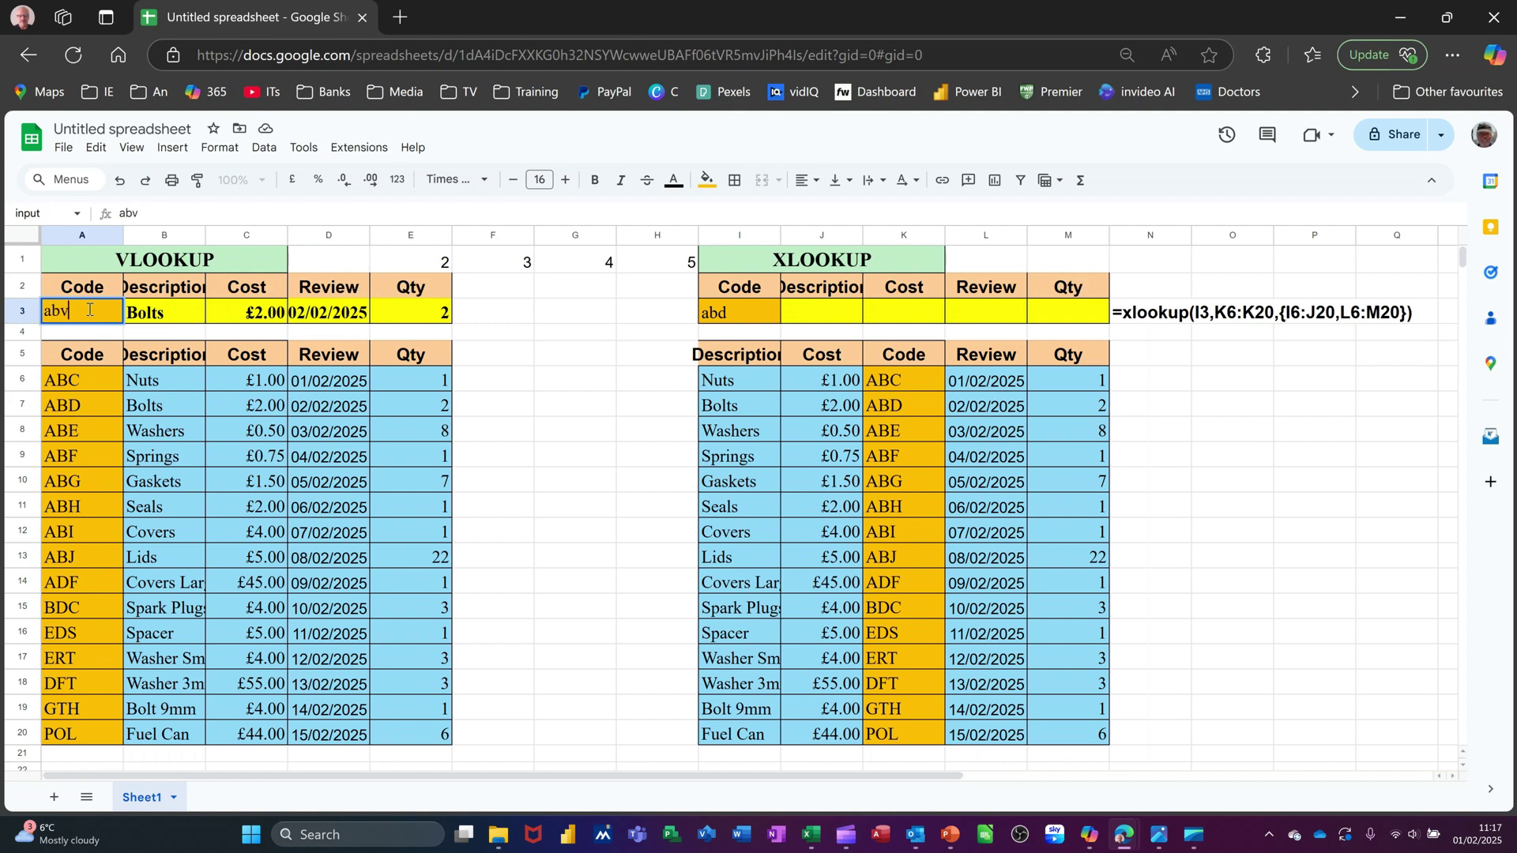
{"action": "key", "text": "BackSpace"}
{"action": "type", "text": "c"}
{"action": "key", "text": "Return"}
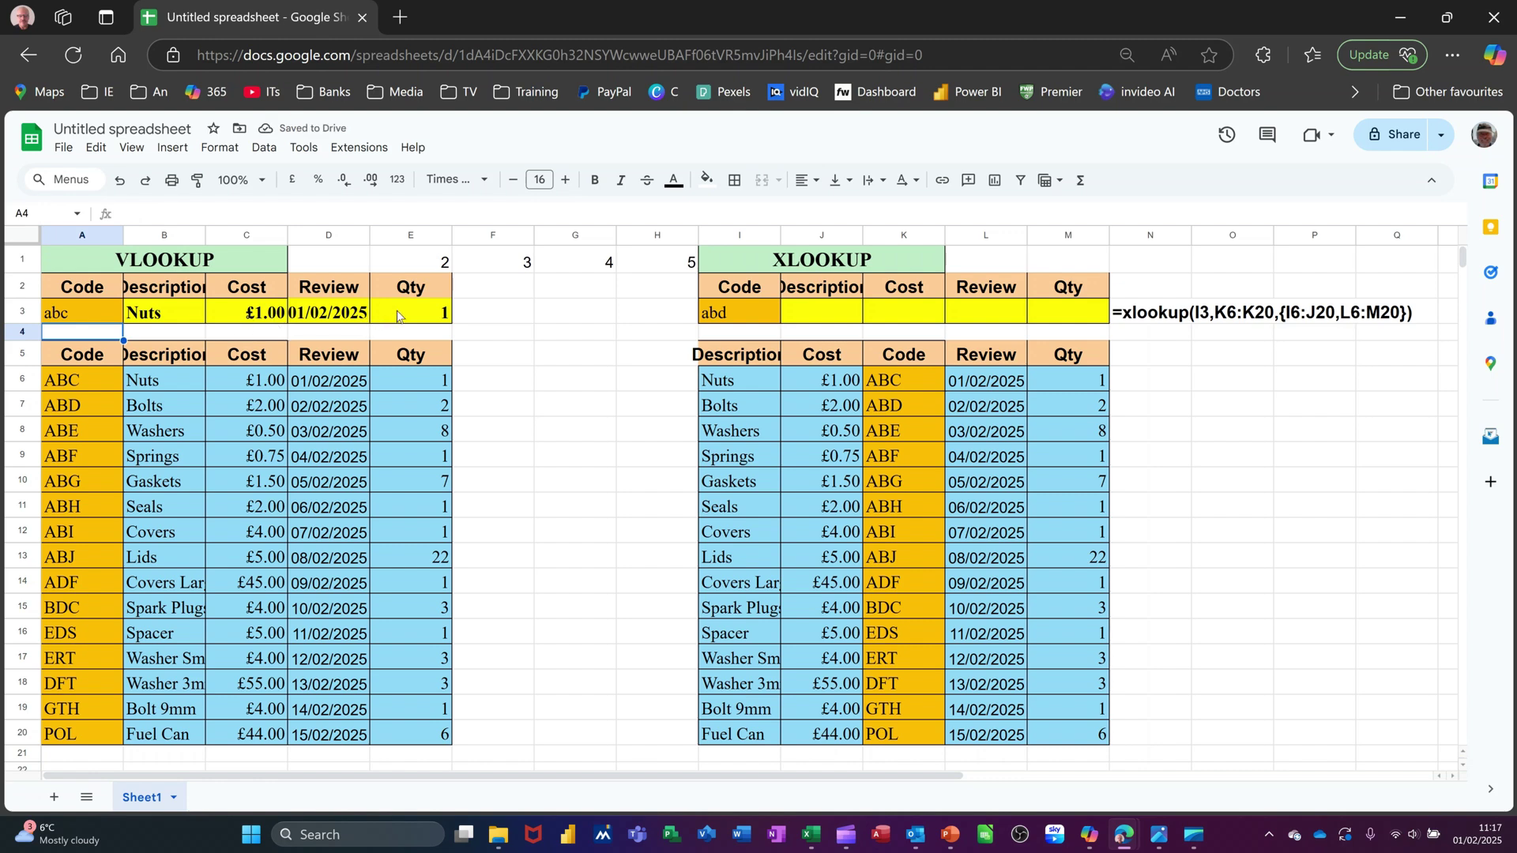
{"action": "left_click", "coordinate": [203, 408]}
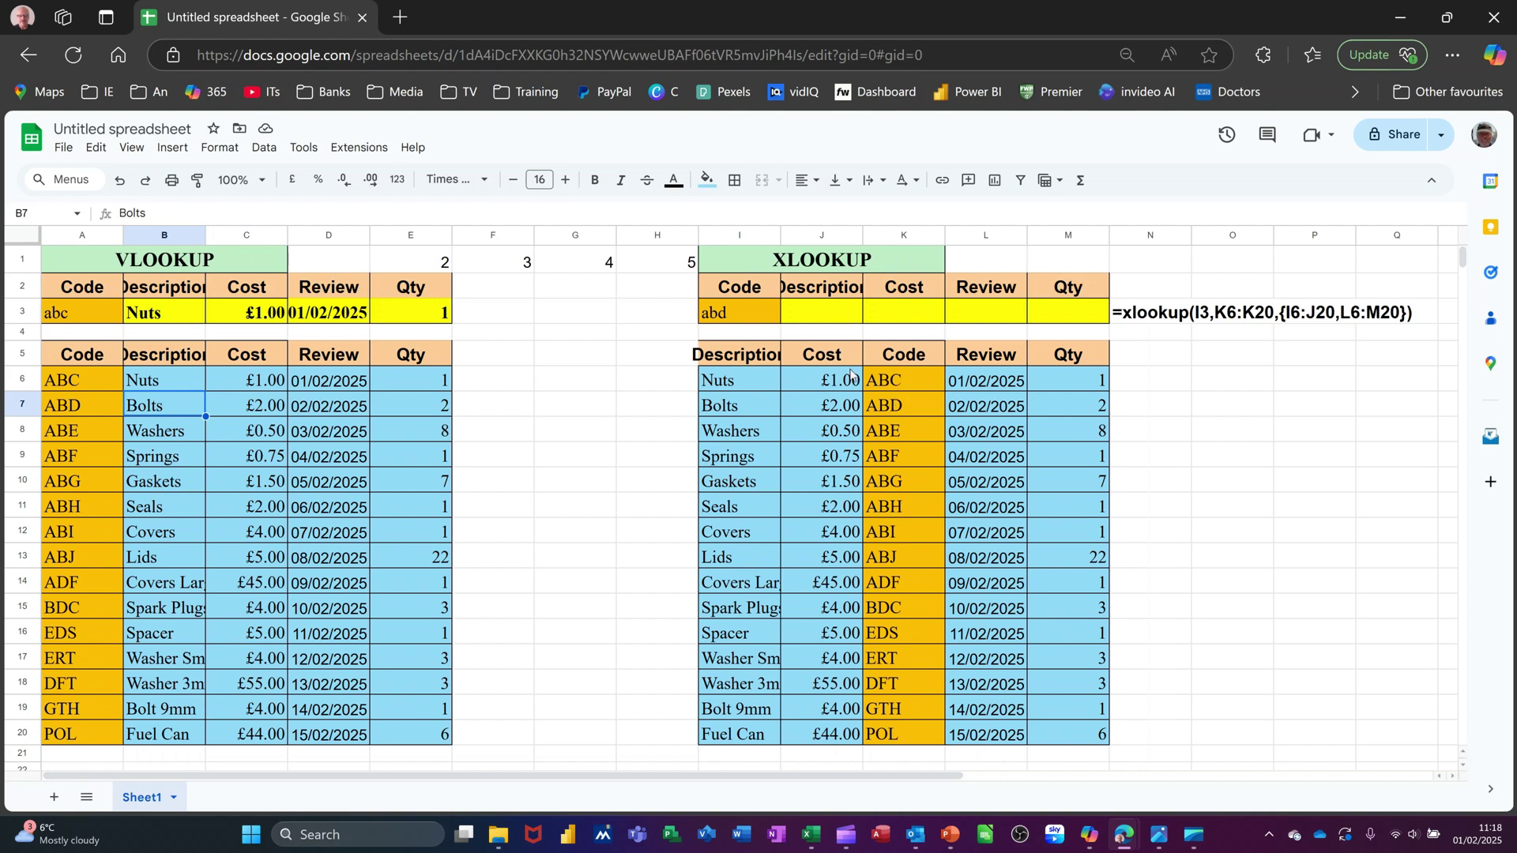
Try the formula =VLOOKUP(I3,I6:M20,1,0) in J3 of the XLOOKUP table and clear it again.
{"action": "left_click", "coordinate": [829, 319]}
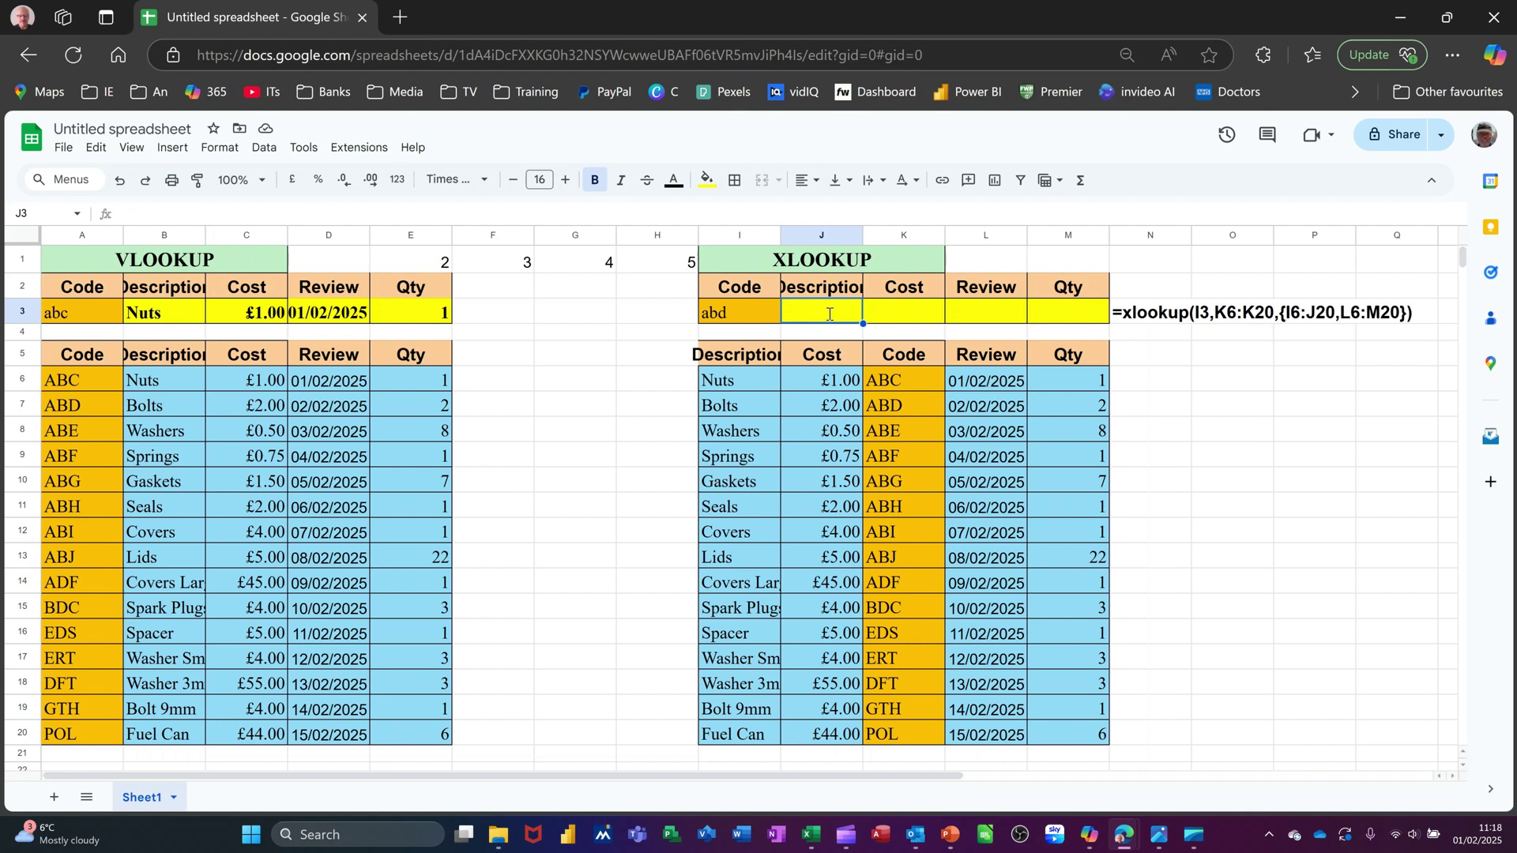
{"action": "type", "text": "=vl"}
{"action": "key", "text": "Tab"}
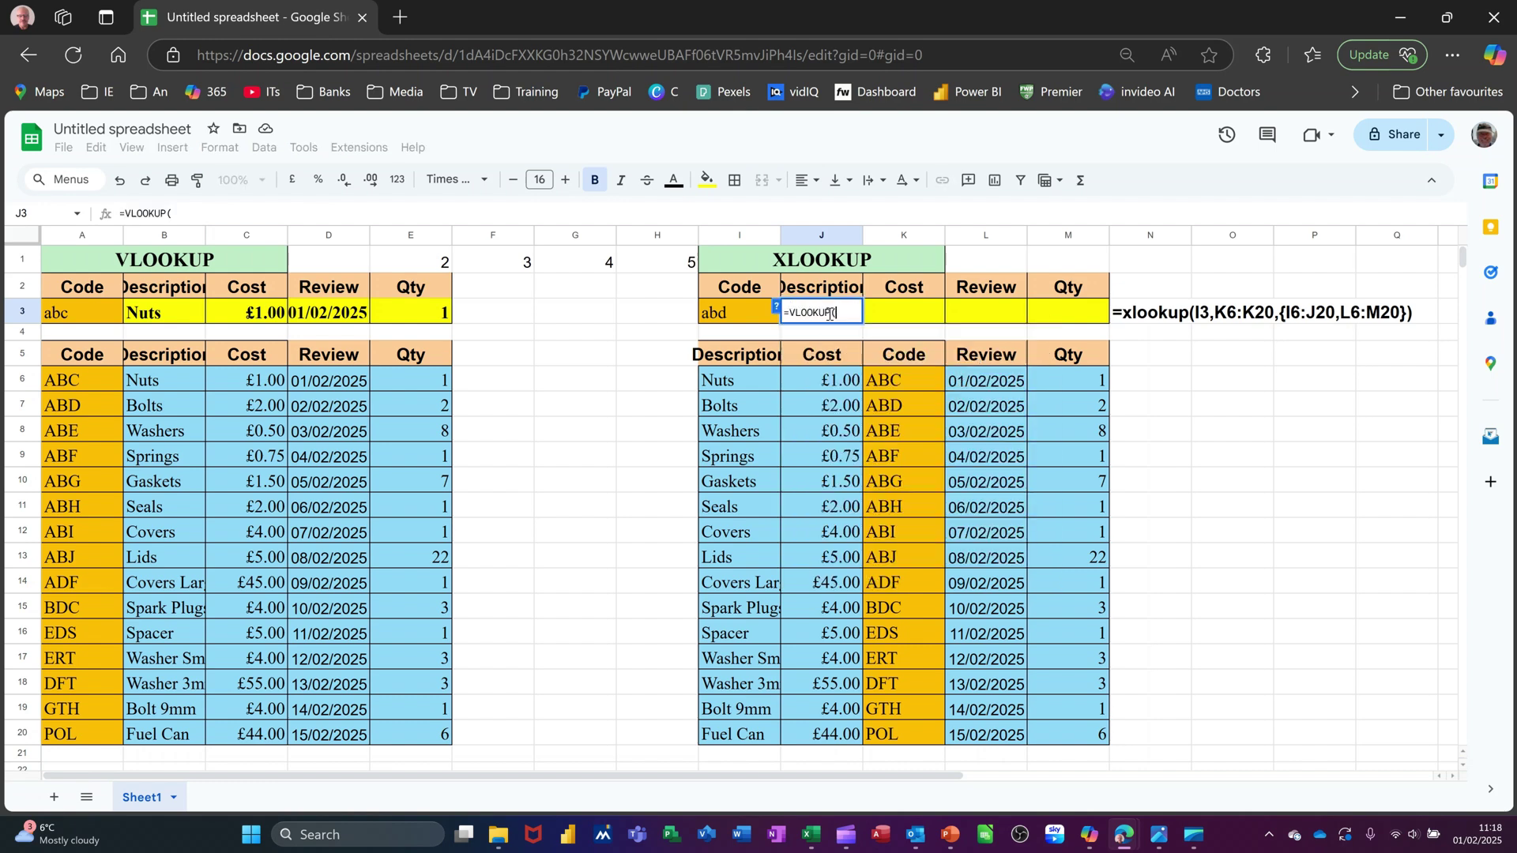
{"action": "left_click", "coordinate": [729, 313]}
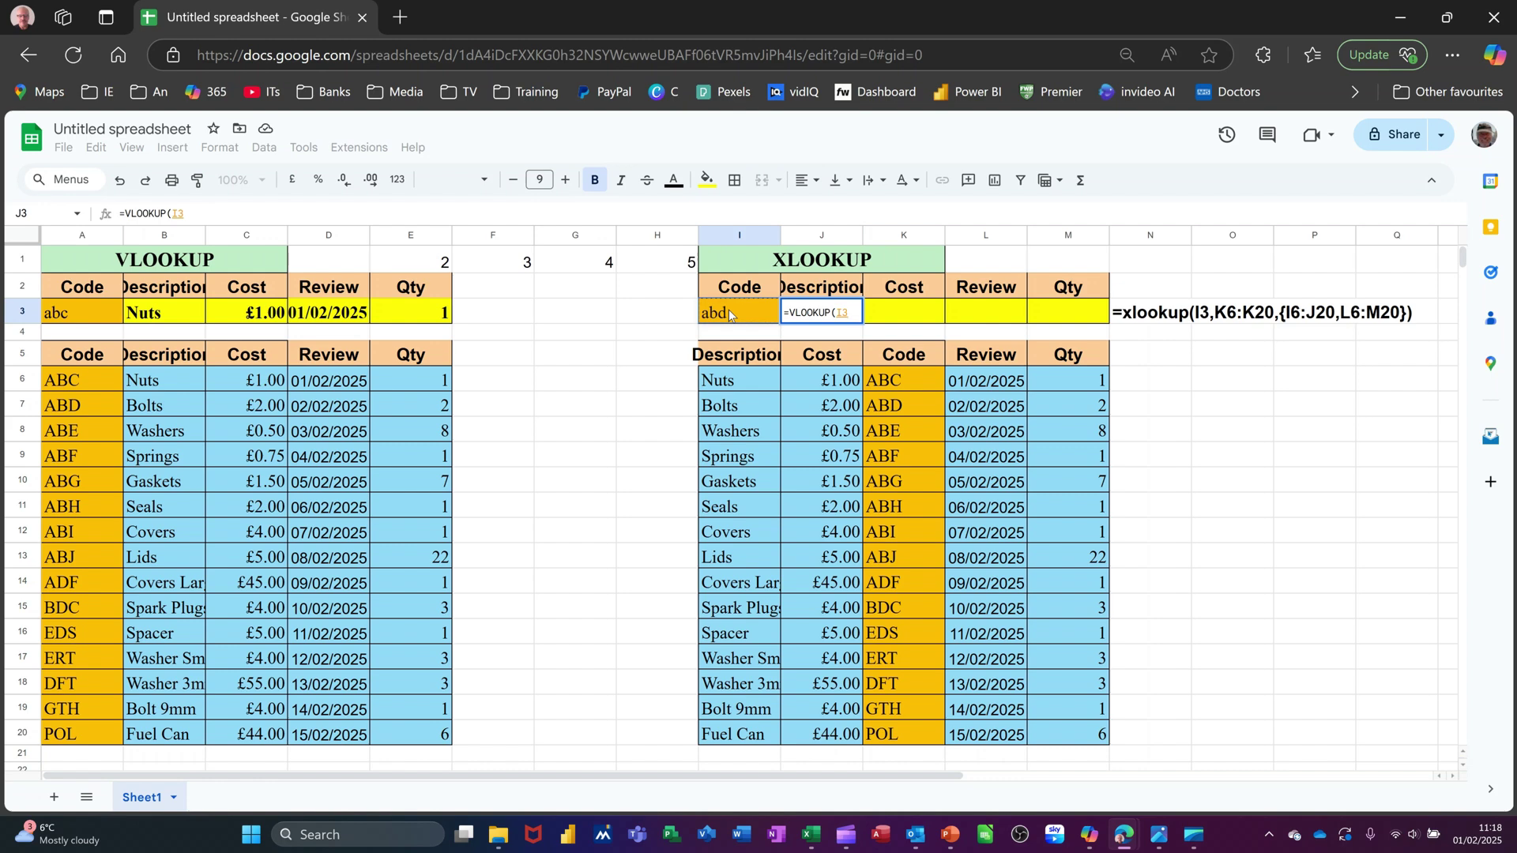
{"action": "type", "text": ","}
{"action": "left_click_drag", "start_coordinate": [746, 382], "coordinate": [1067, 739]}
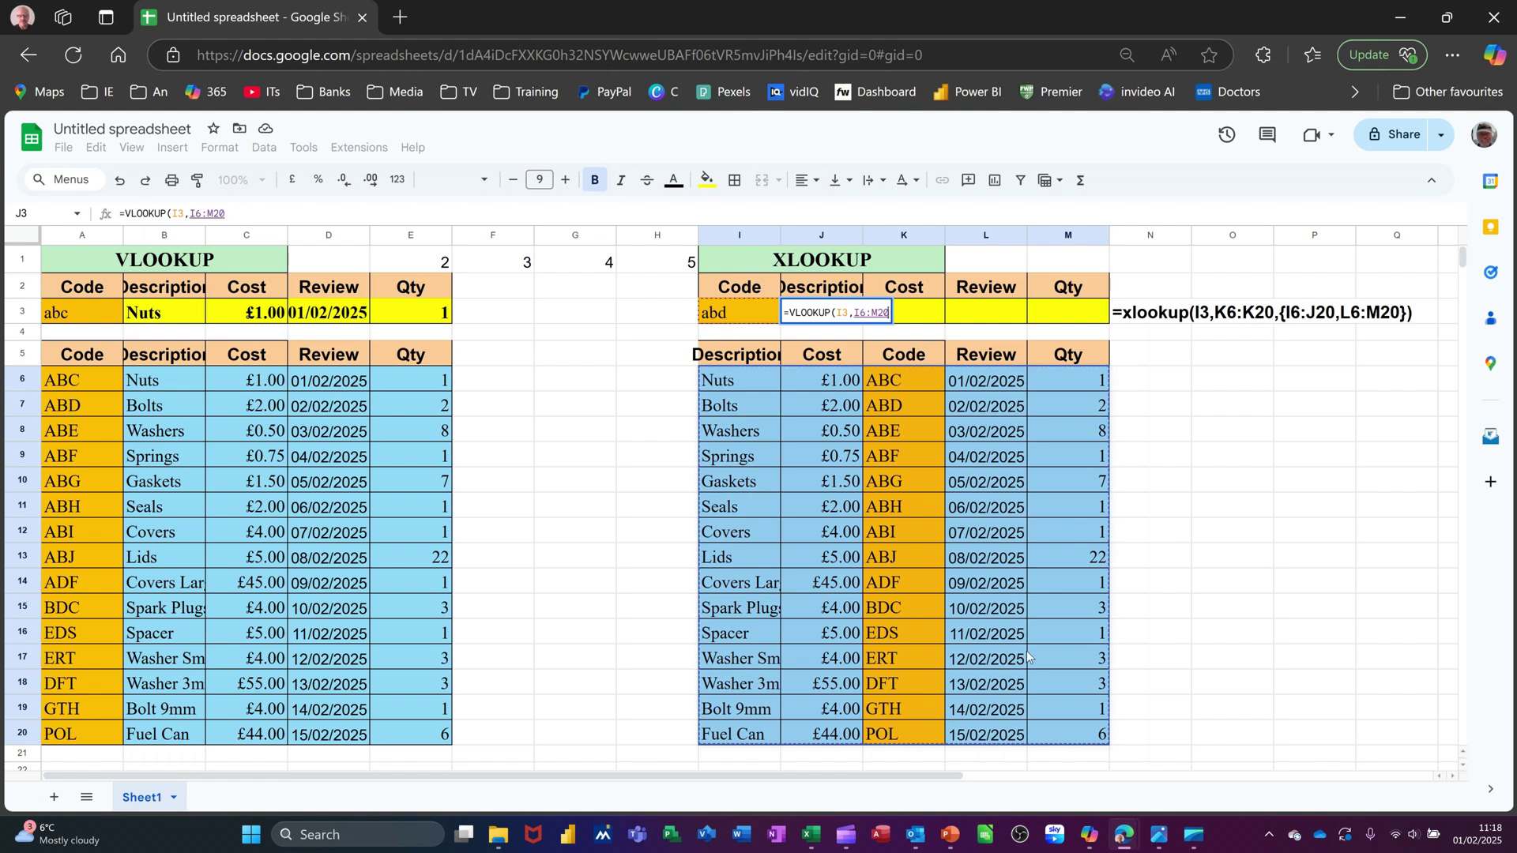
{"action": "type", "text": ","}
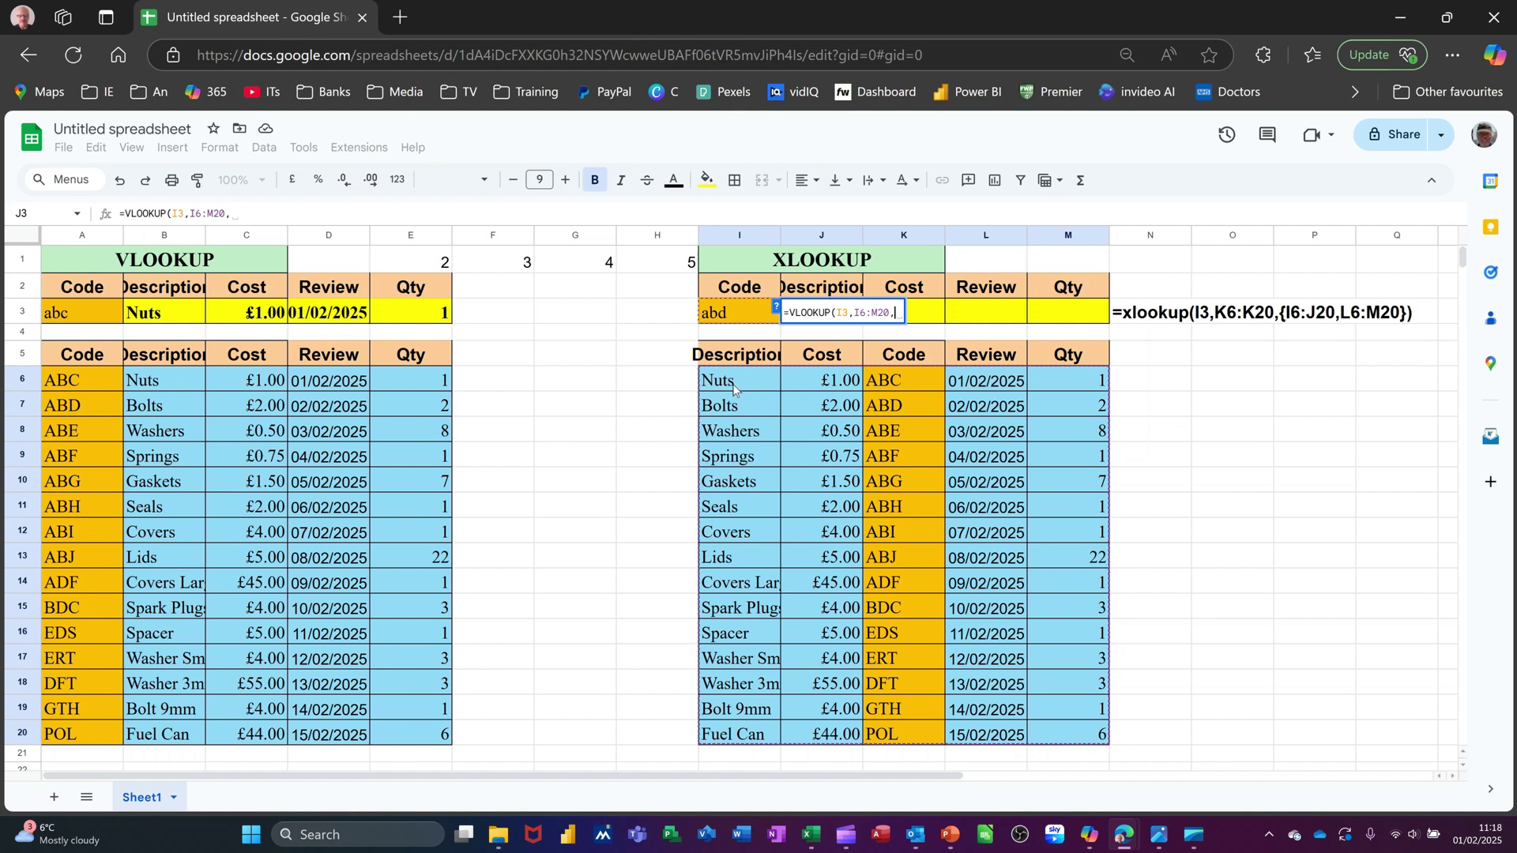
{"action": "type", "text": "1,0"}
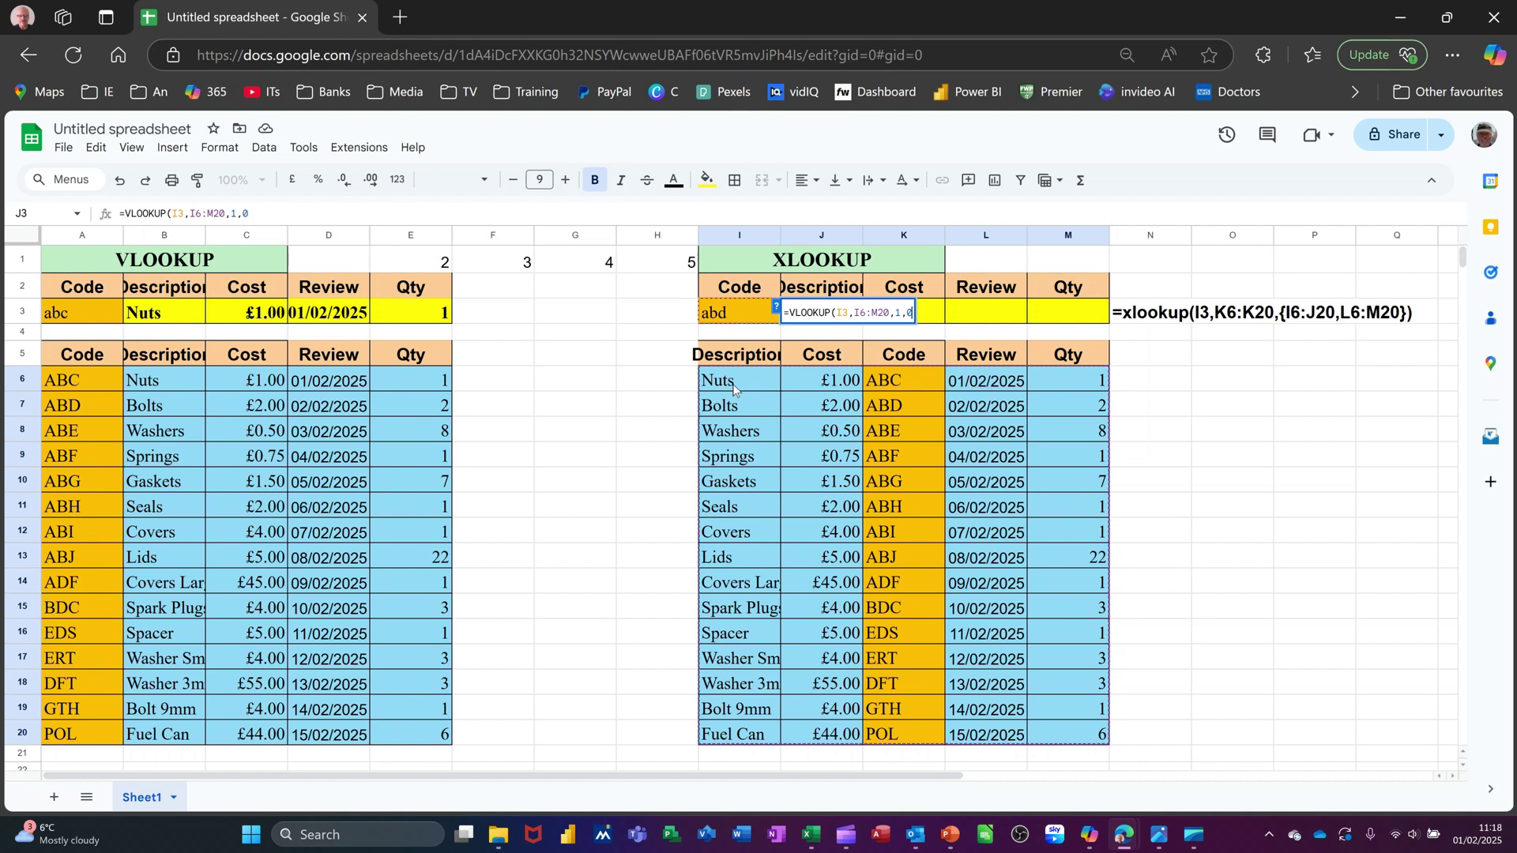
{"action": "type", "text": ")"}
{"action": "key", "text": "Return"}
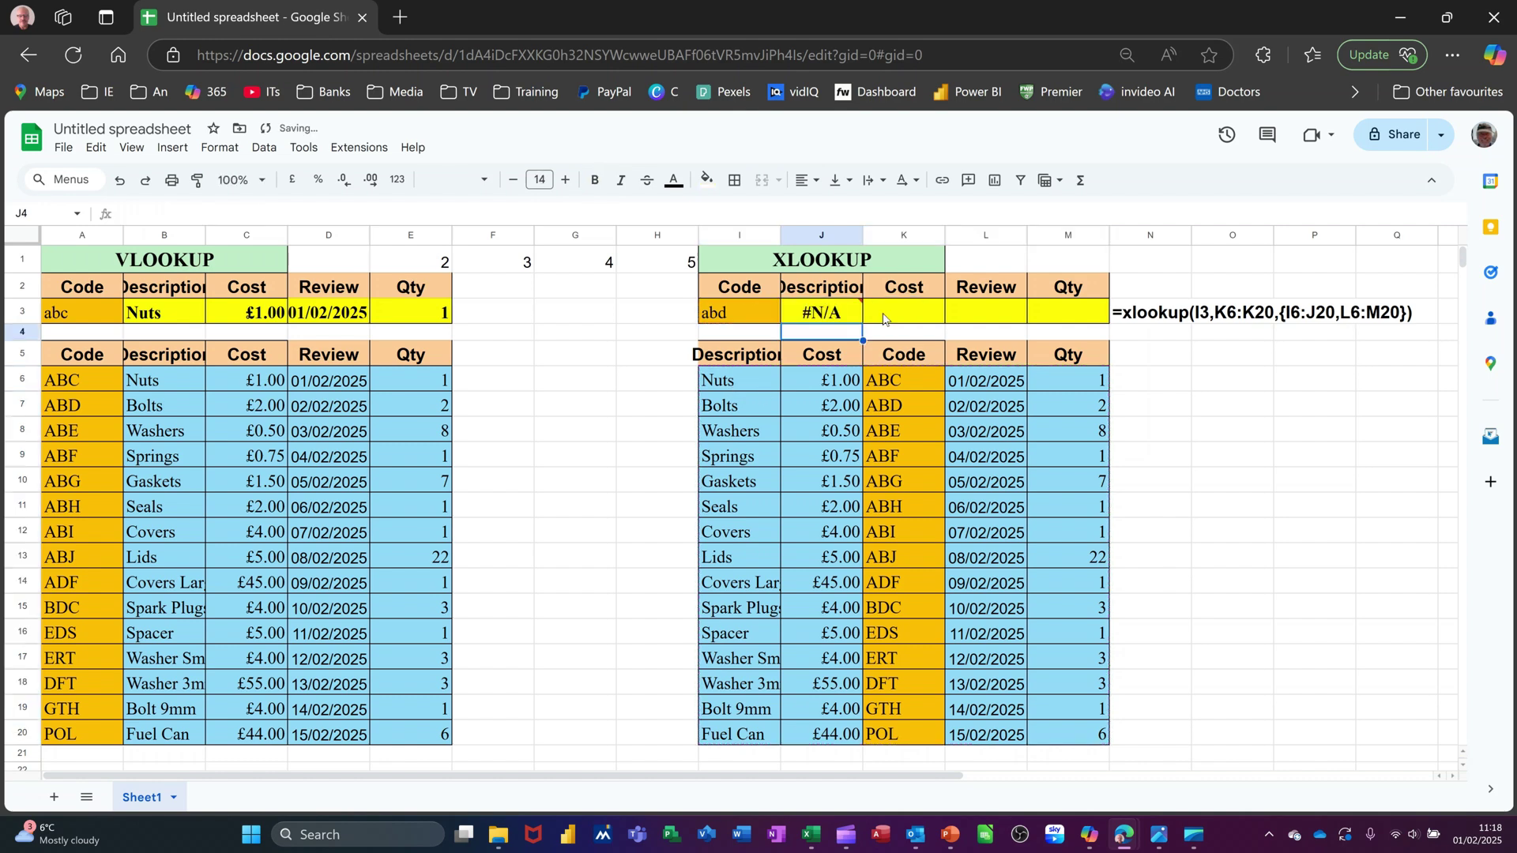
{"action": "left_click", "coordinate": [834, 317]}
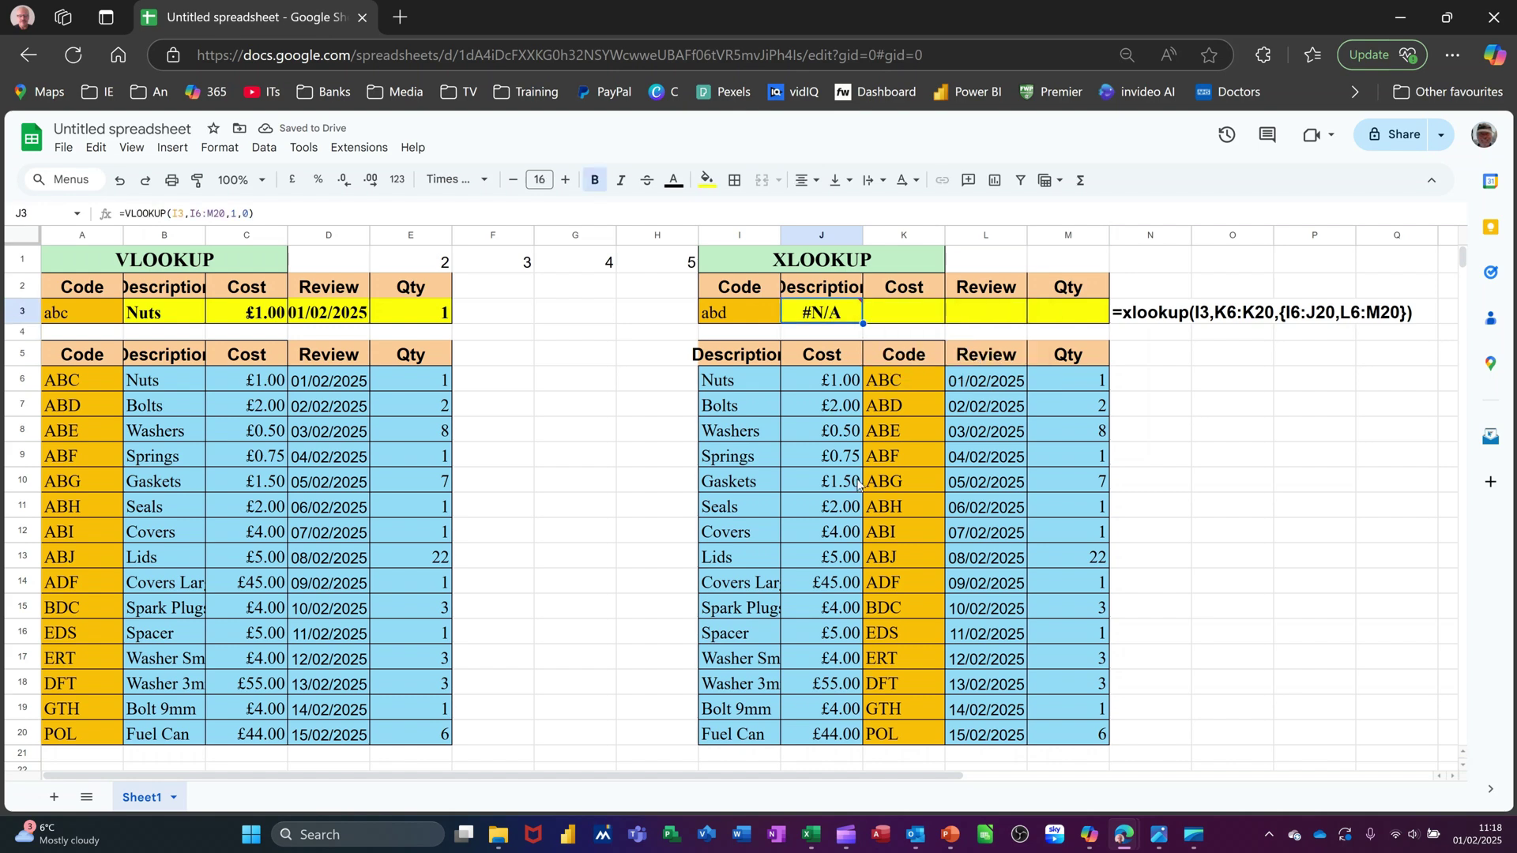
{"action": "key", "text": "Delete"}
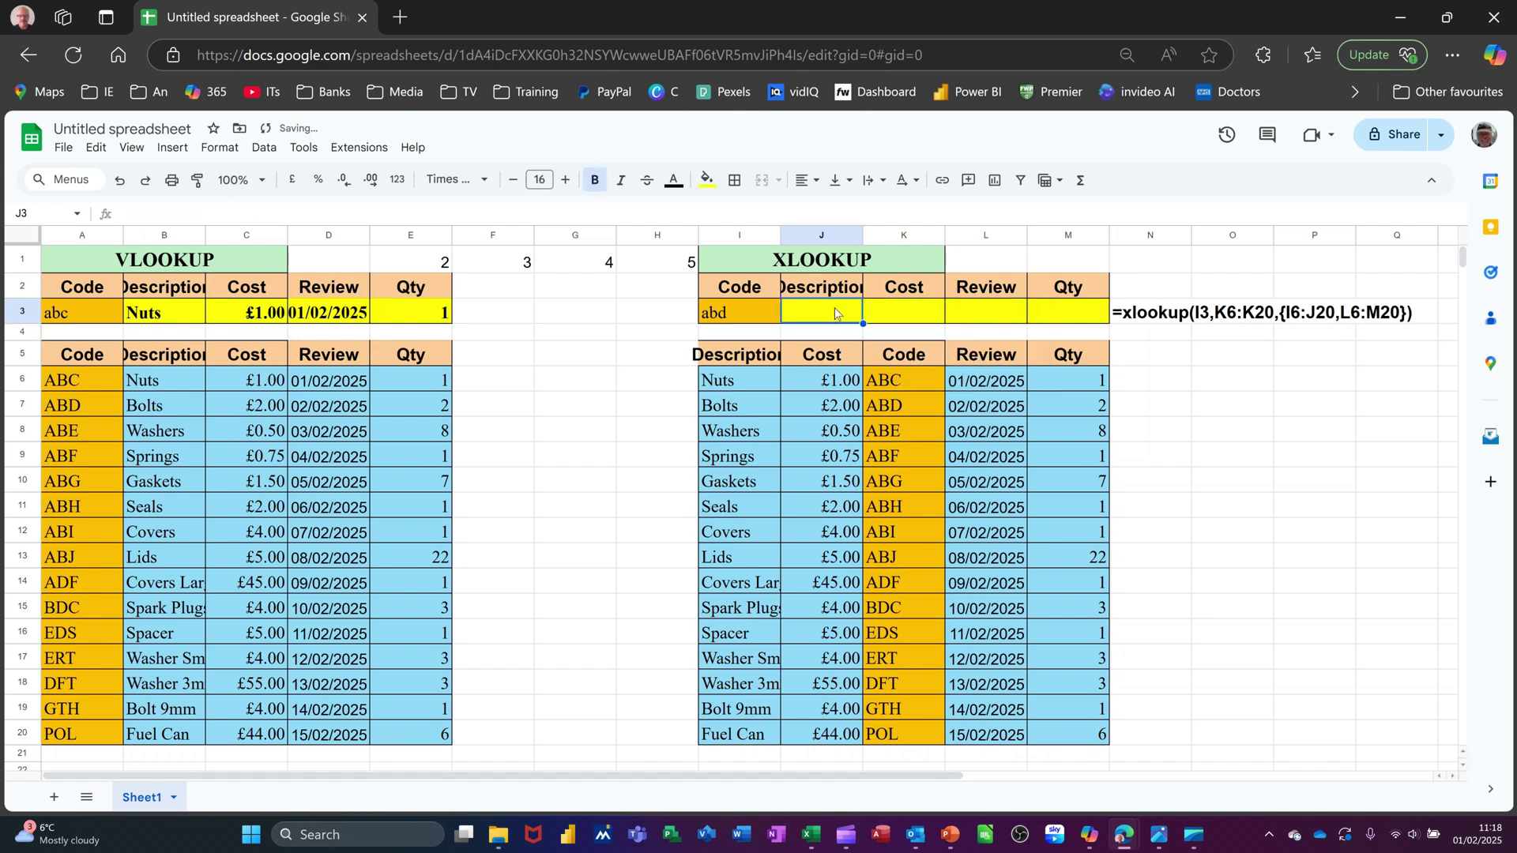
Try the formula =XLOOKUP(I3,K6:K20,I6:J20,L6:M20) in J3 of the XLOOKUP table and clear it again.
{"action": "type", "text": "="}
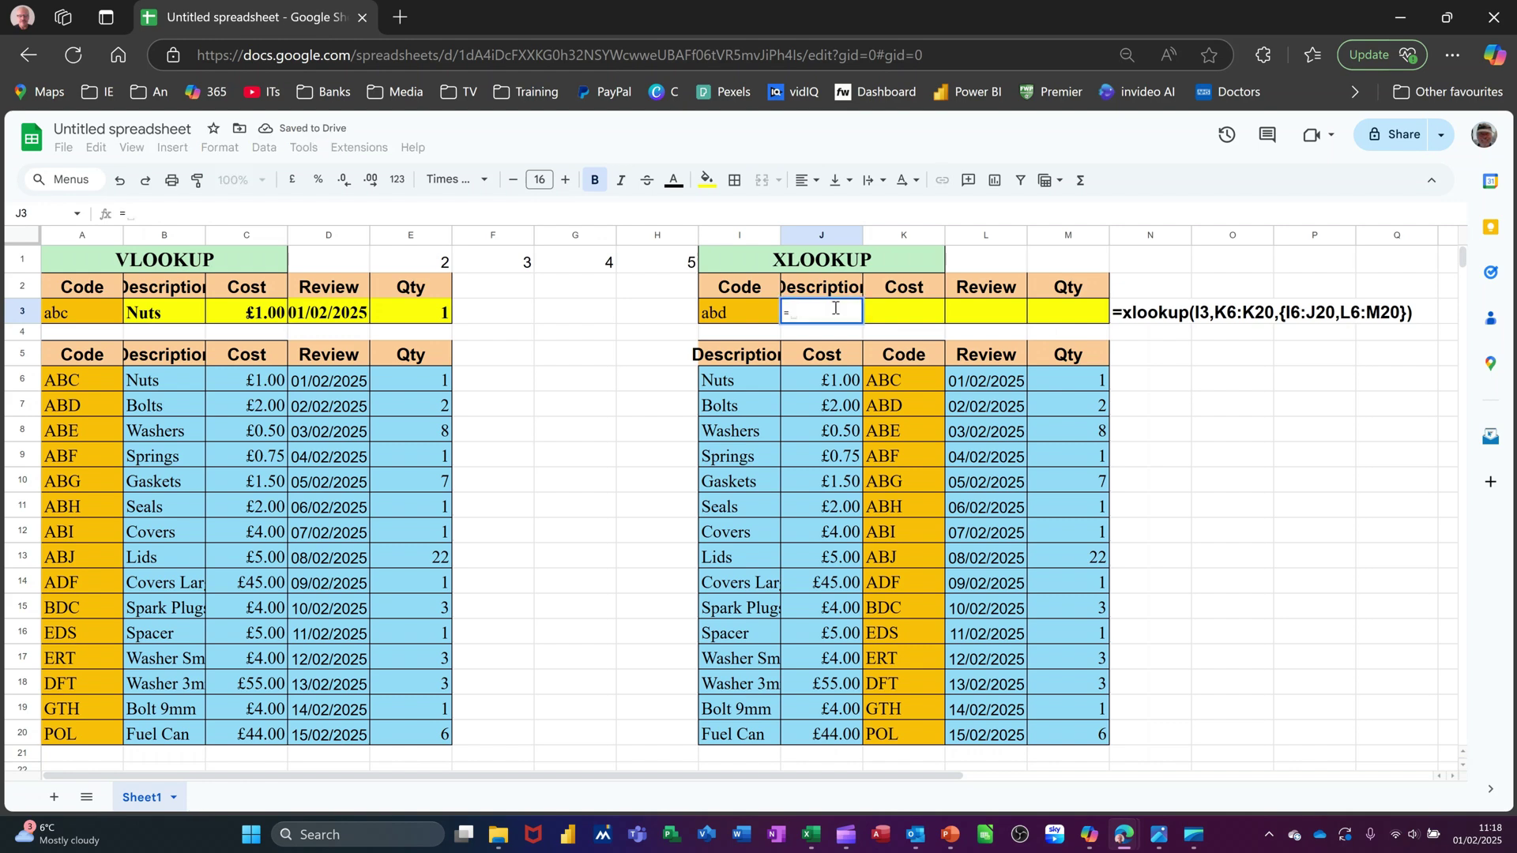
{"action": "type", "text": "xl"}
{"action": "key", "text": "Tab"}
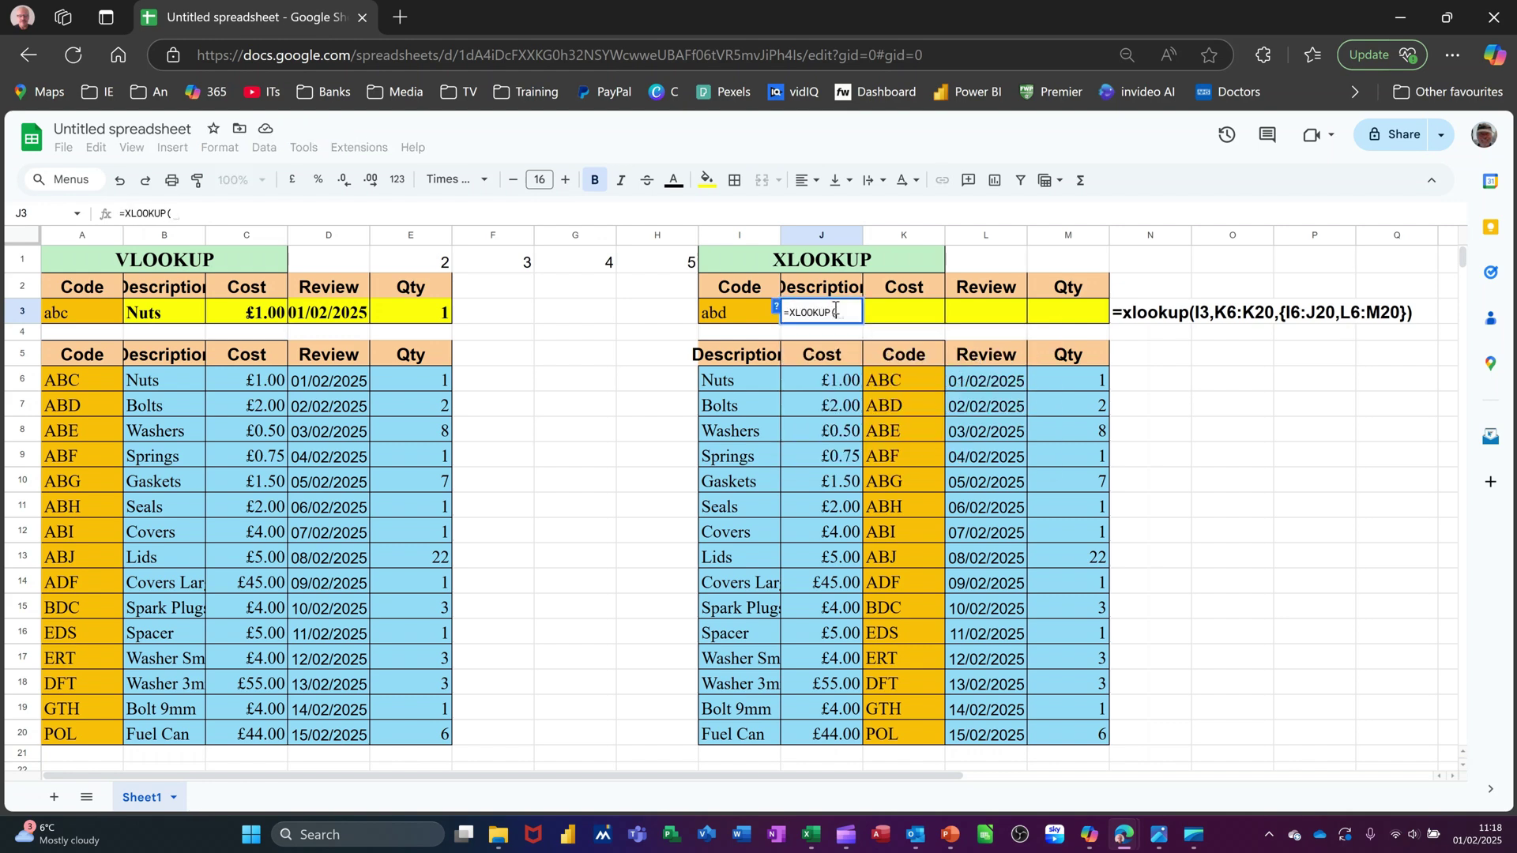
{"action": "left_click", "coordinate": [726, 314]}
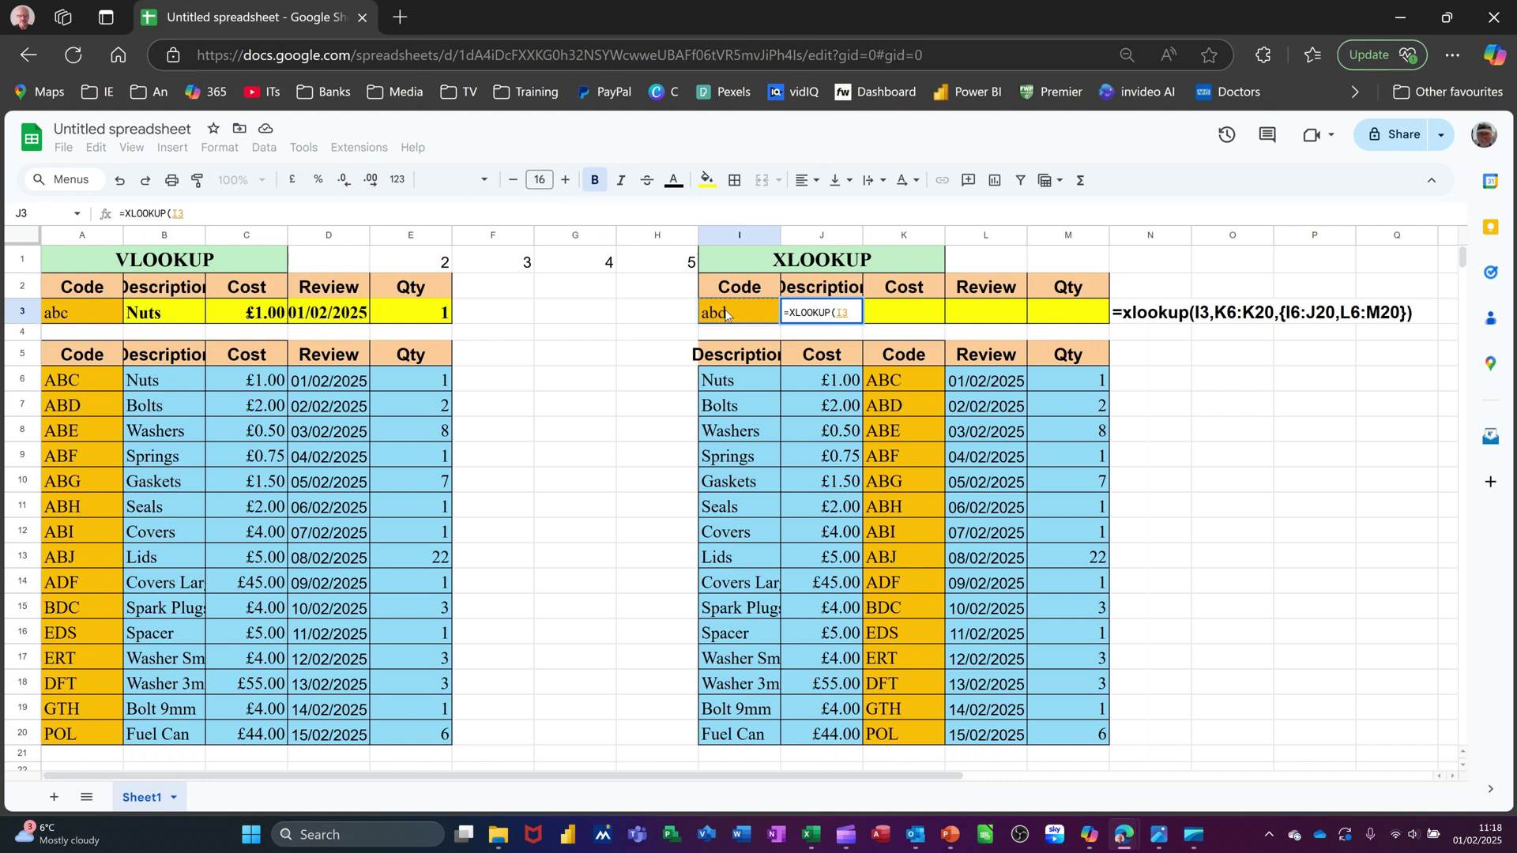
{"action": "type", "text": ","}
{"action": "left_click_drag", "start_coordinate": [895, 378], "coordinate": [899, 724]}
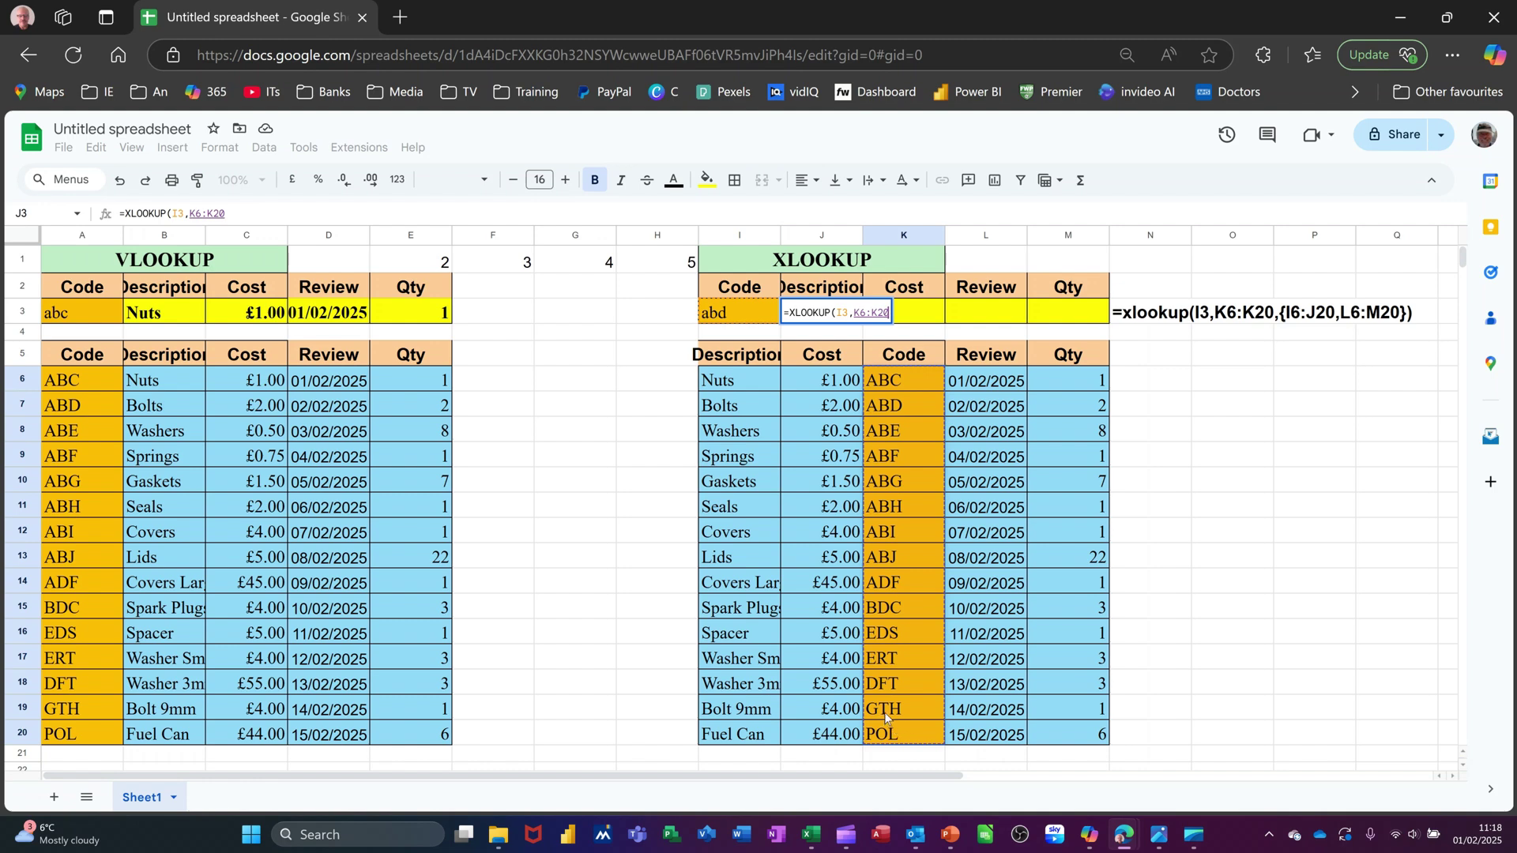
{"action": "type", "text": ","}
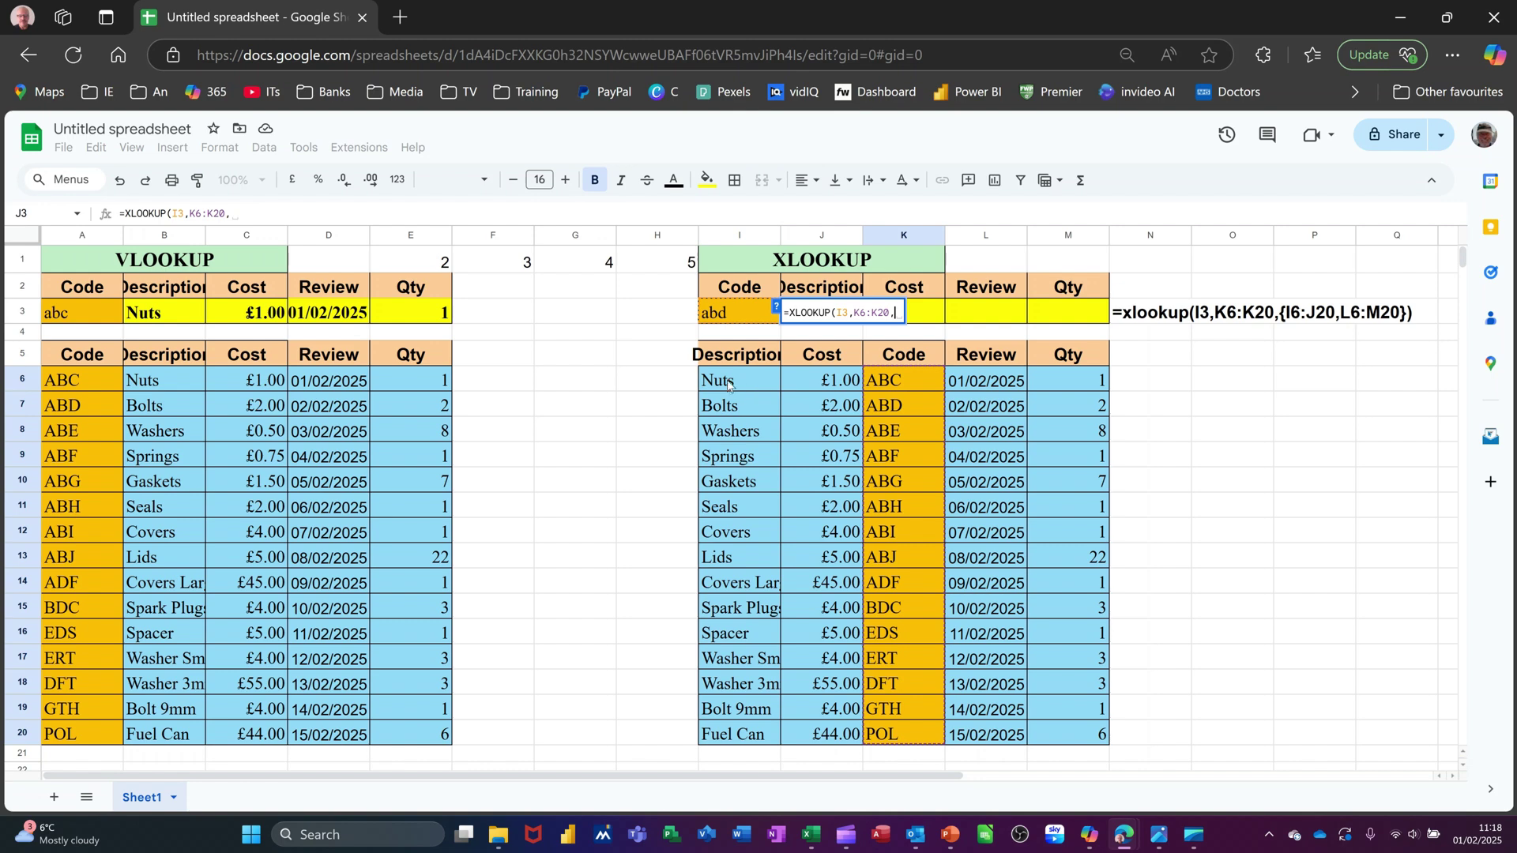
{"action": "left_click_drag", "start_coordinate": [724, 381], "coordinate": [828, 747]}
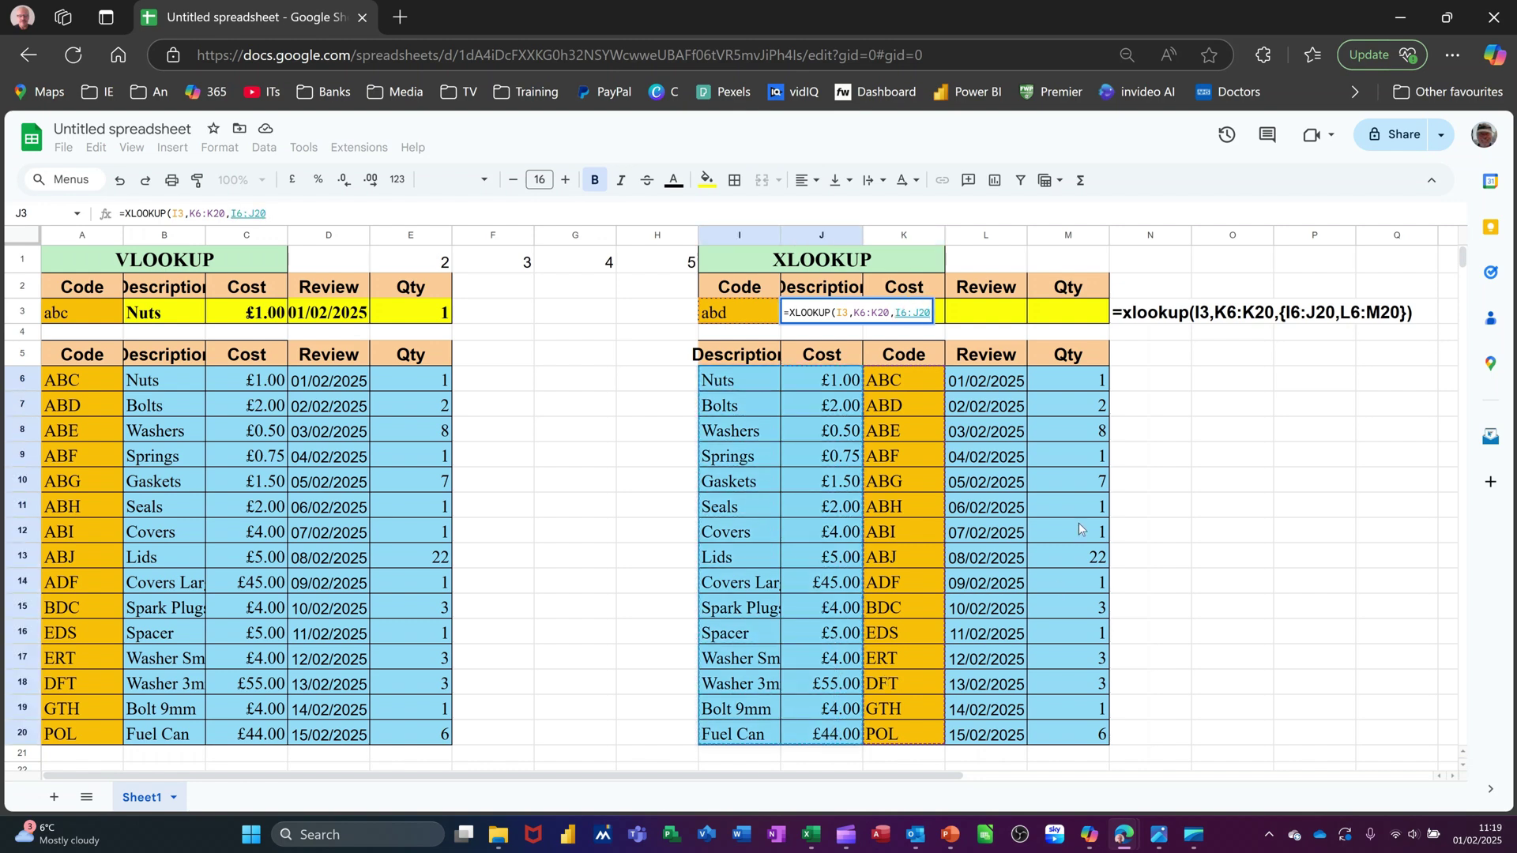
{"action": "type", "text": ","}
{"action": "left_click_drag", "start_coordinate": [984, 383], "coordinate": [1067, 739]}
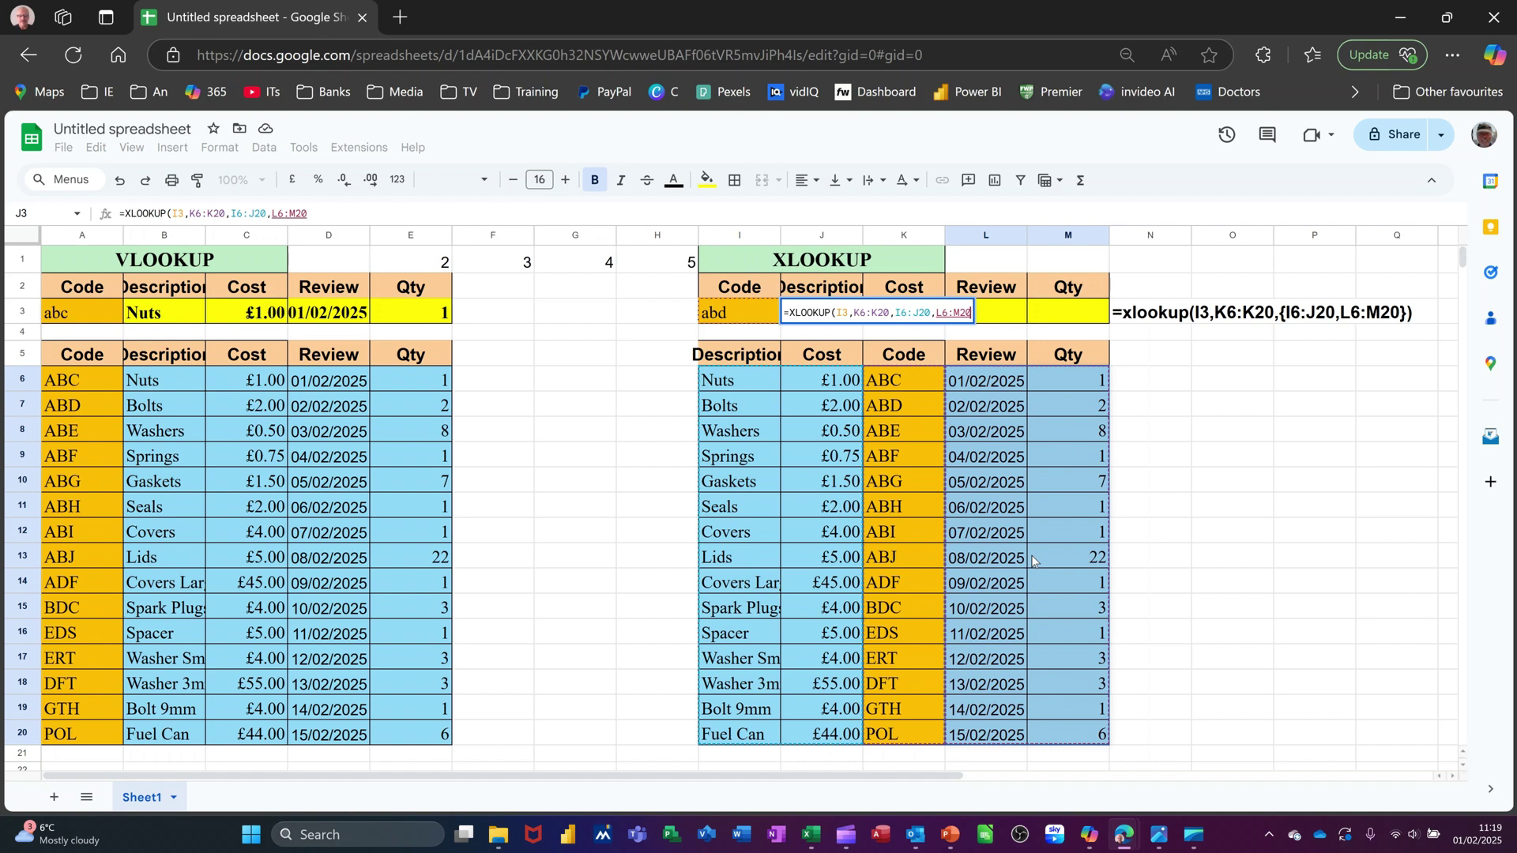
{"action": "type", "text": ")"}
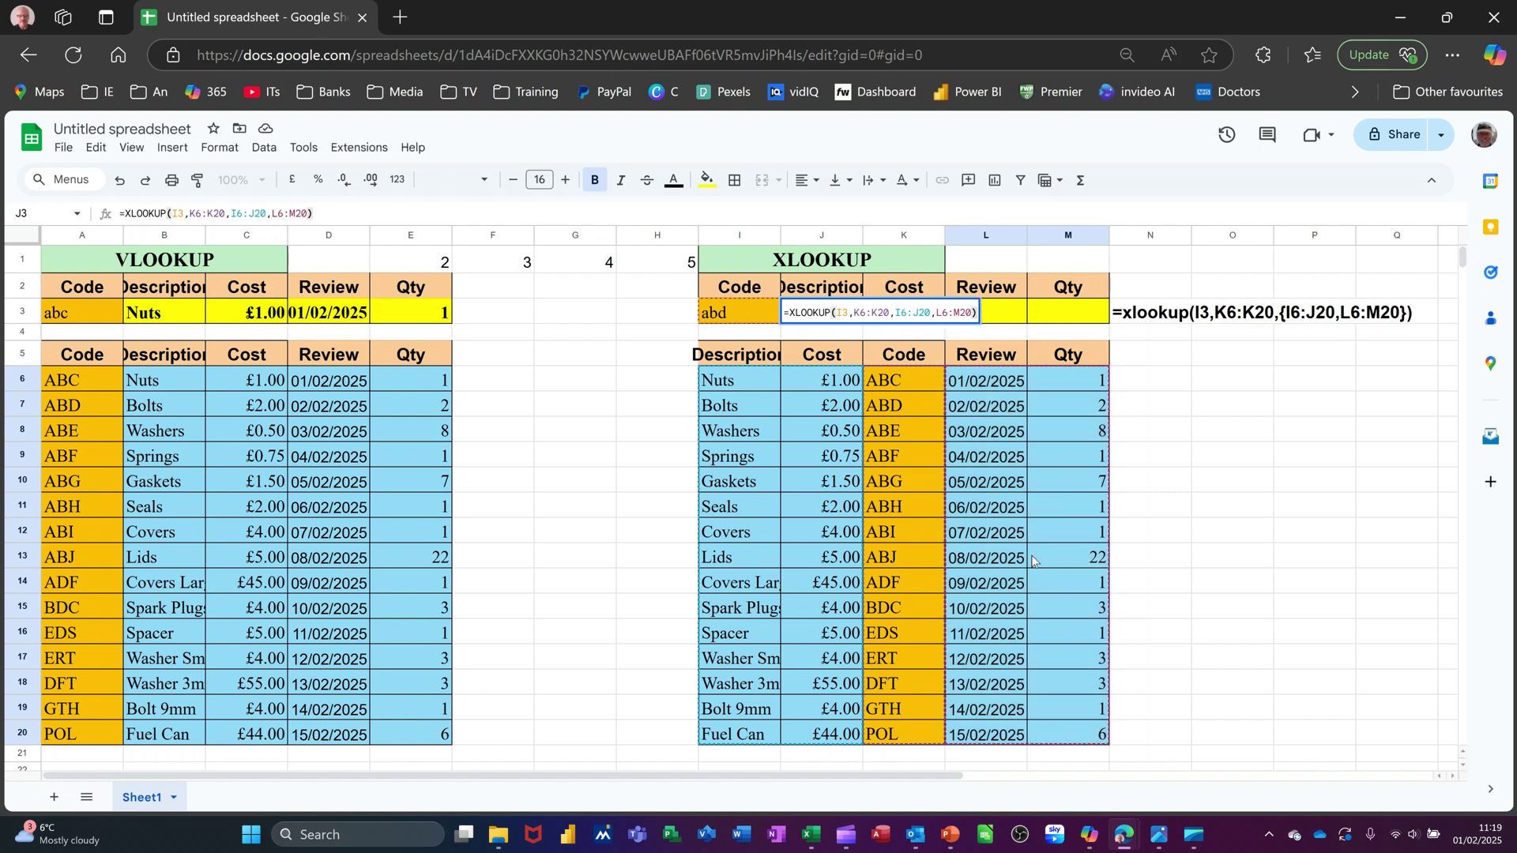
{"action": "key", "text": "Return"}
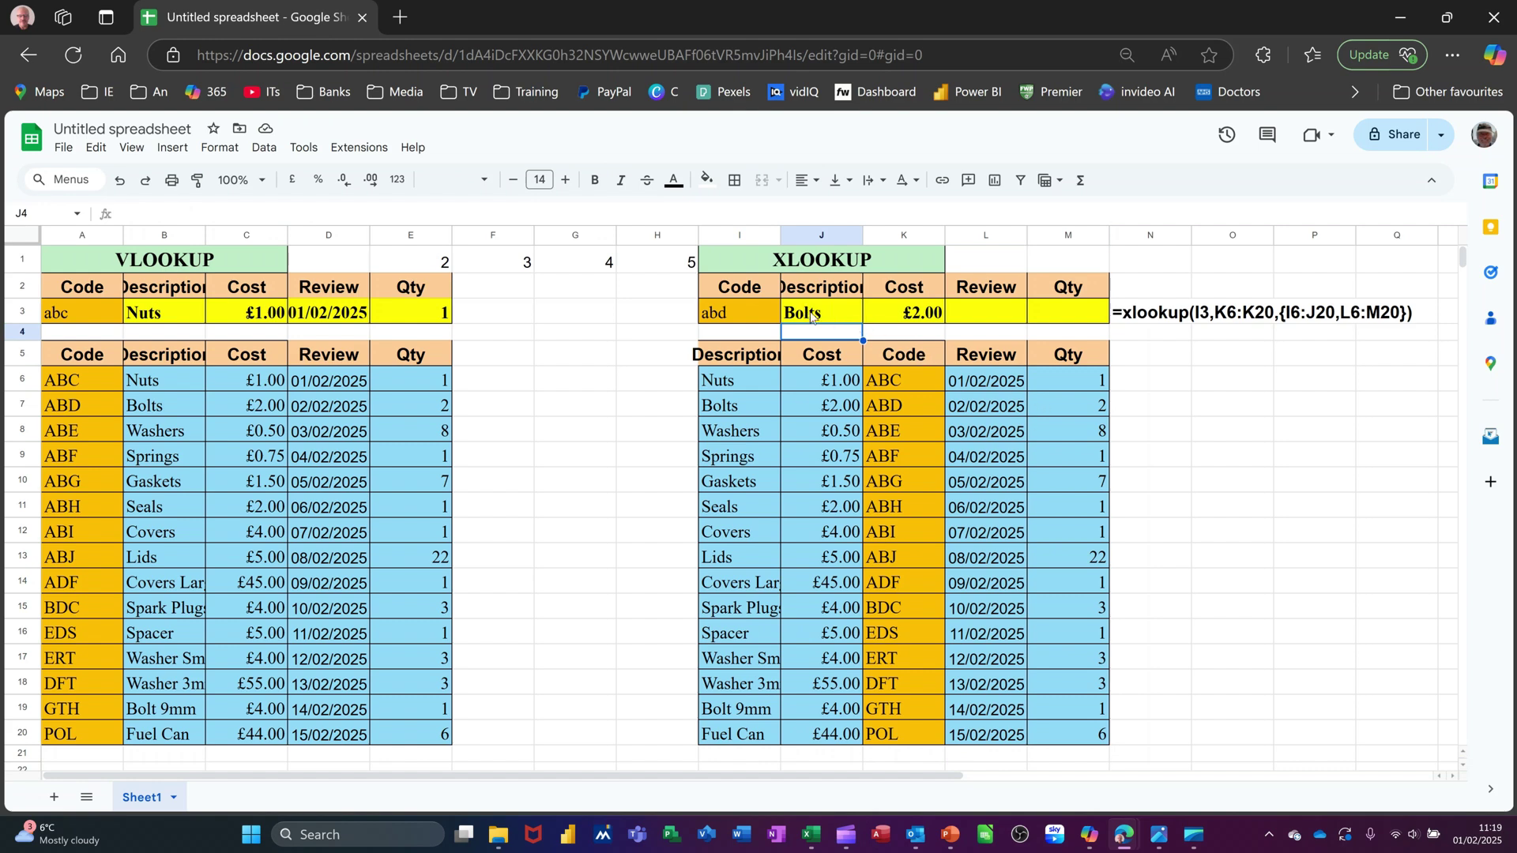
{"action": "key", "text": "Up"}
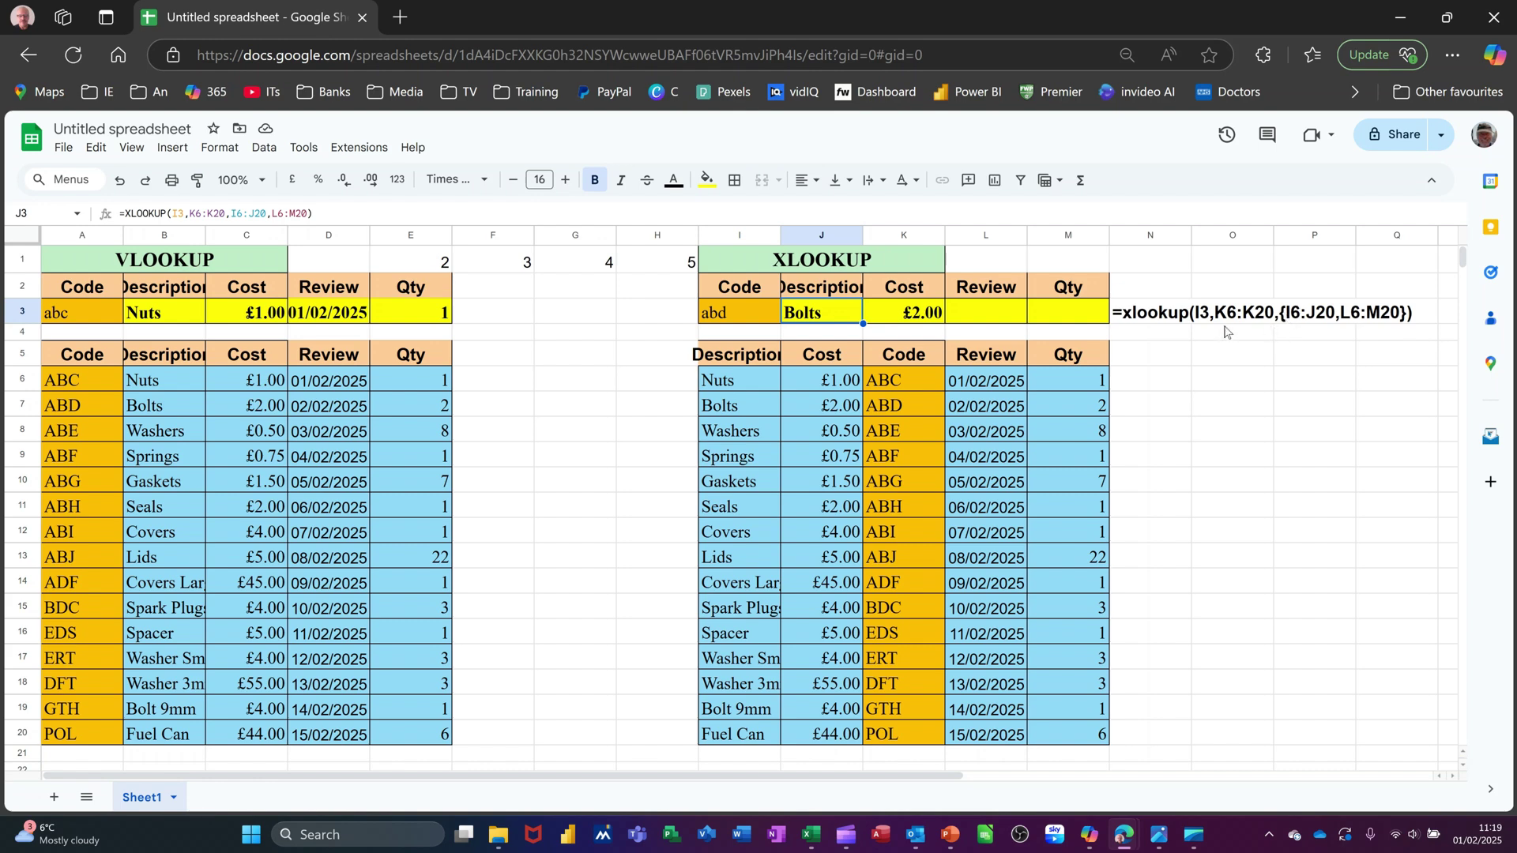
{"action": "key", "text": "Delete"}
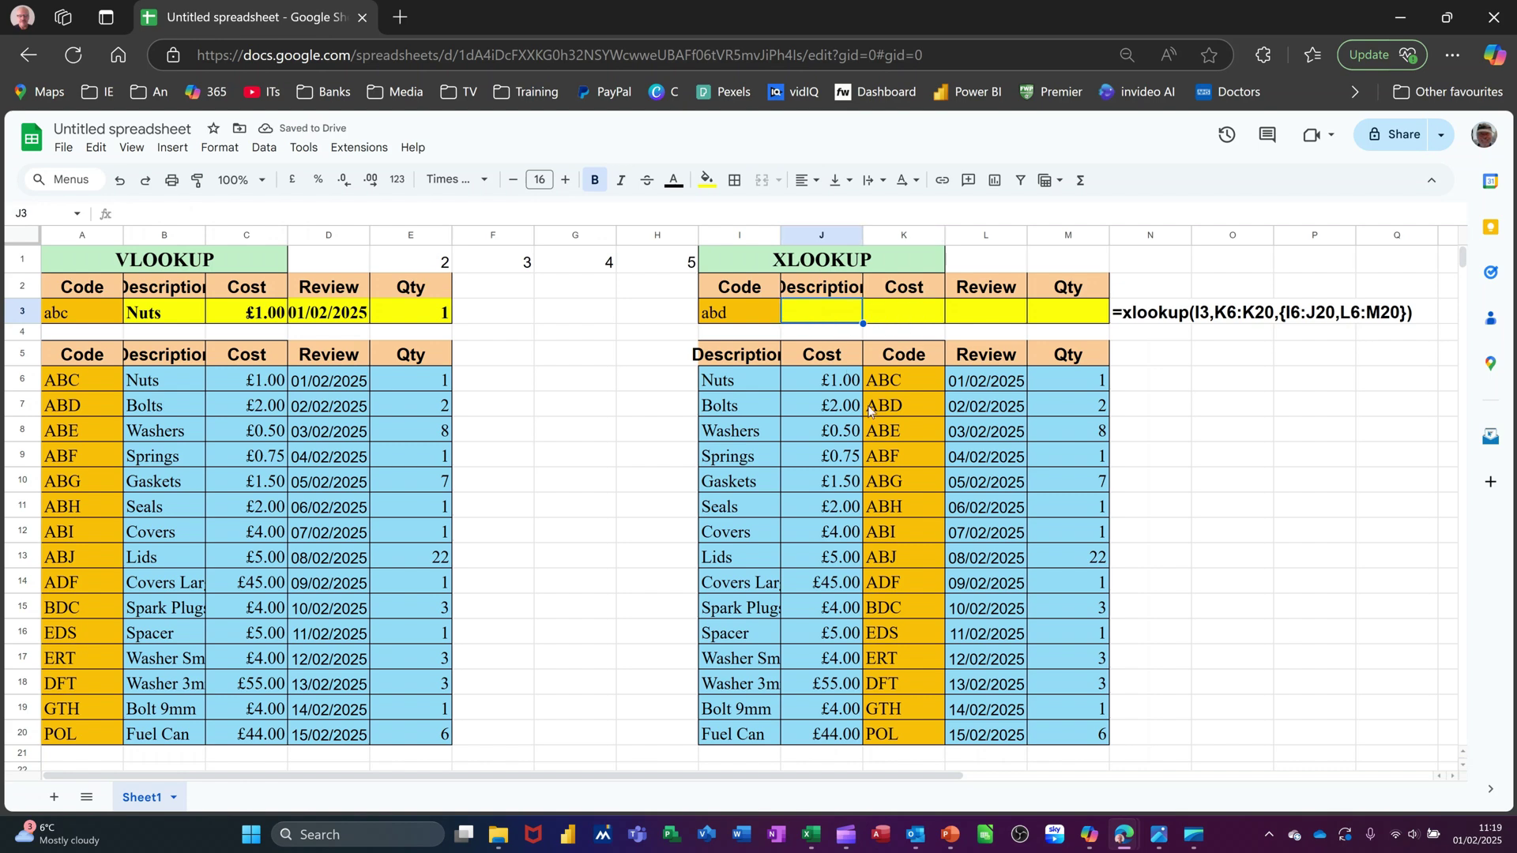
Enter =XLOOKUP(I3,K6:K20,{I6:J20,L6:M20}) in J3 to return the columns on both sides of the Code column.
{"action": "type", "text": "=xl"}
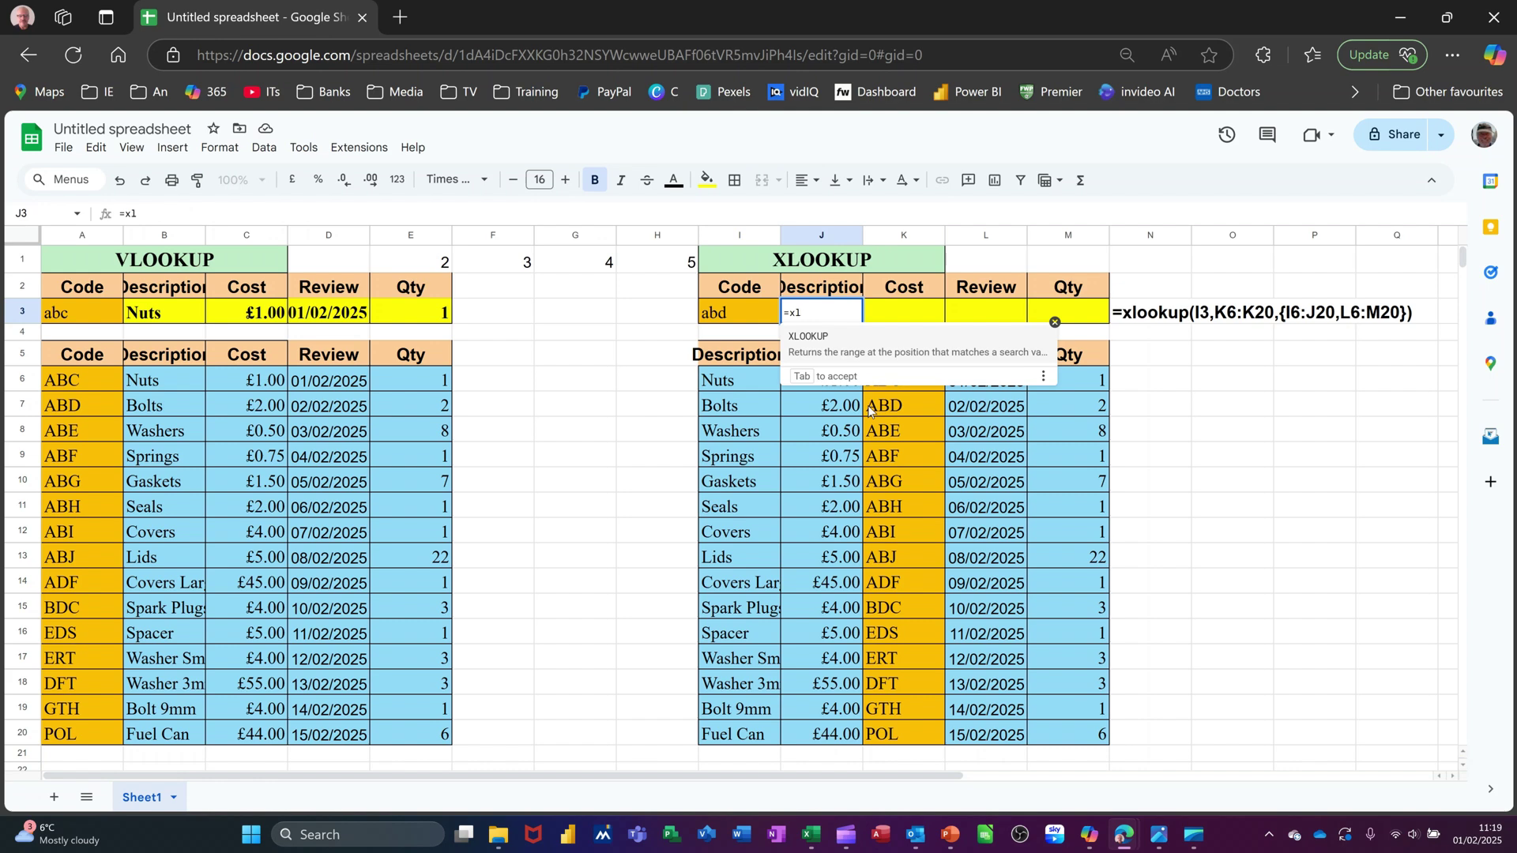
{"action": "key", "text": "Tab"}
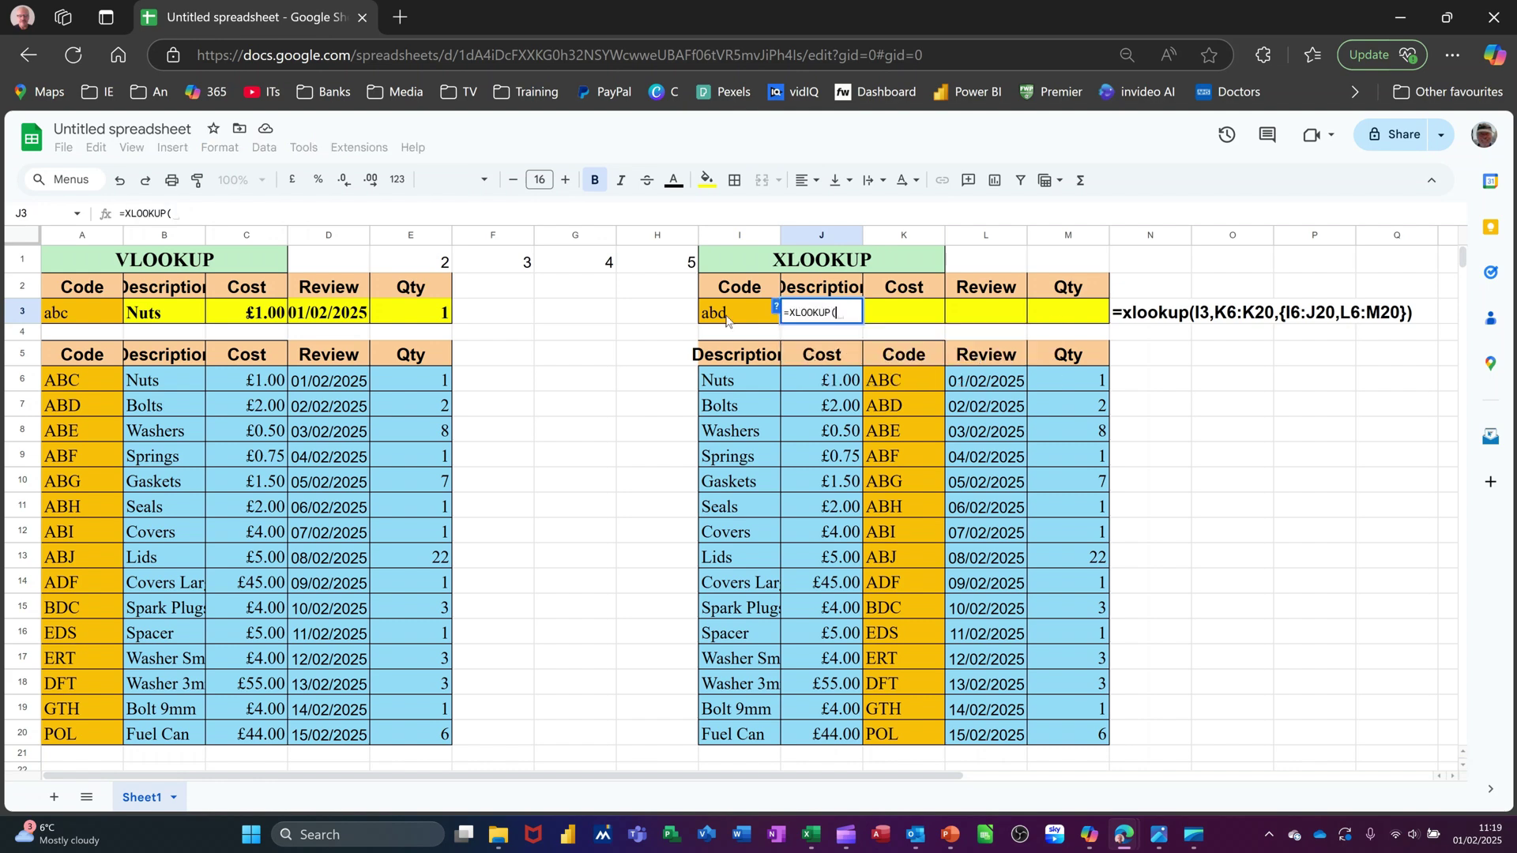
{"action": "left_click", "coordinate": [727, 316]}
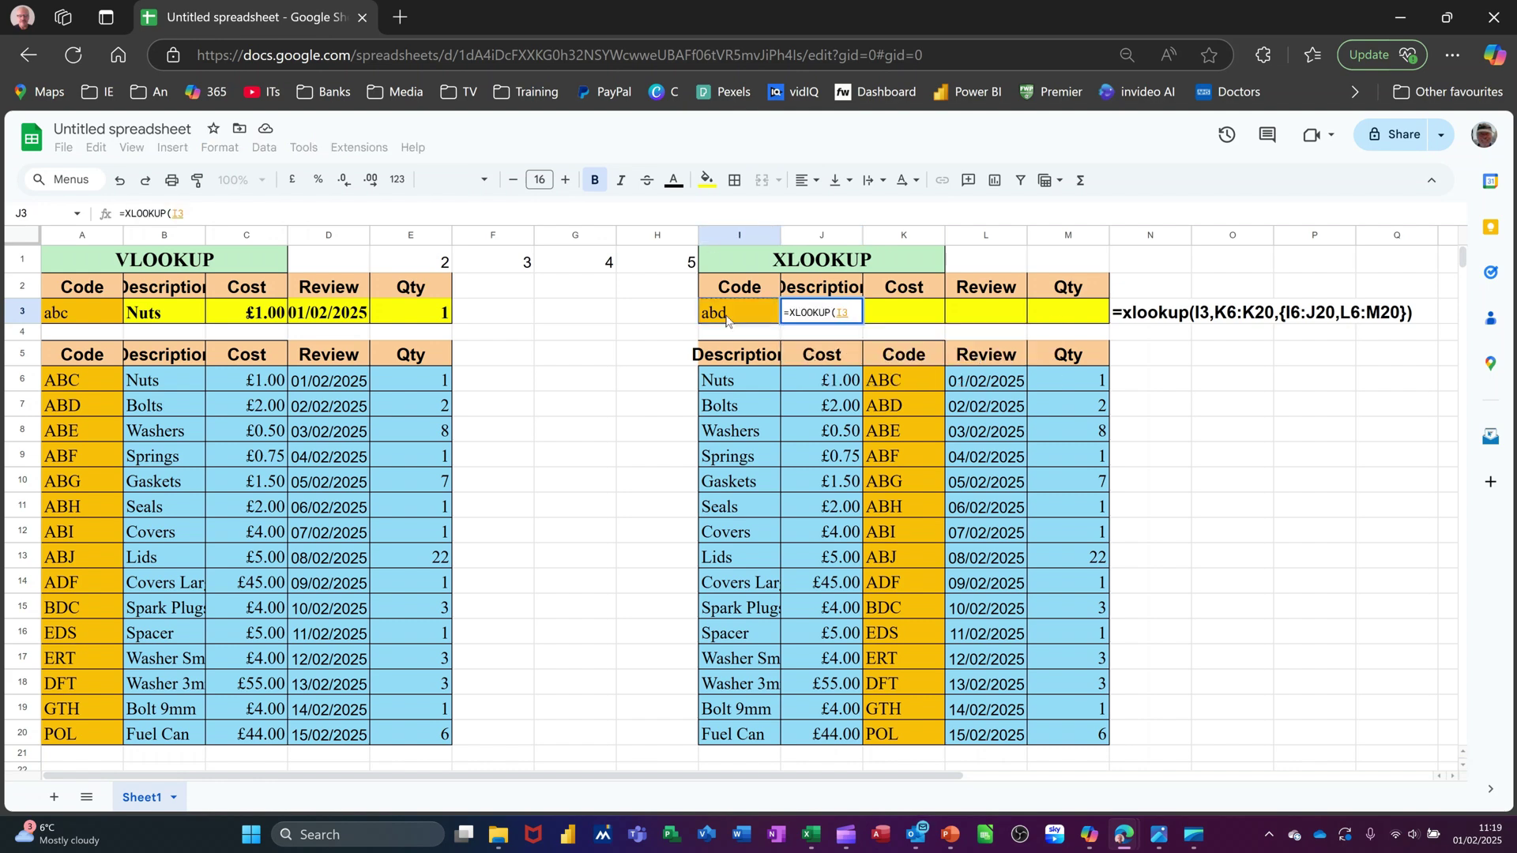
{"action": "type", "text": ","}
{"action": "left_click", "coordinate": [886, 378]}
{"action": "left_click_drag", "start_coordinate": [893, 451], "coordinate": [887, 731]}
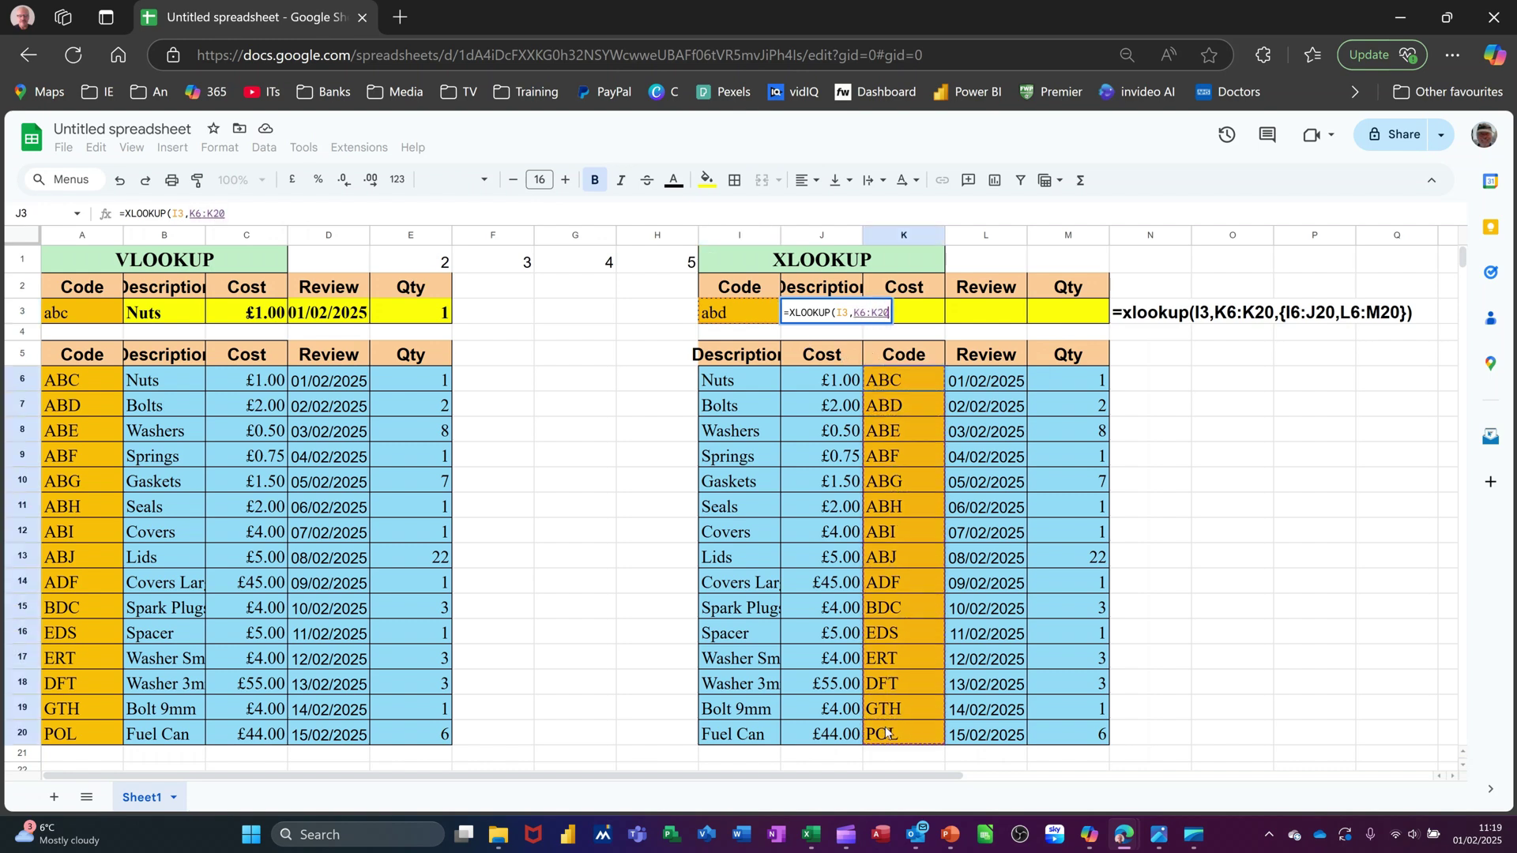
{"action": "type", "text": ","}
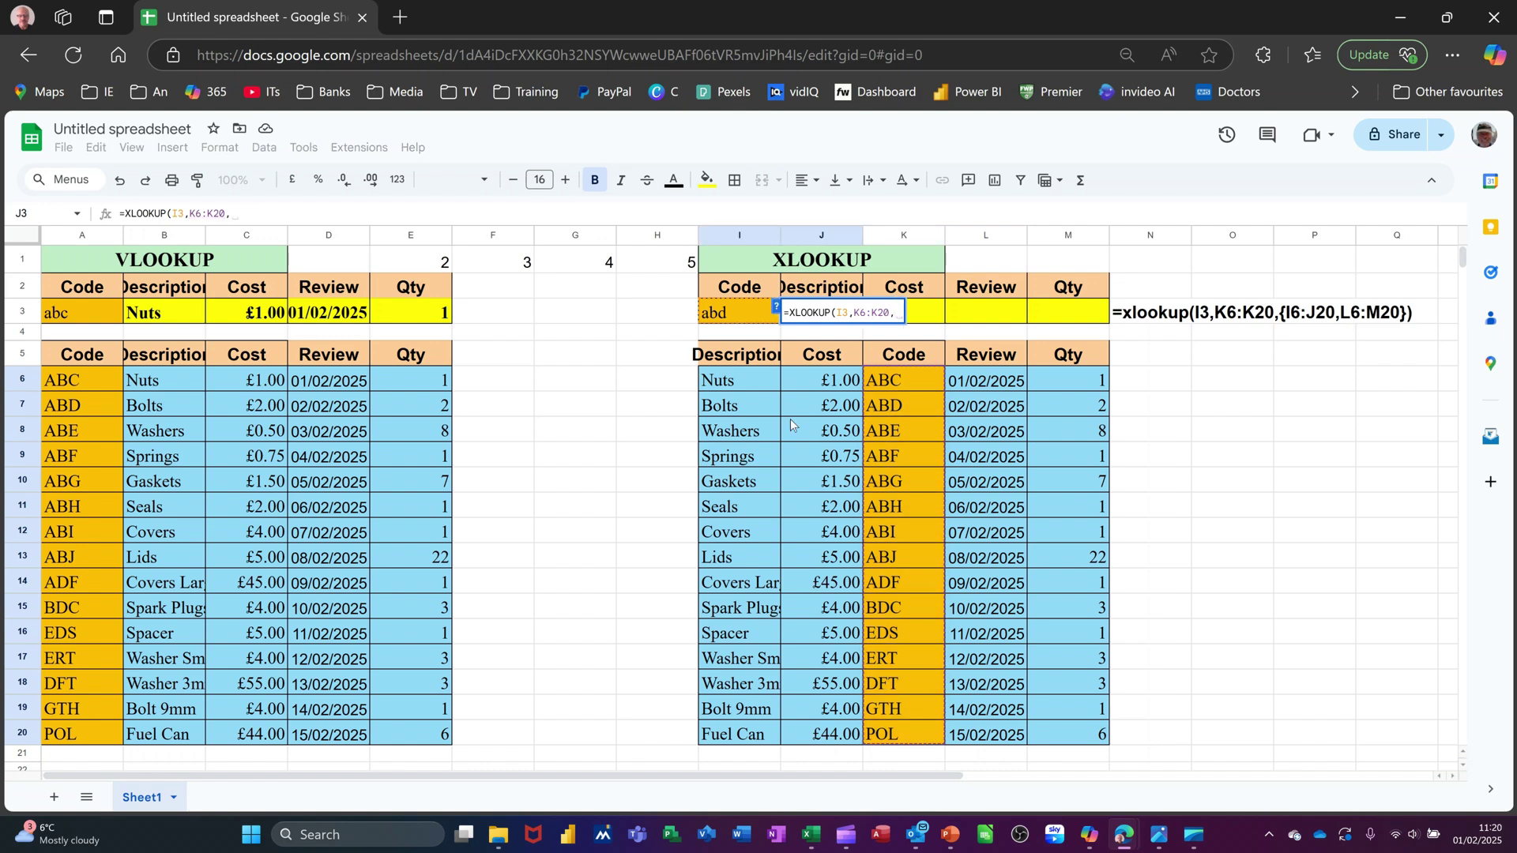
{"action": "type", "text": "{"}
{"action": "left_click_drag", "start_coordinate": [719, 381], "coordinate": [815, 733]}
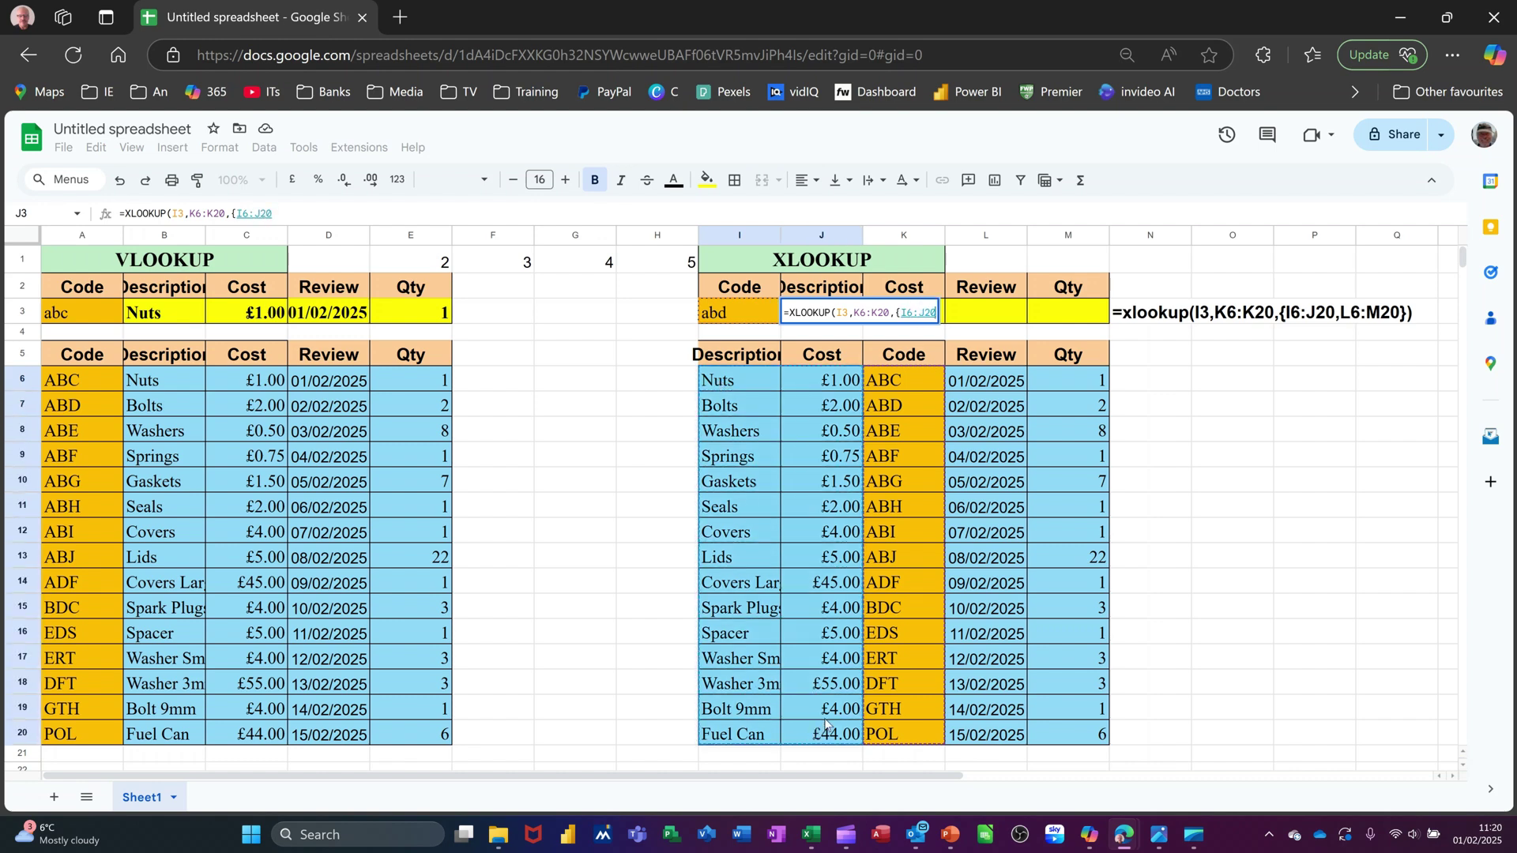
{"action": "type", "text": ","}
{"action": "left_click_drag", "start_coordinate": [964, 380], "coordinate": [1063, 739]}
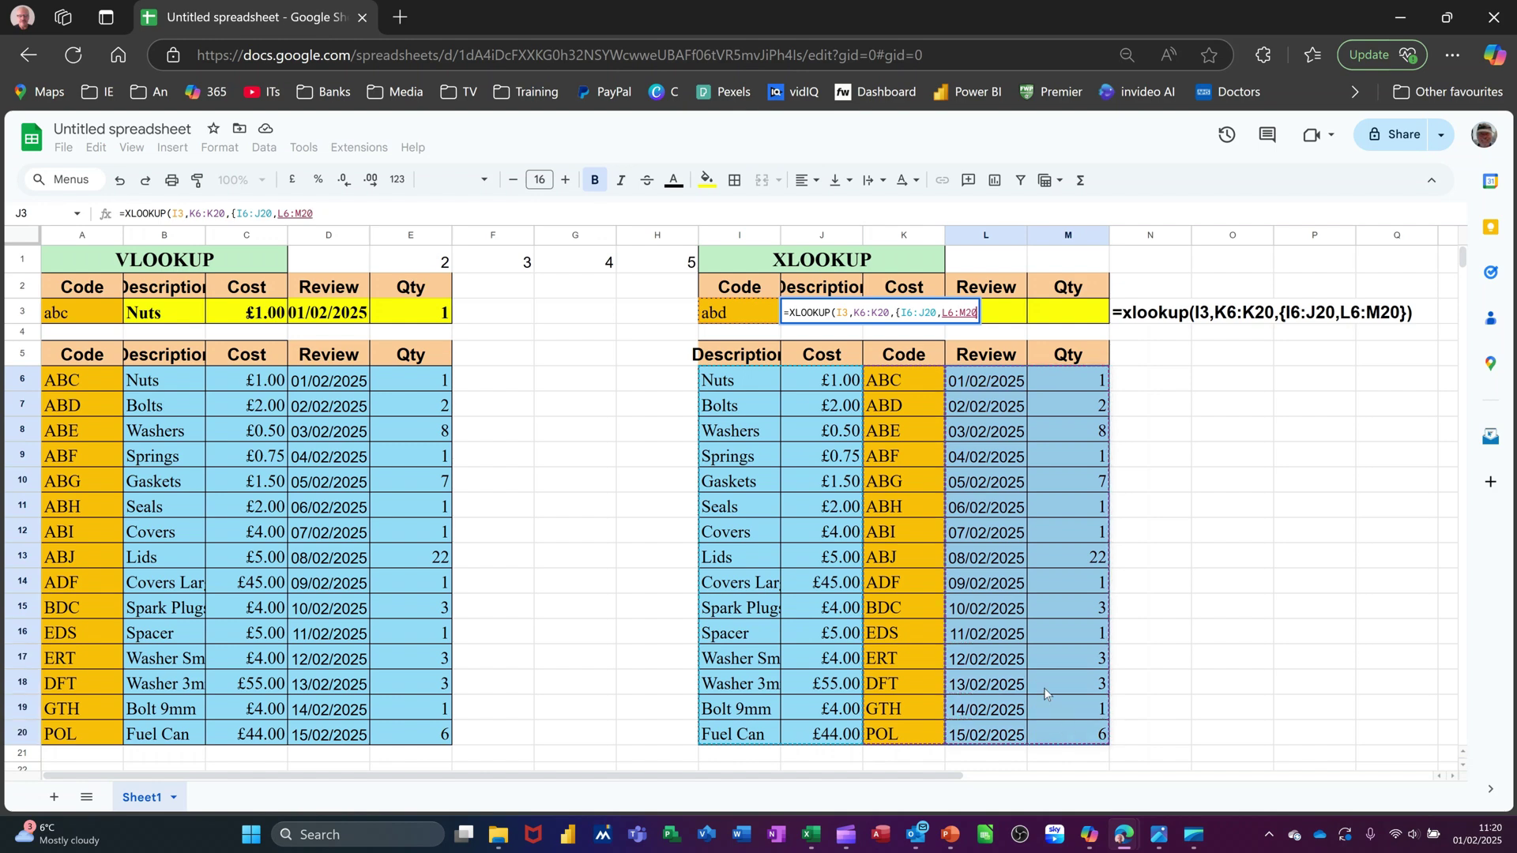
{"action": "type", "text": "}"}
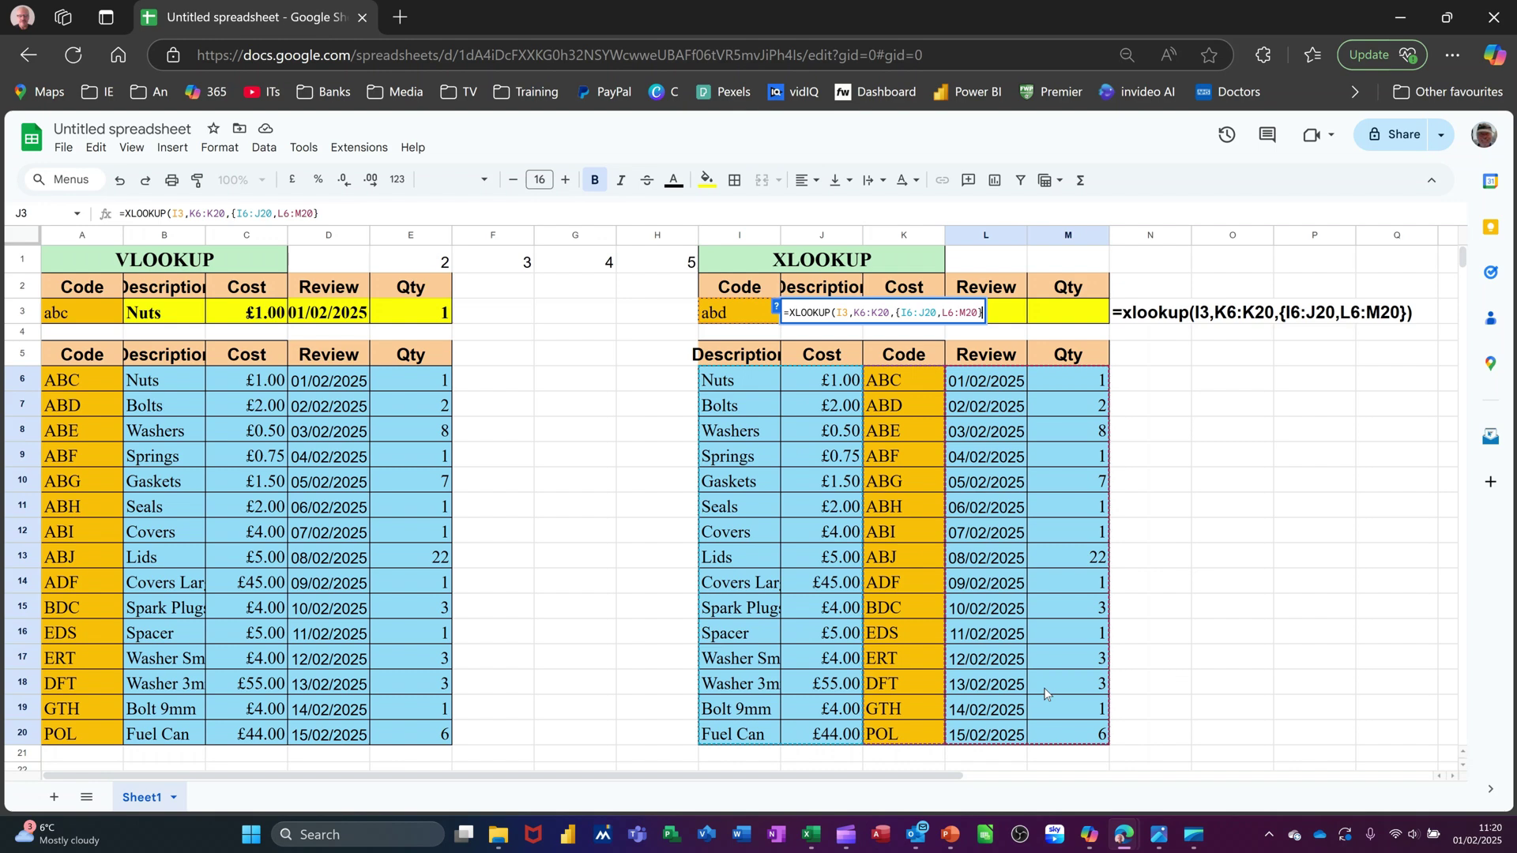
{"action": "type", "text": ")"}
{"action": "key", "text": "Return"}
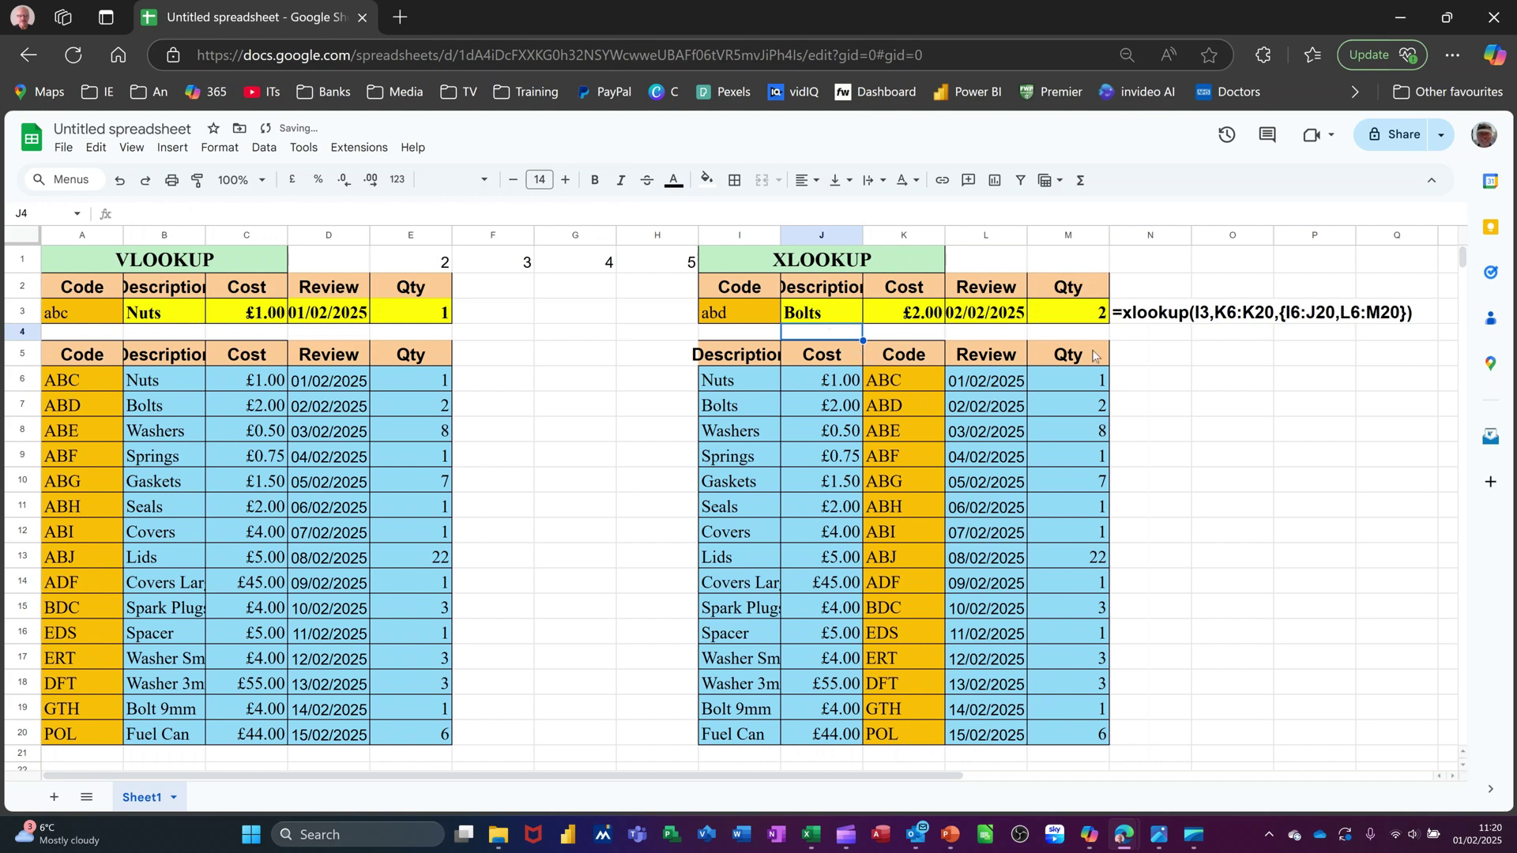
Change the lookup code in I3 of the XLOOKUP table to abc.
{"action": "left_click", "coordinate": [738, 319]}
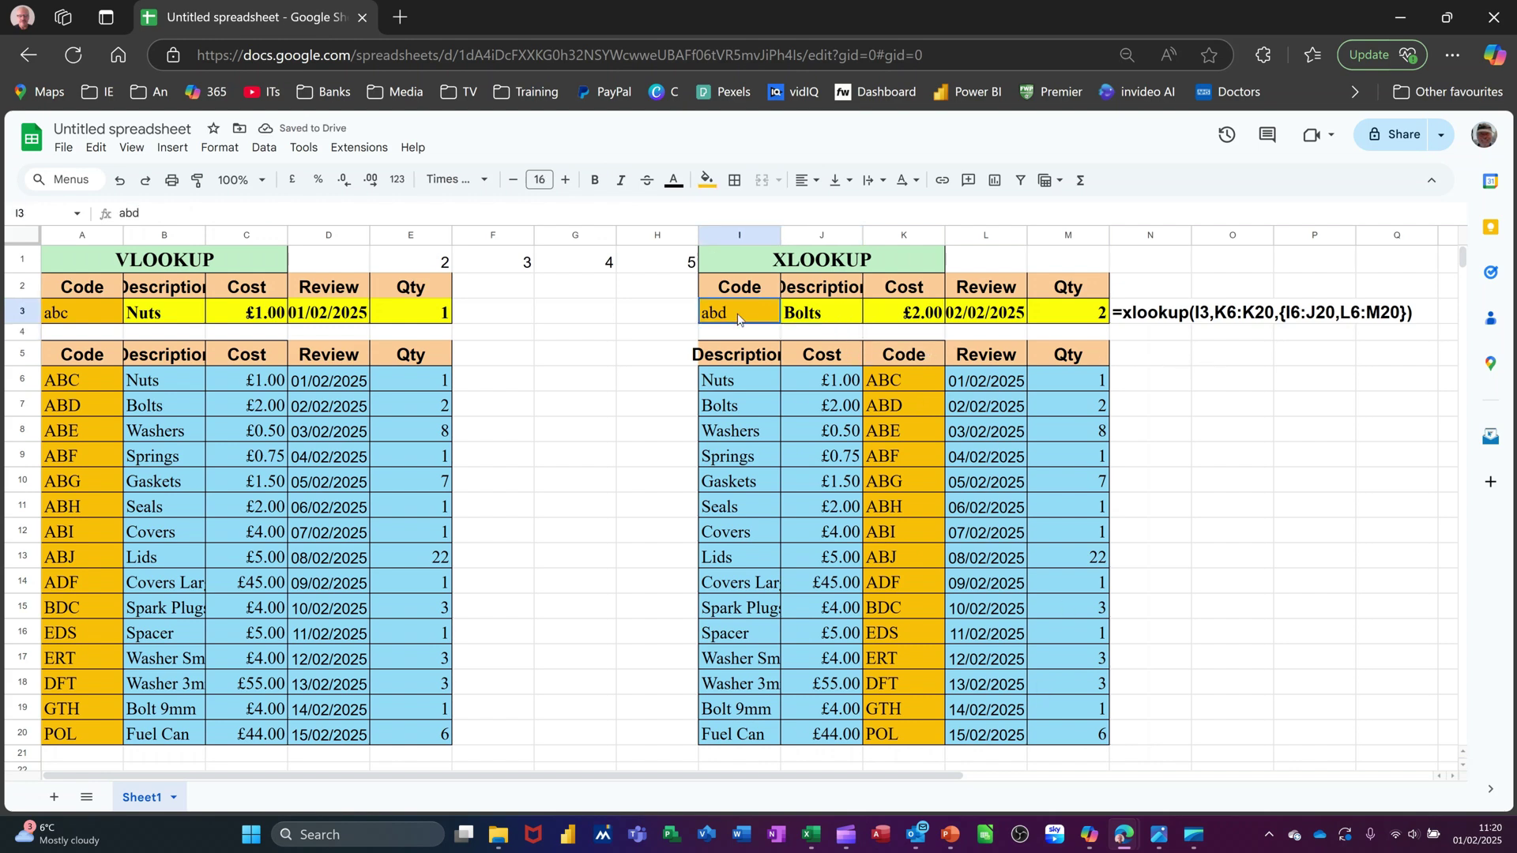
{"action": "type", "text": "a"}
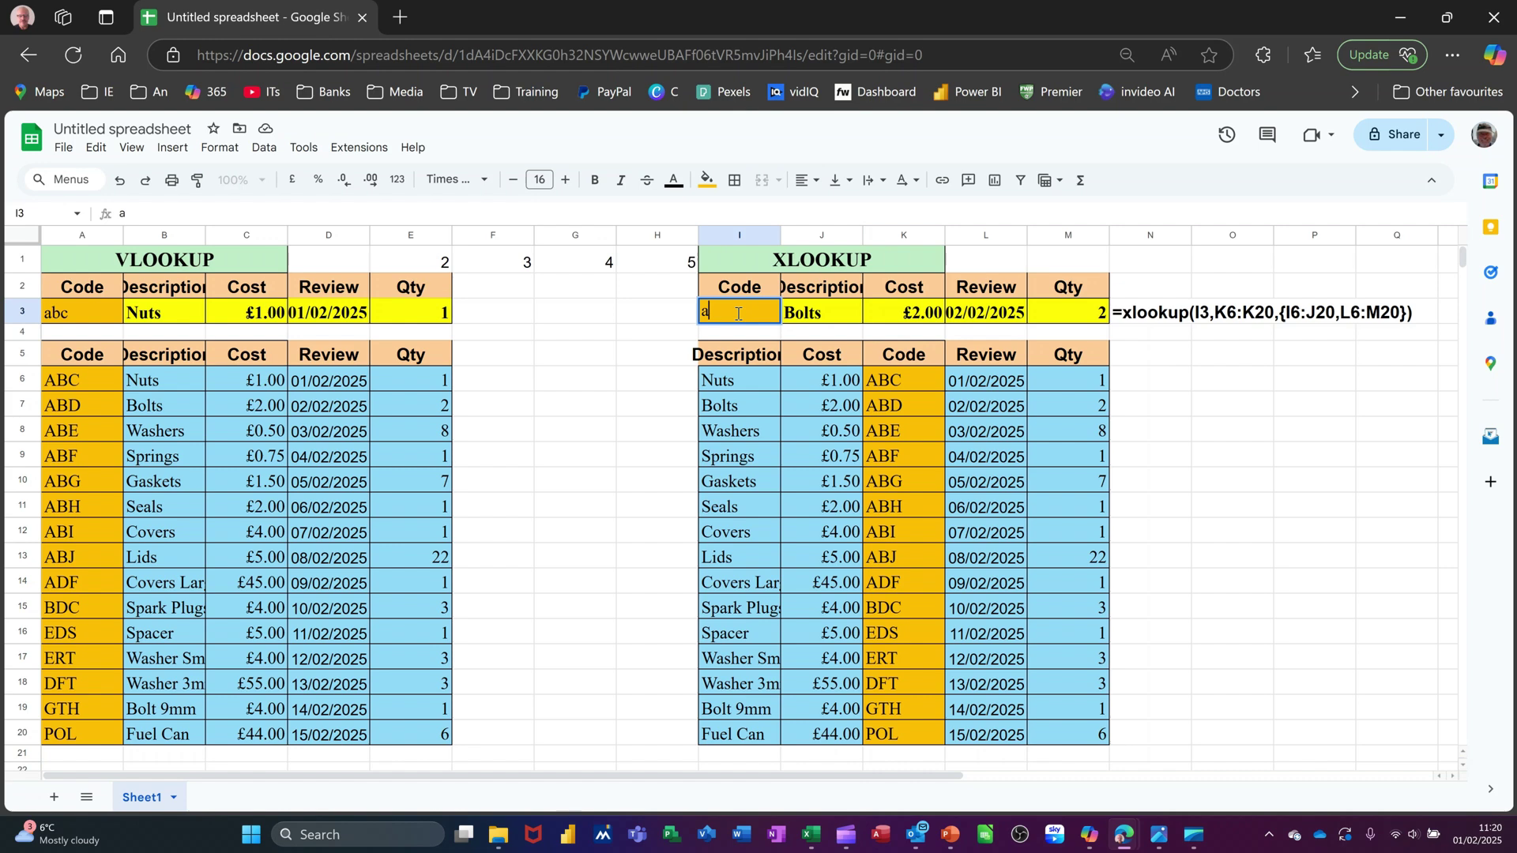
{"action": "type", "text": "bc"}
{"action": "key", "text": "Return"}
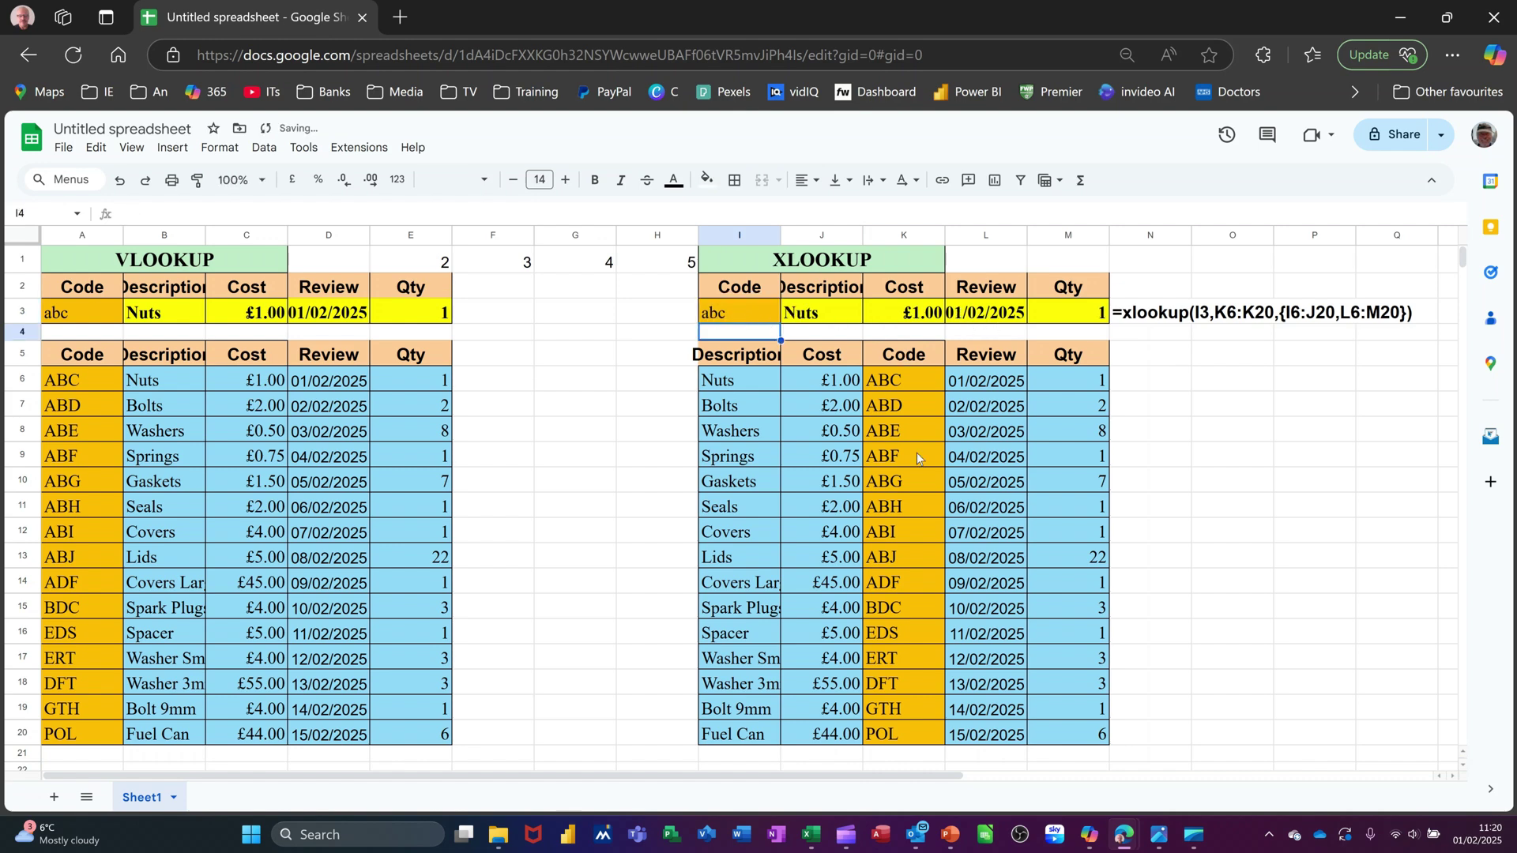